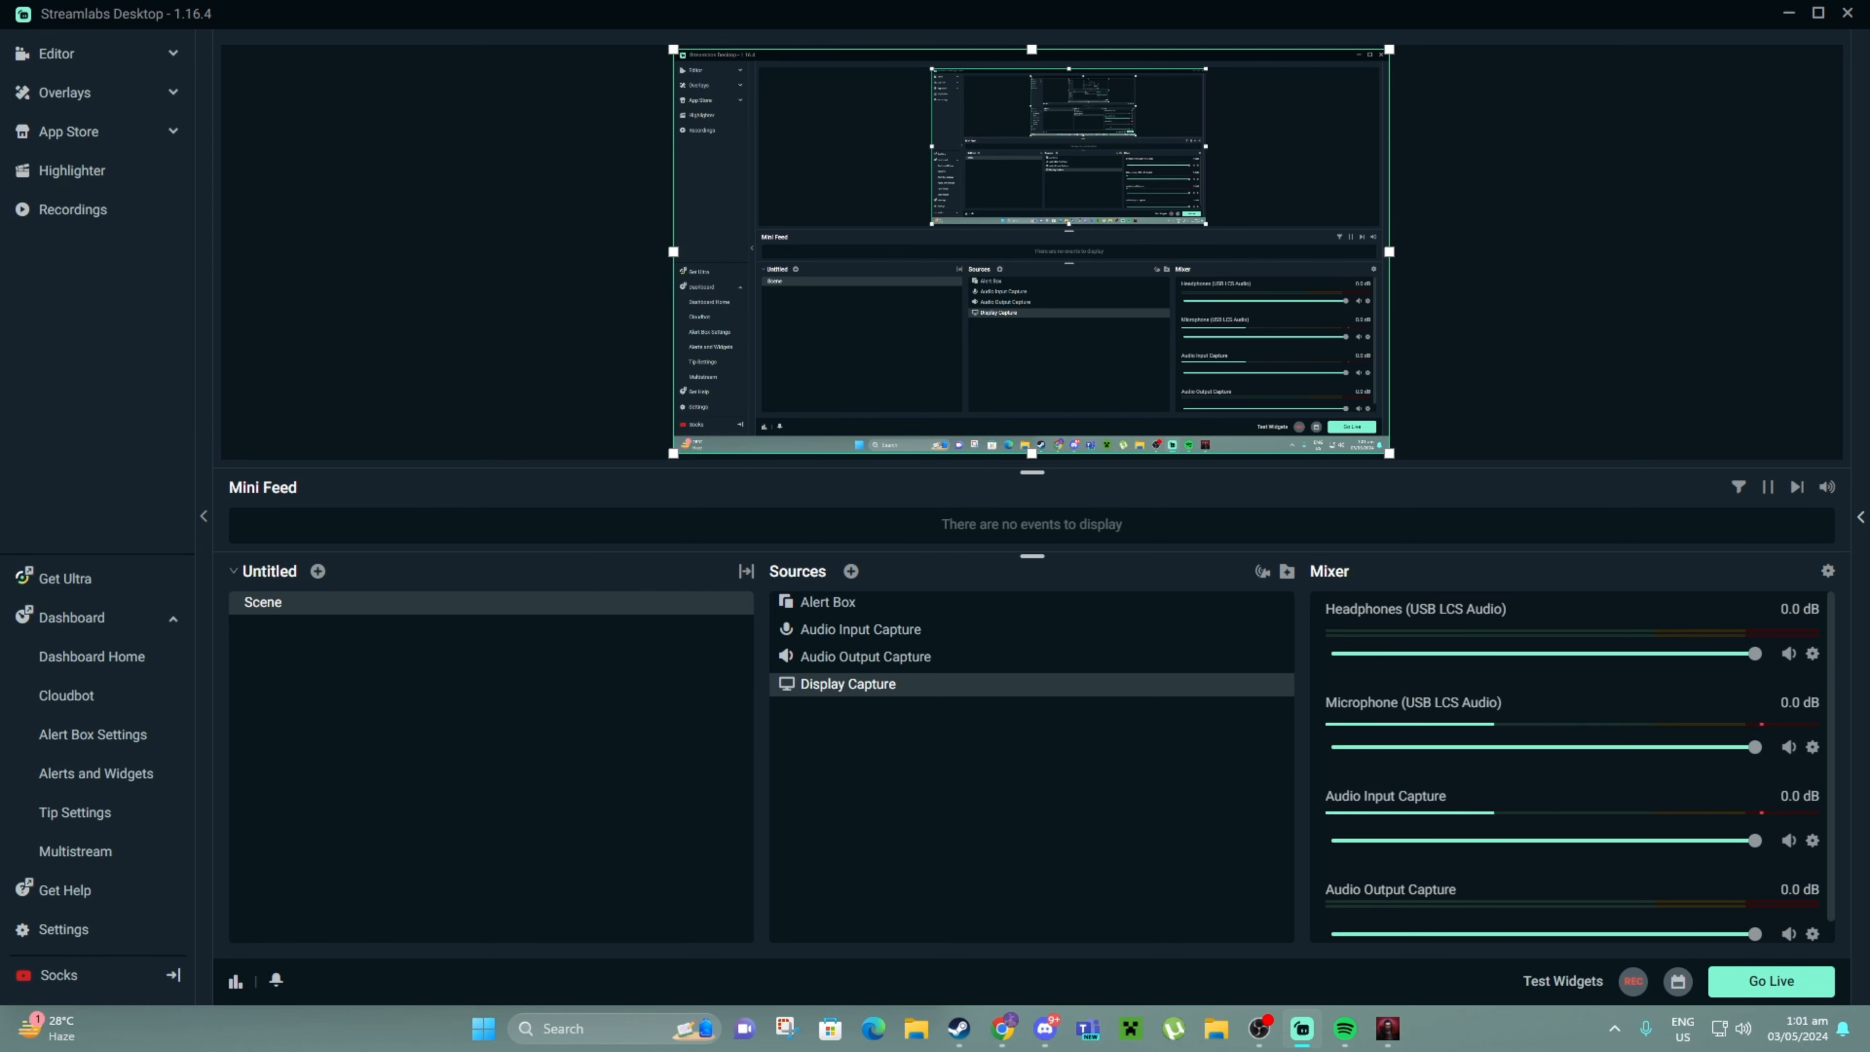
Bring the Vampire Survivors game window forward, then return to Streamlabs with Alt+Tab
mouse_move(1387, 1029)
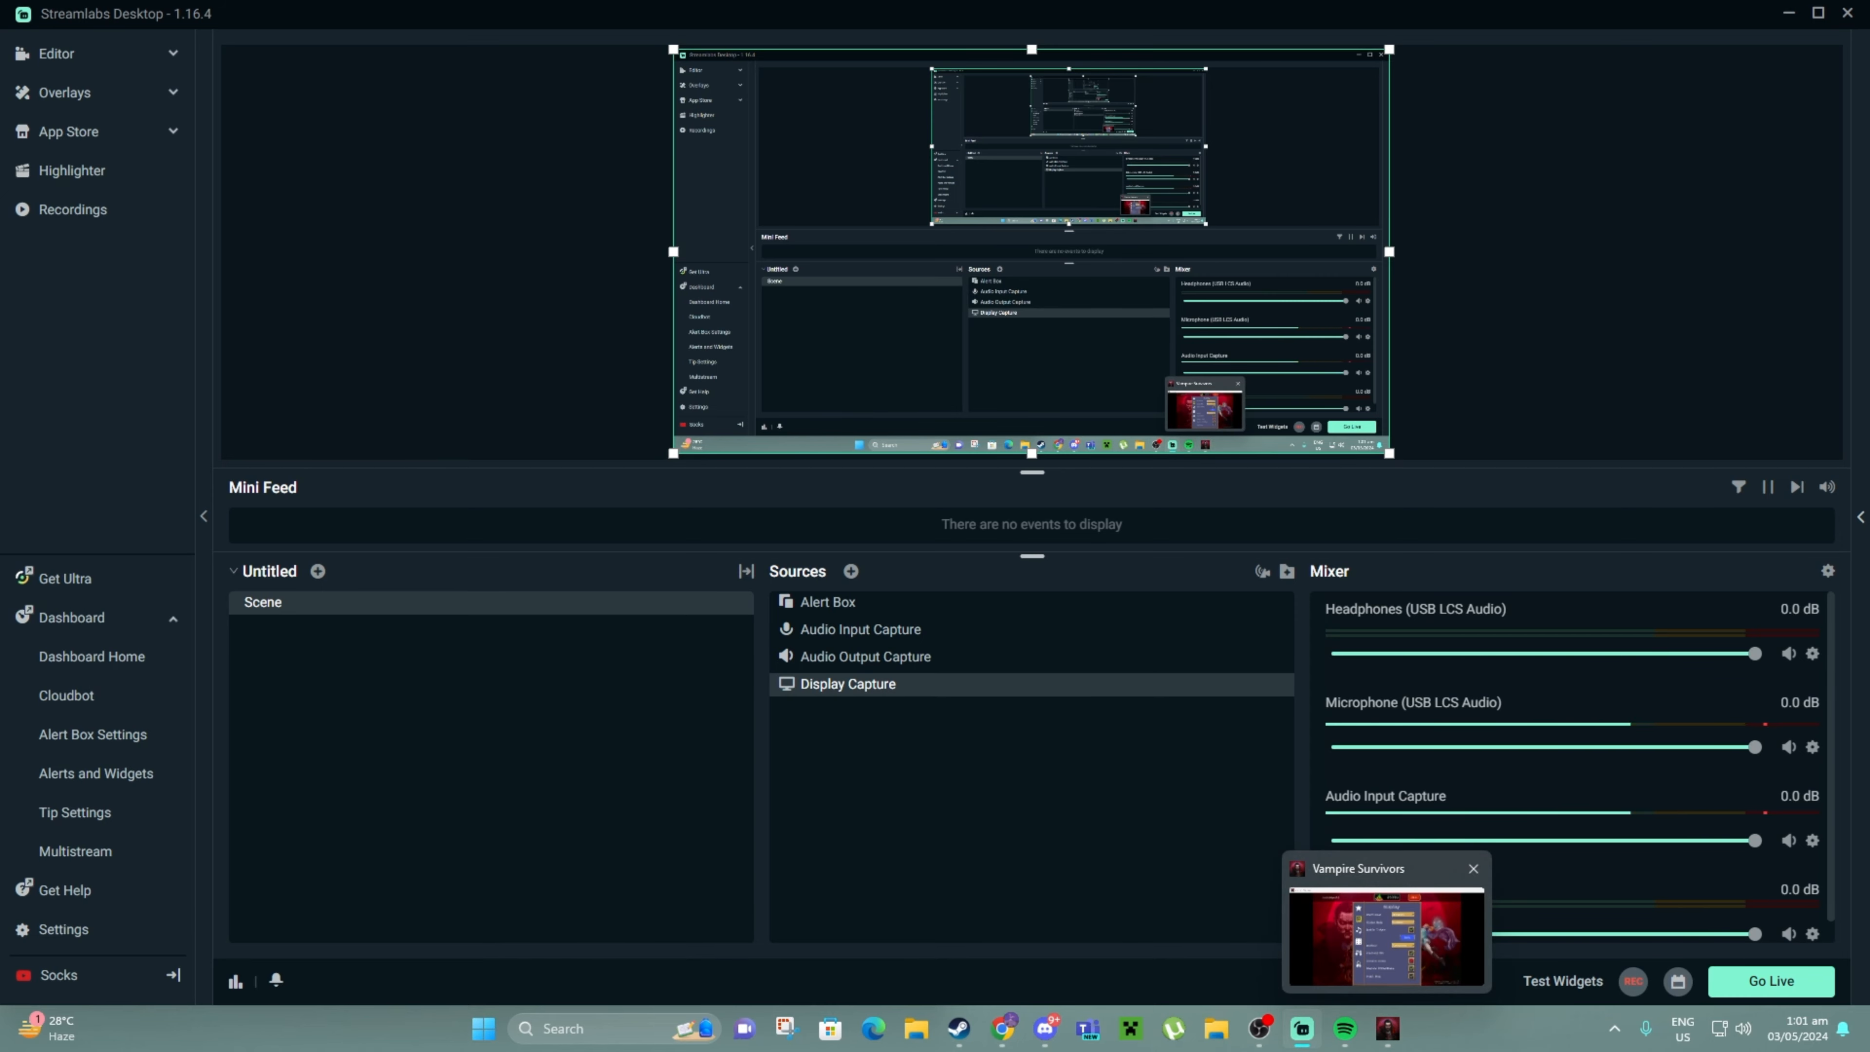
left_click(1387, 937)
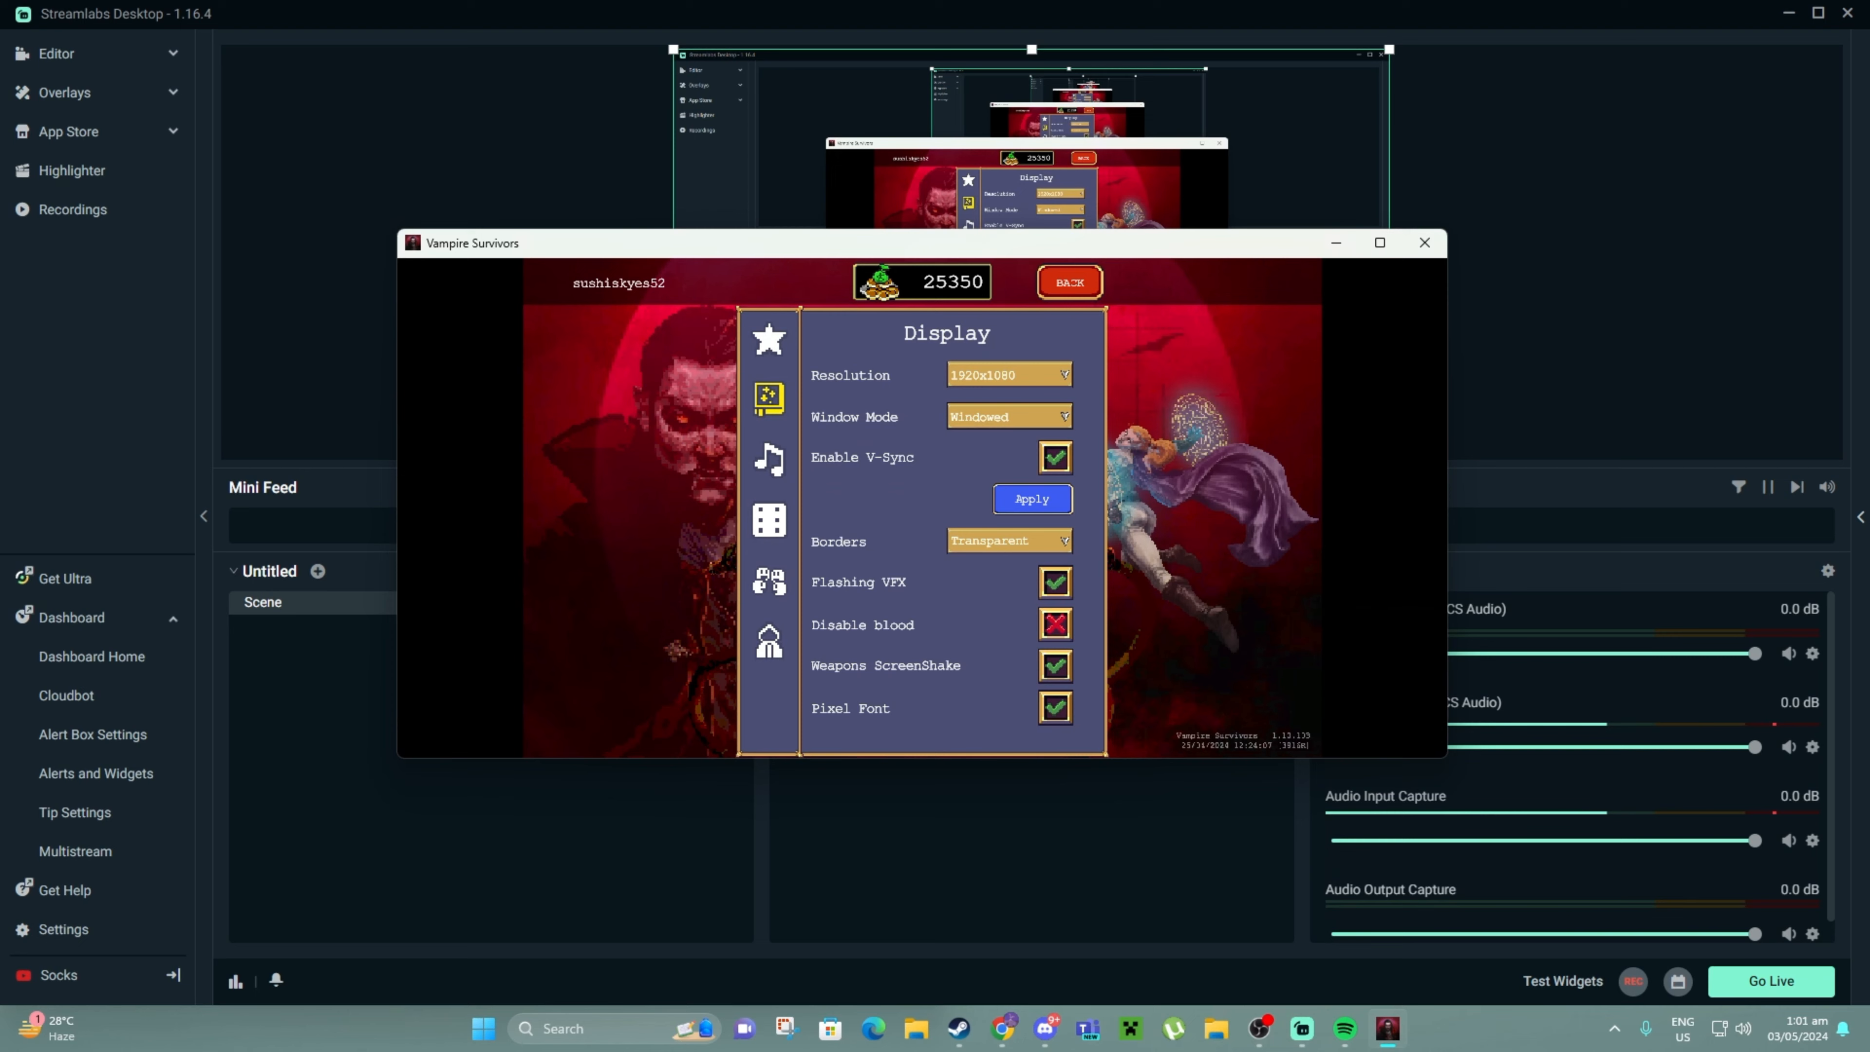
key("alt+Tab")
Add a Game Capture source from the General types, keeping the default name 'Game Capture'
left_click(856, 573)
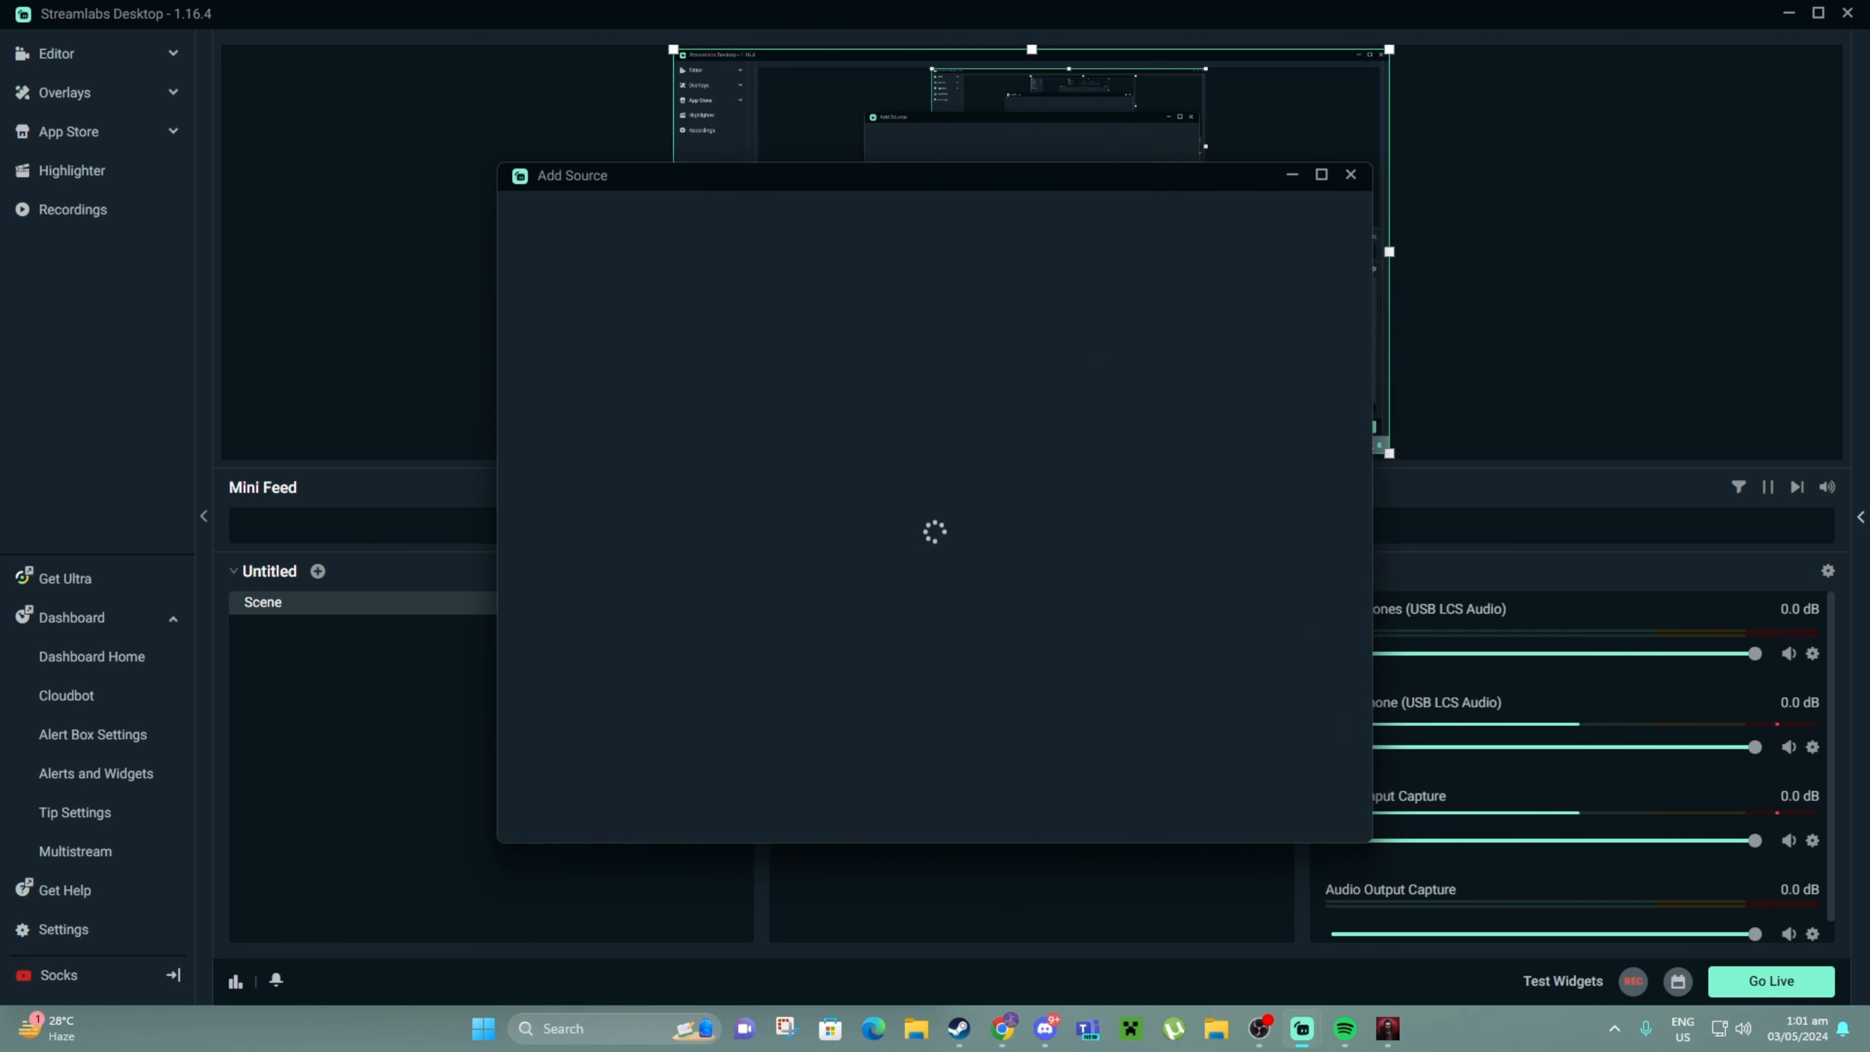
left_click(593, 212)
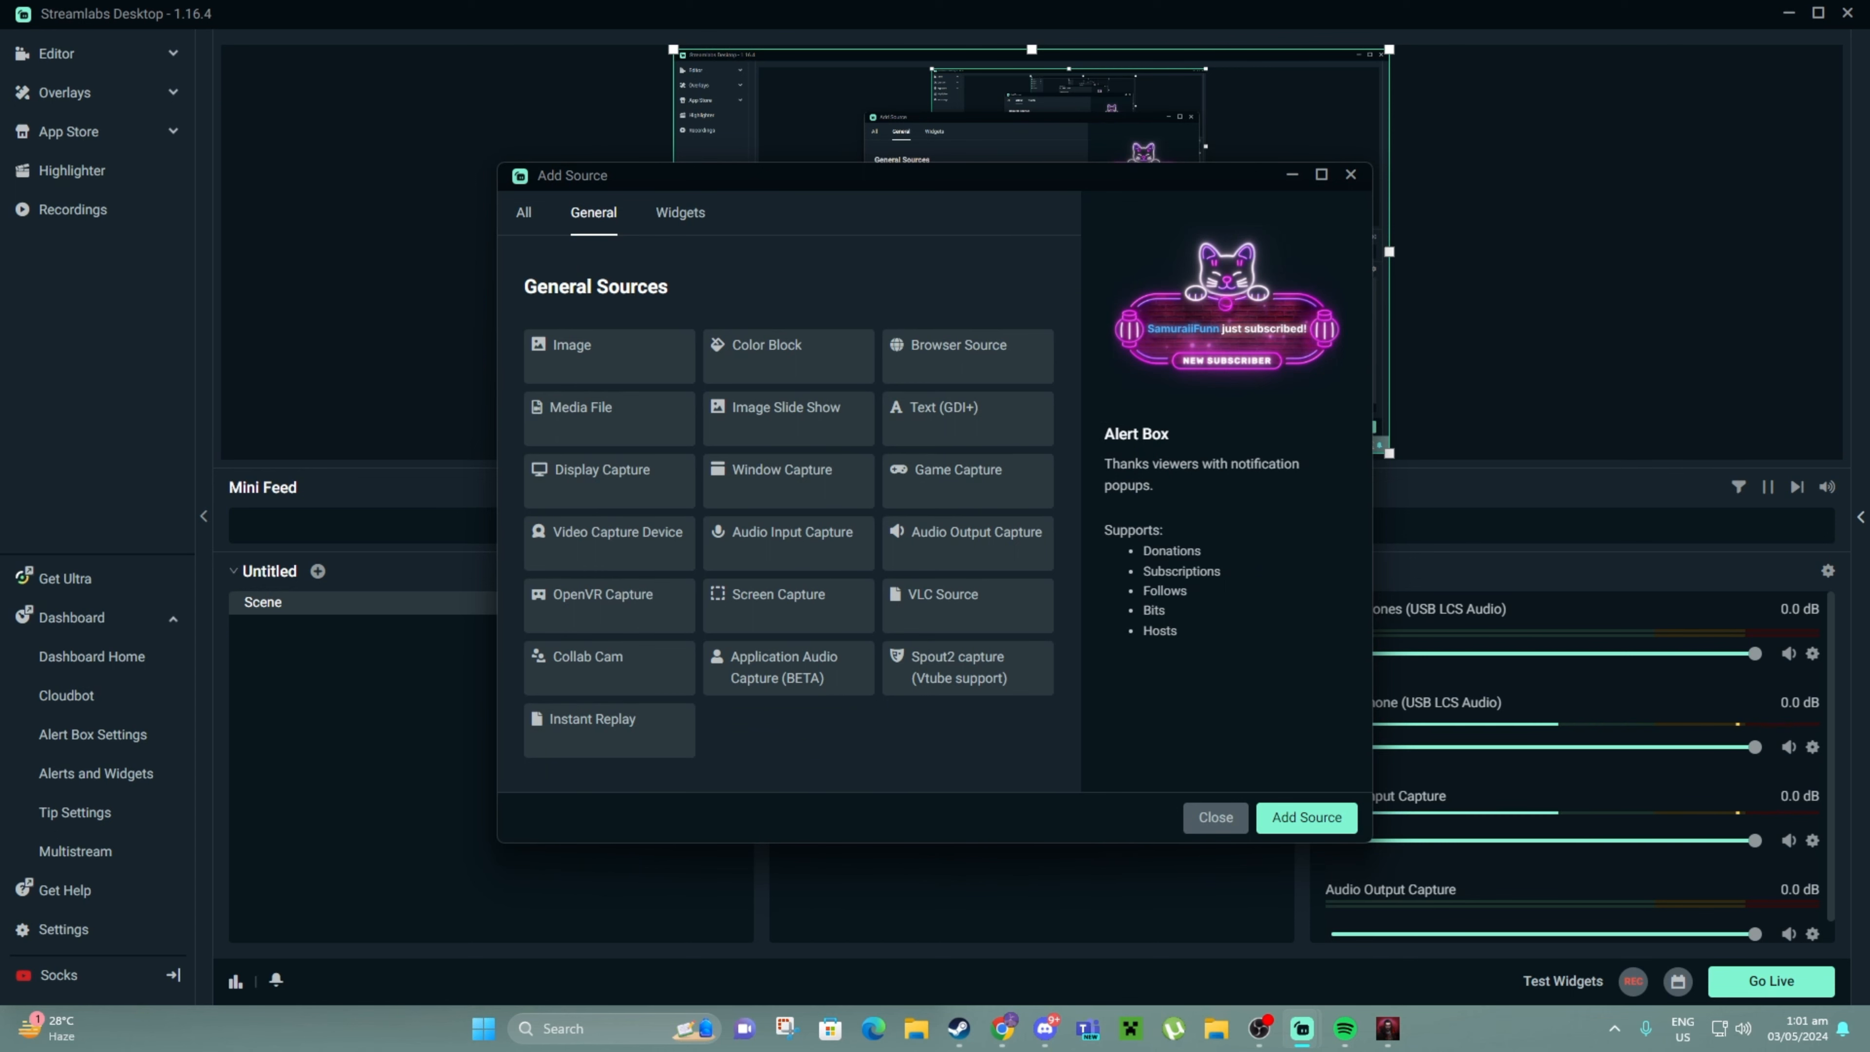
left_click(957, 472)
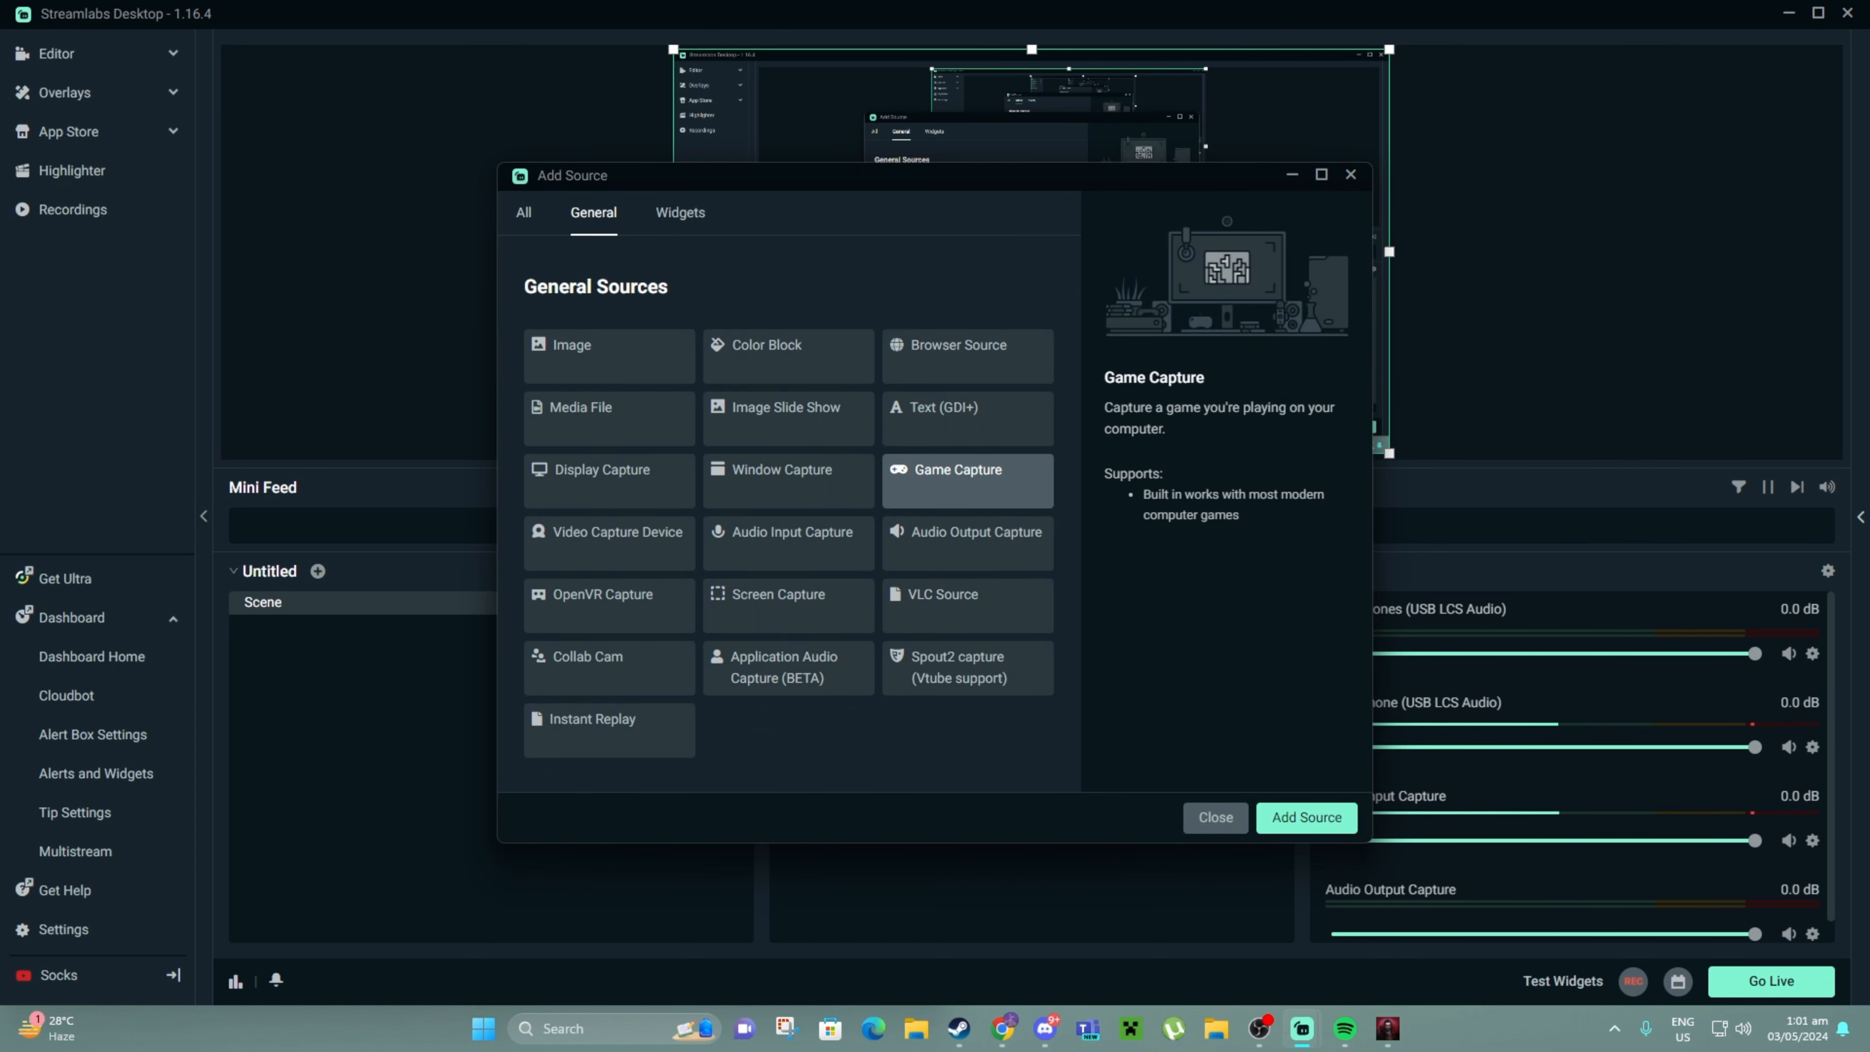
left_click(1306, 816)
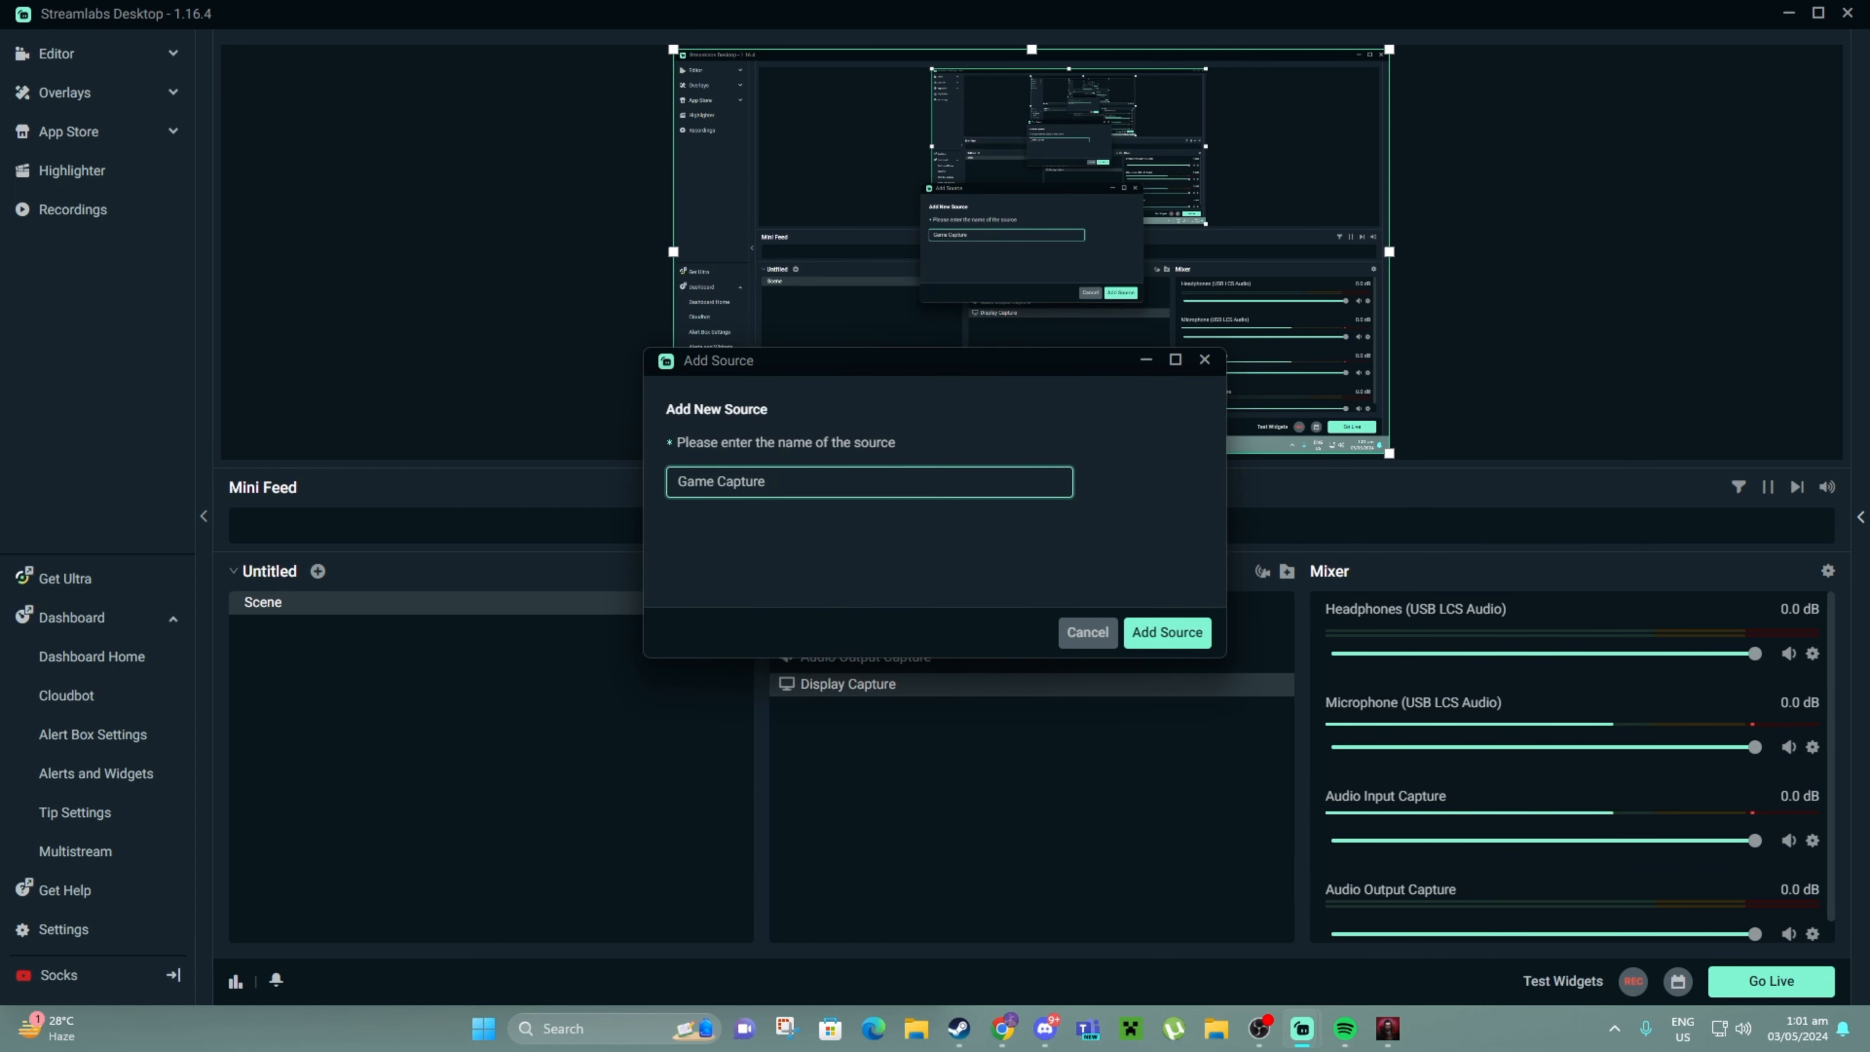
key("Return")
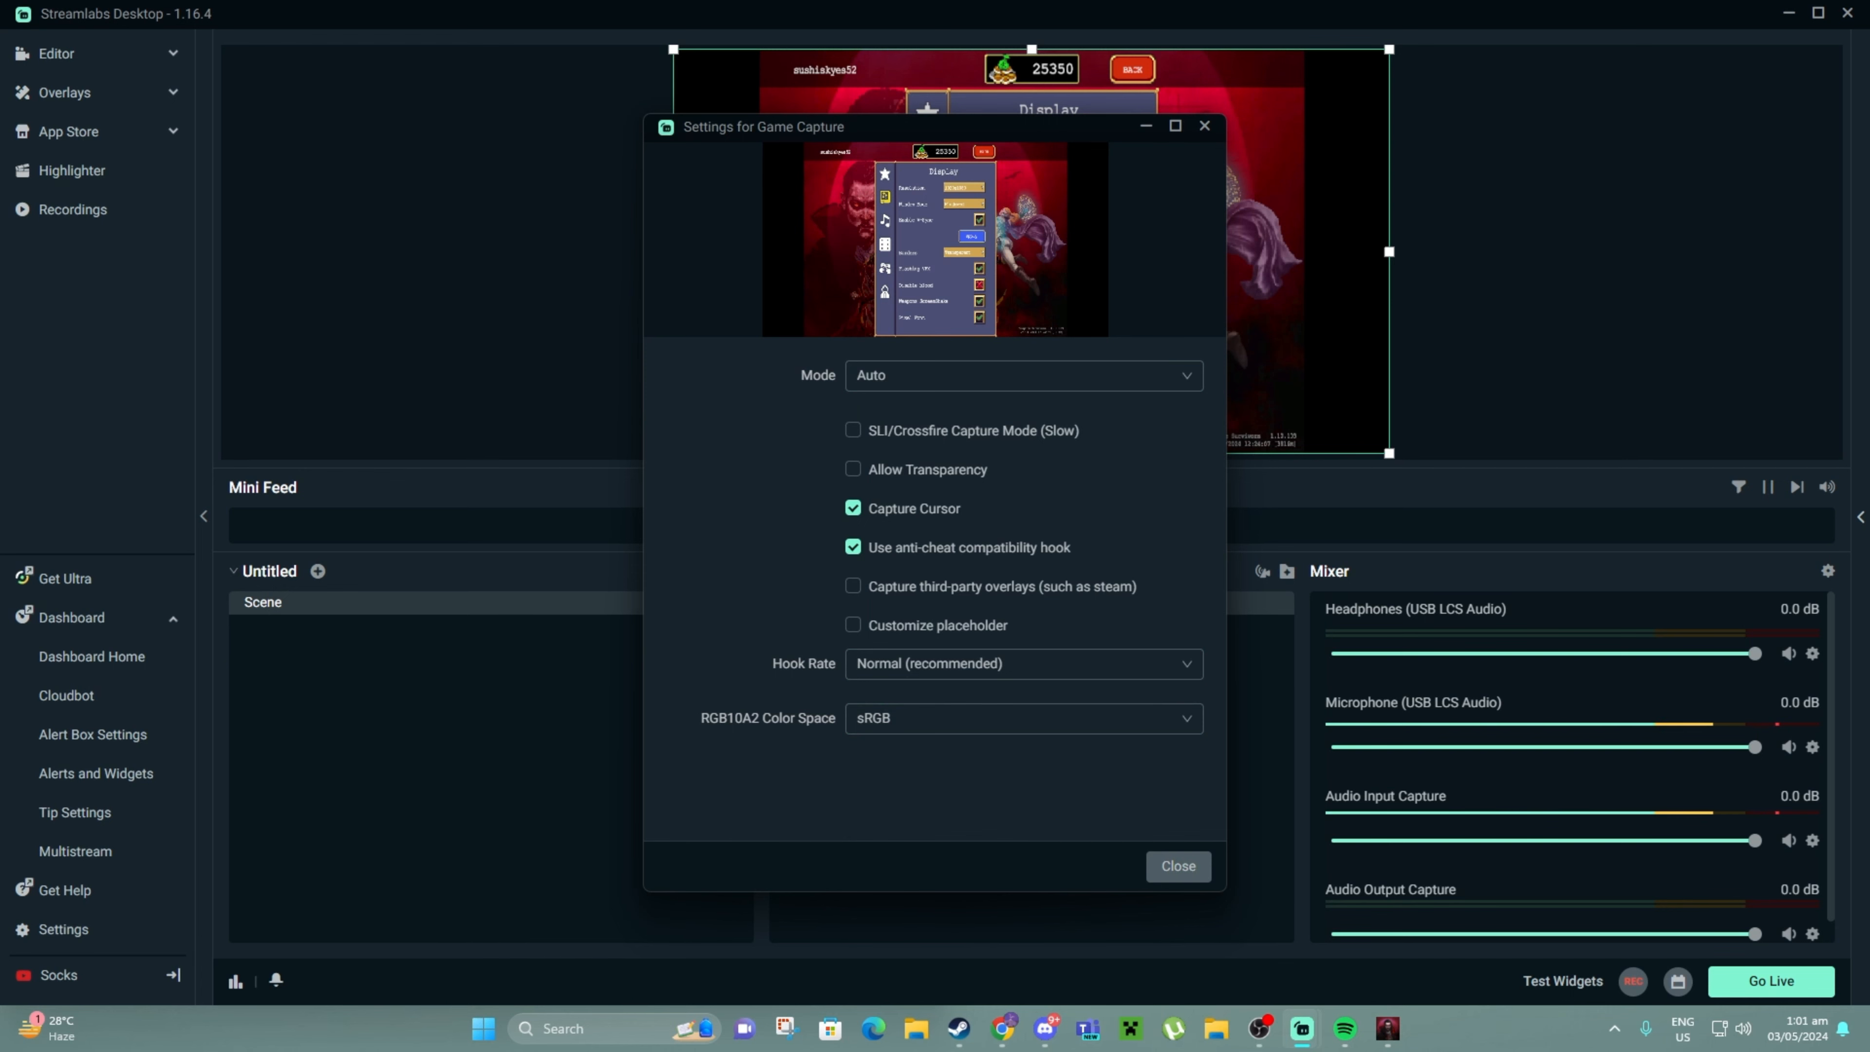
key("Escape")
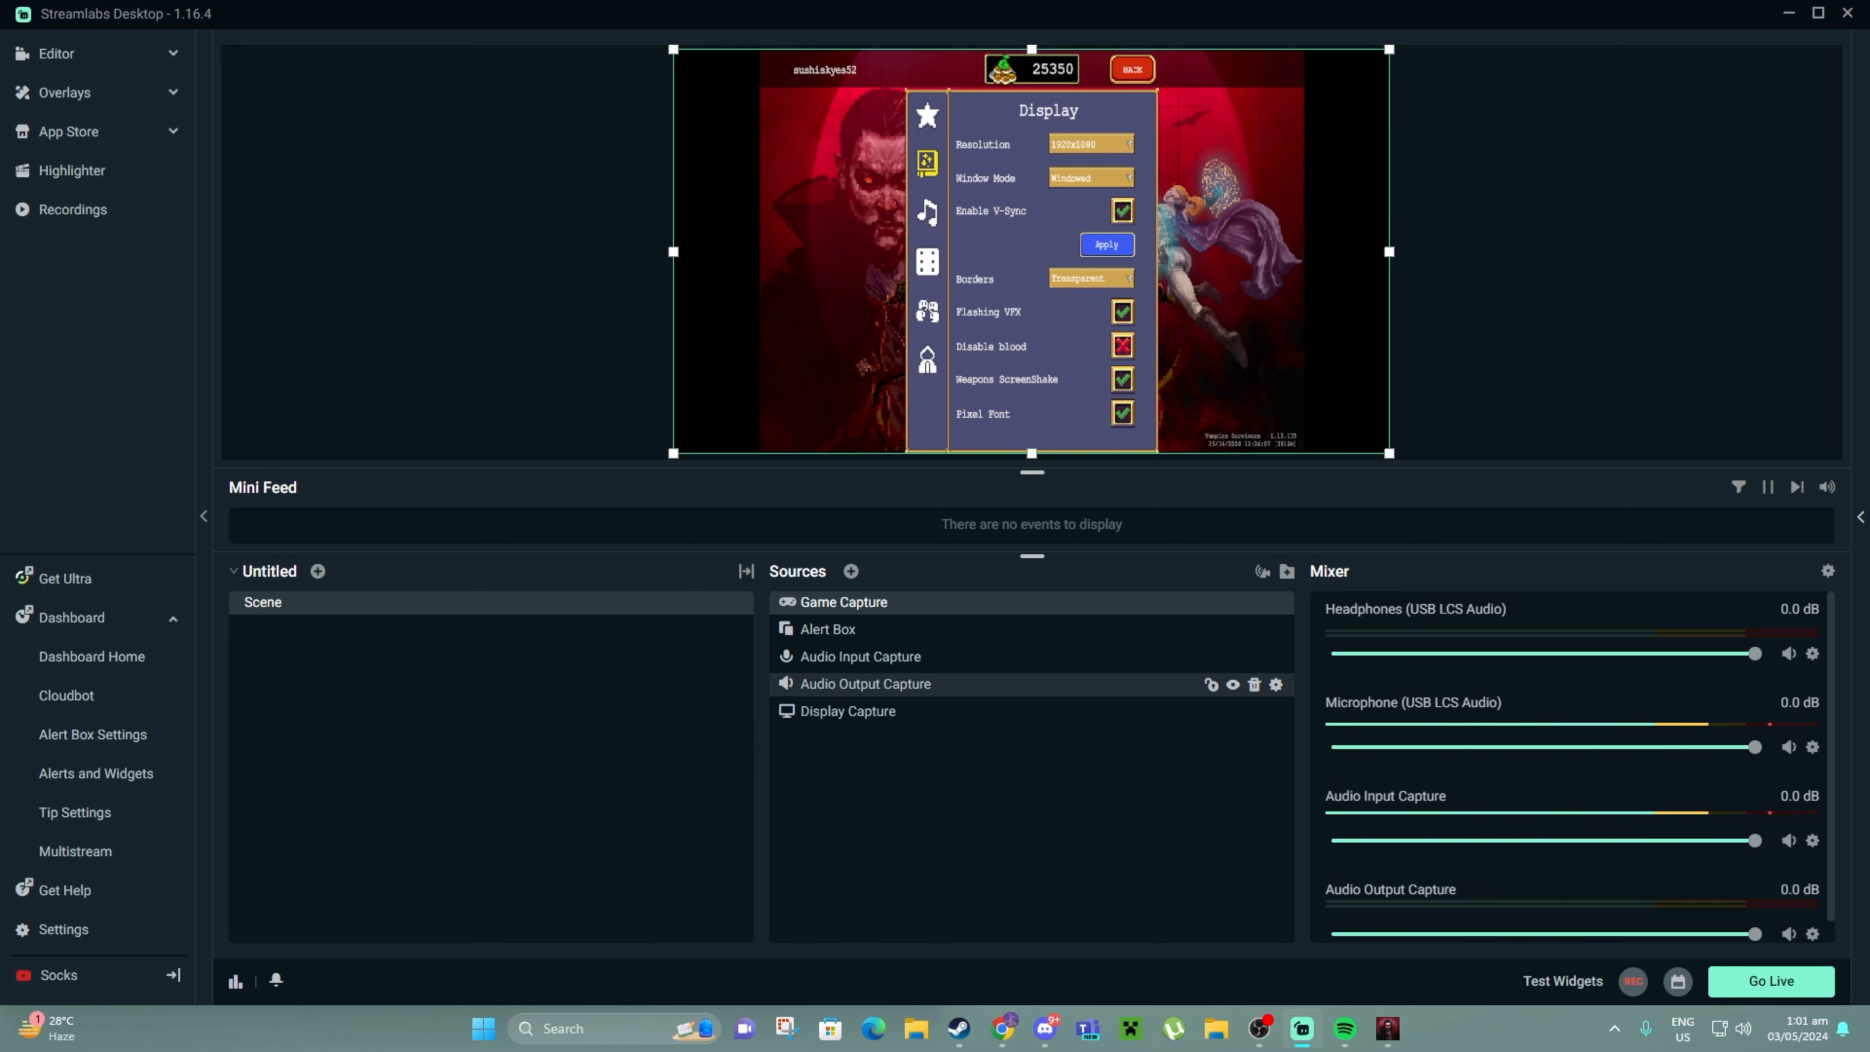
left_click(866, 684)
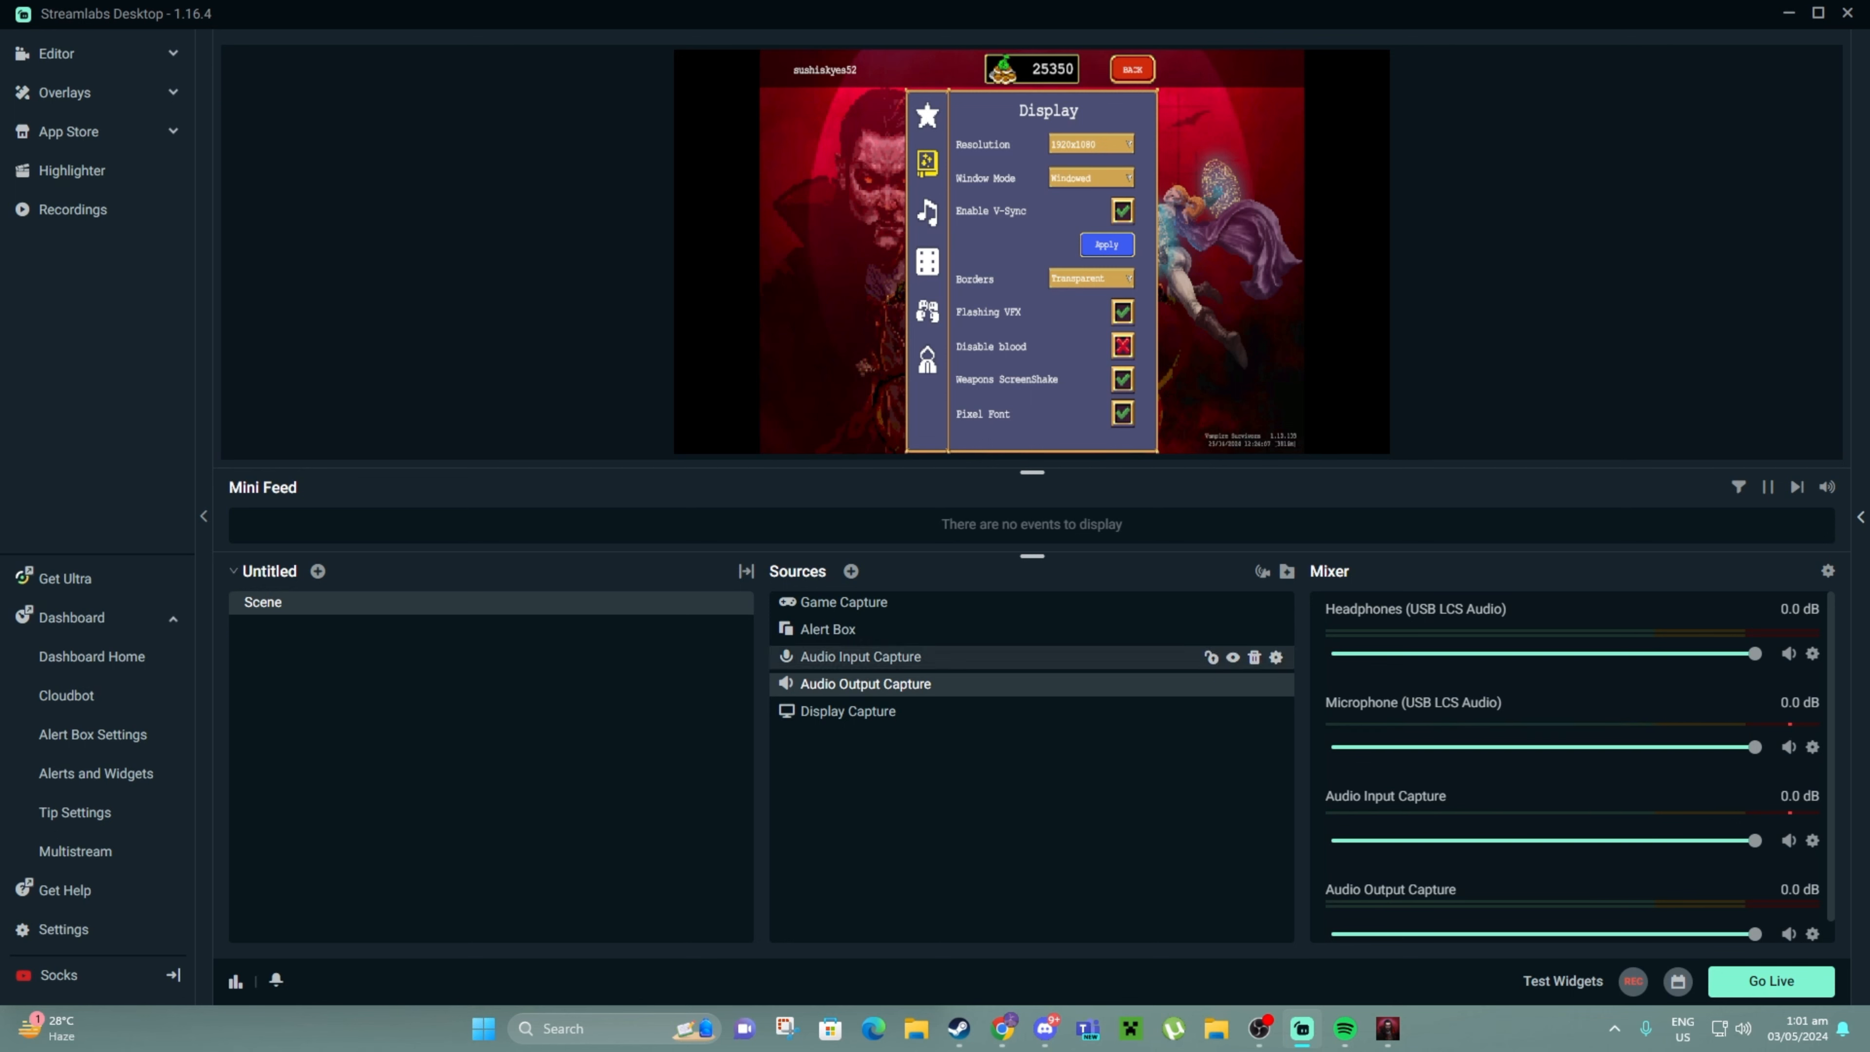
left_click(862, 657)
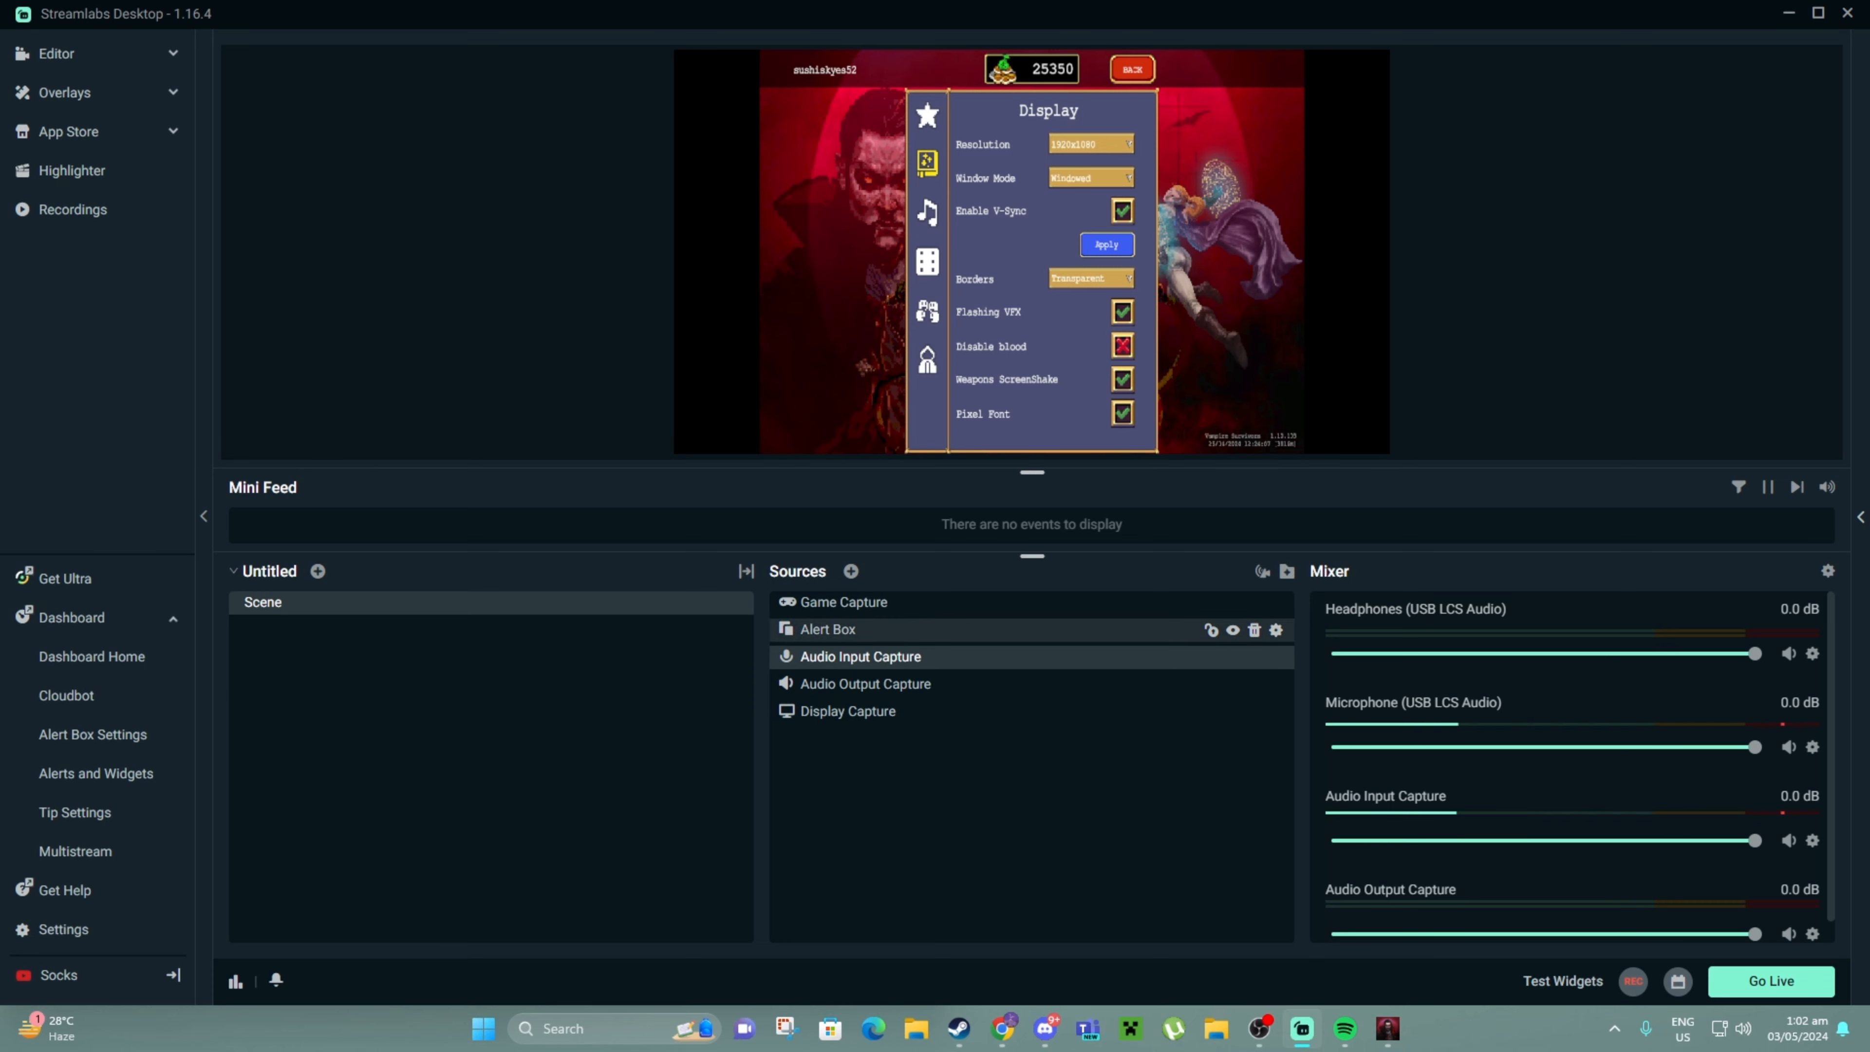
left_click(828, 630)
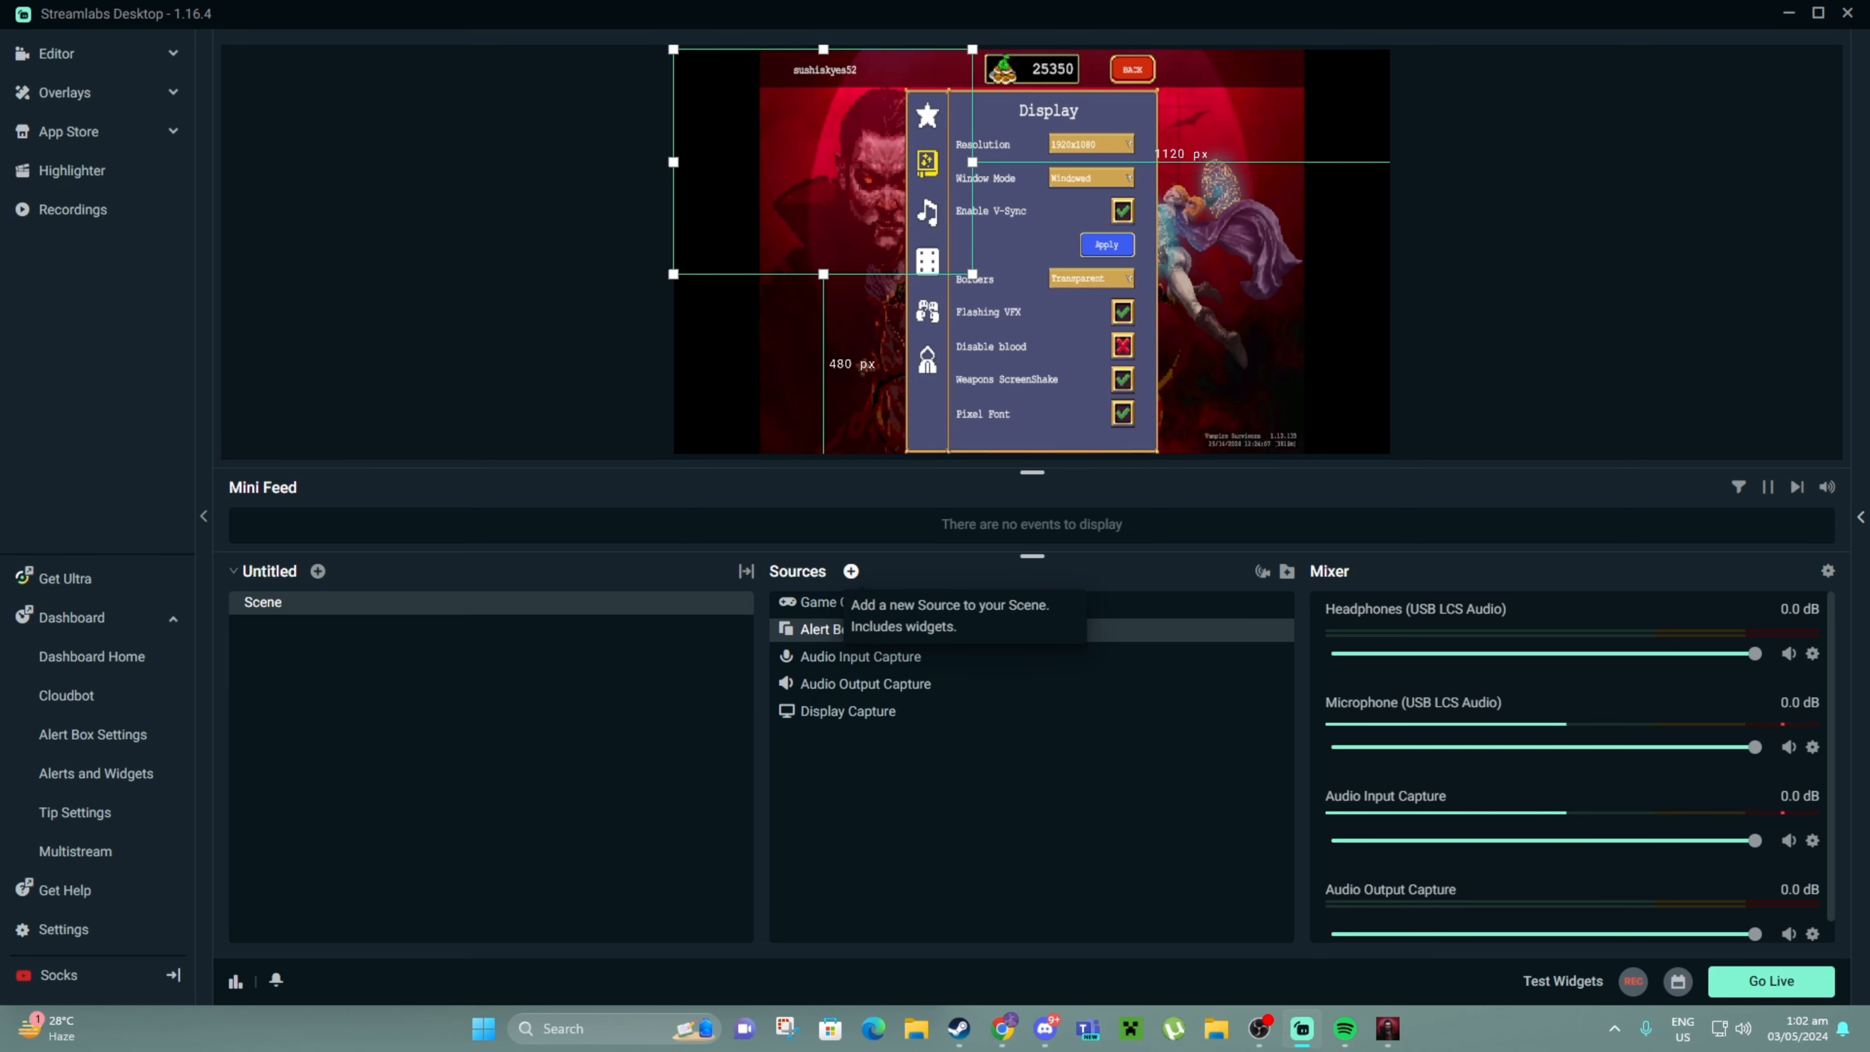
left_click(851, 570)
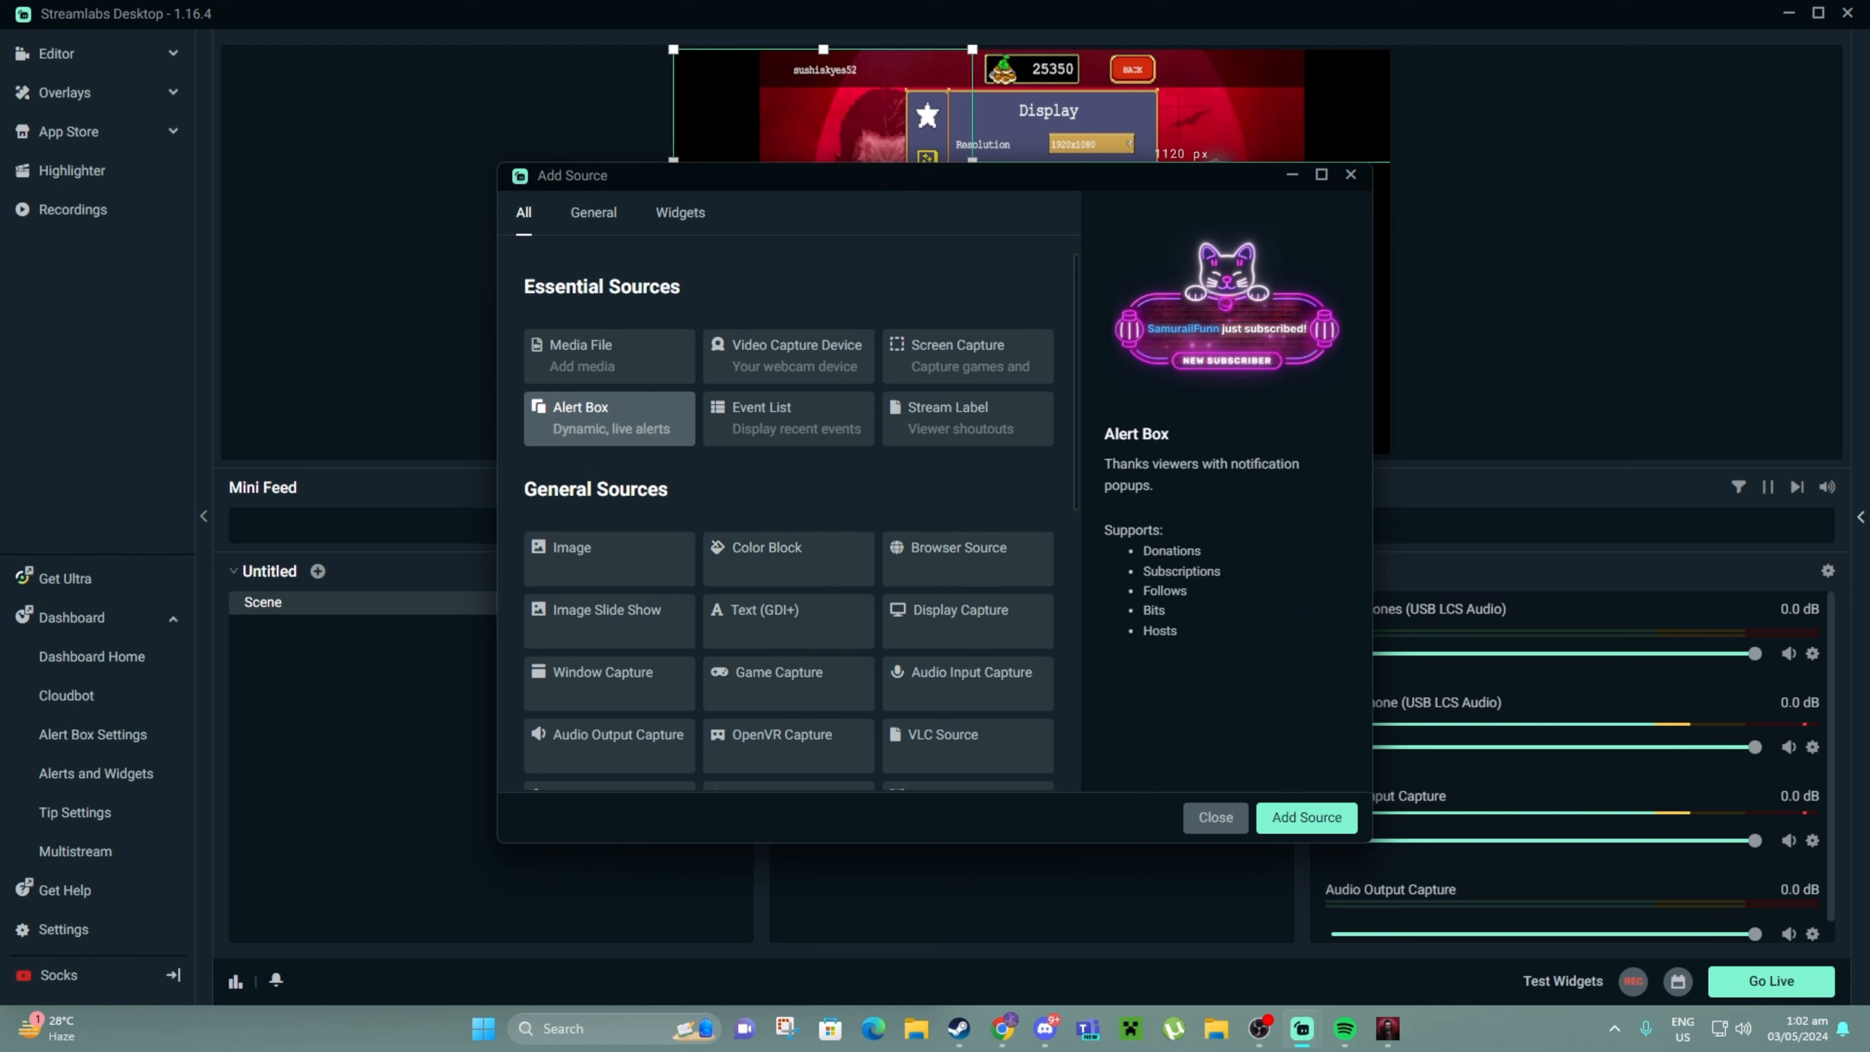
left_click(681, 212)
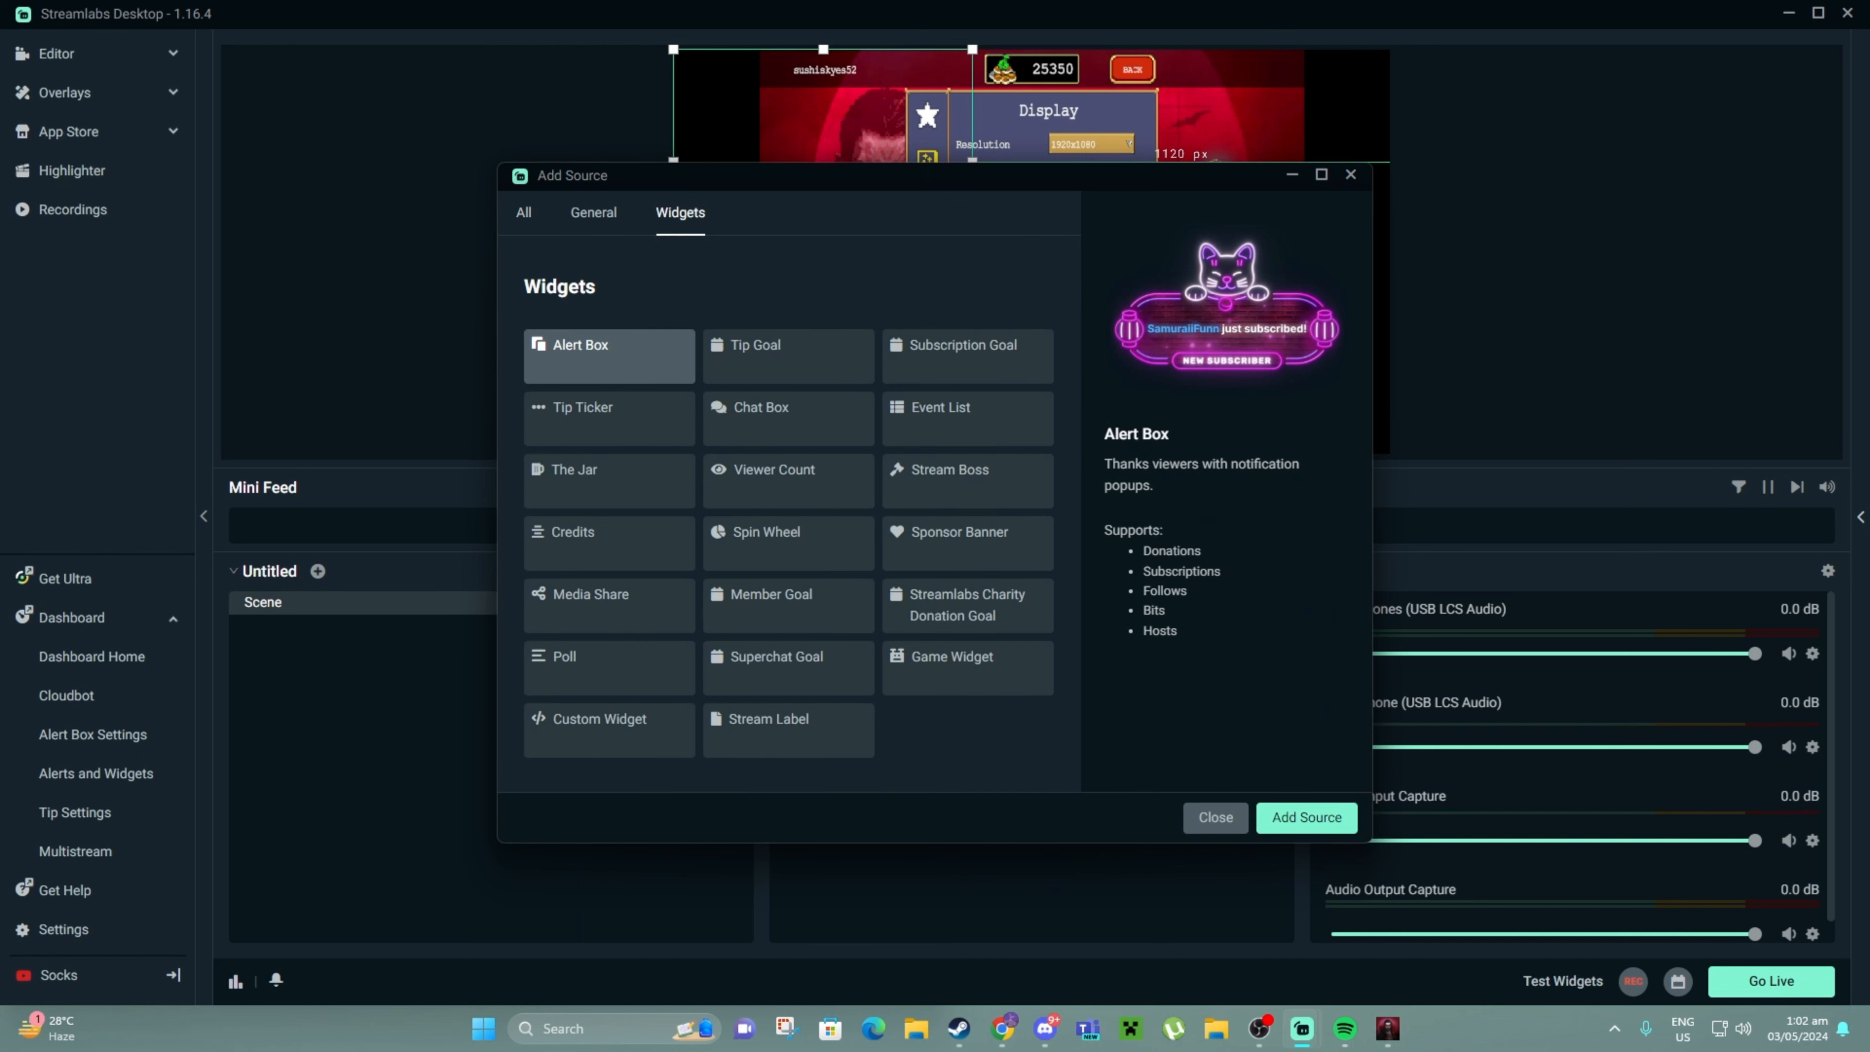
left_click(788, 355)
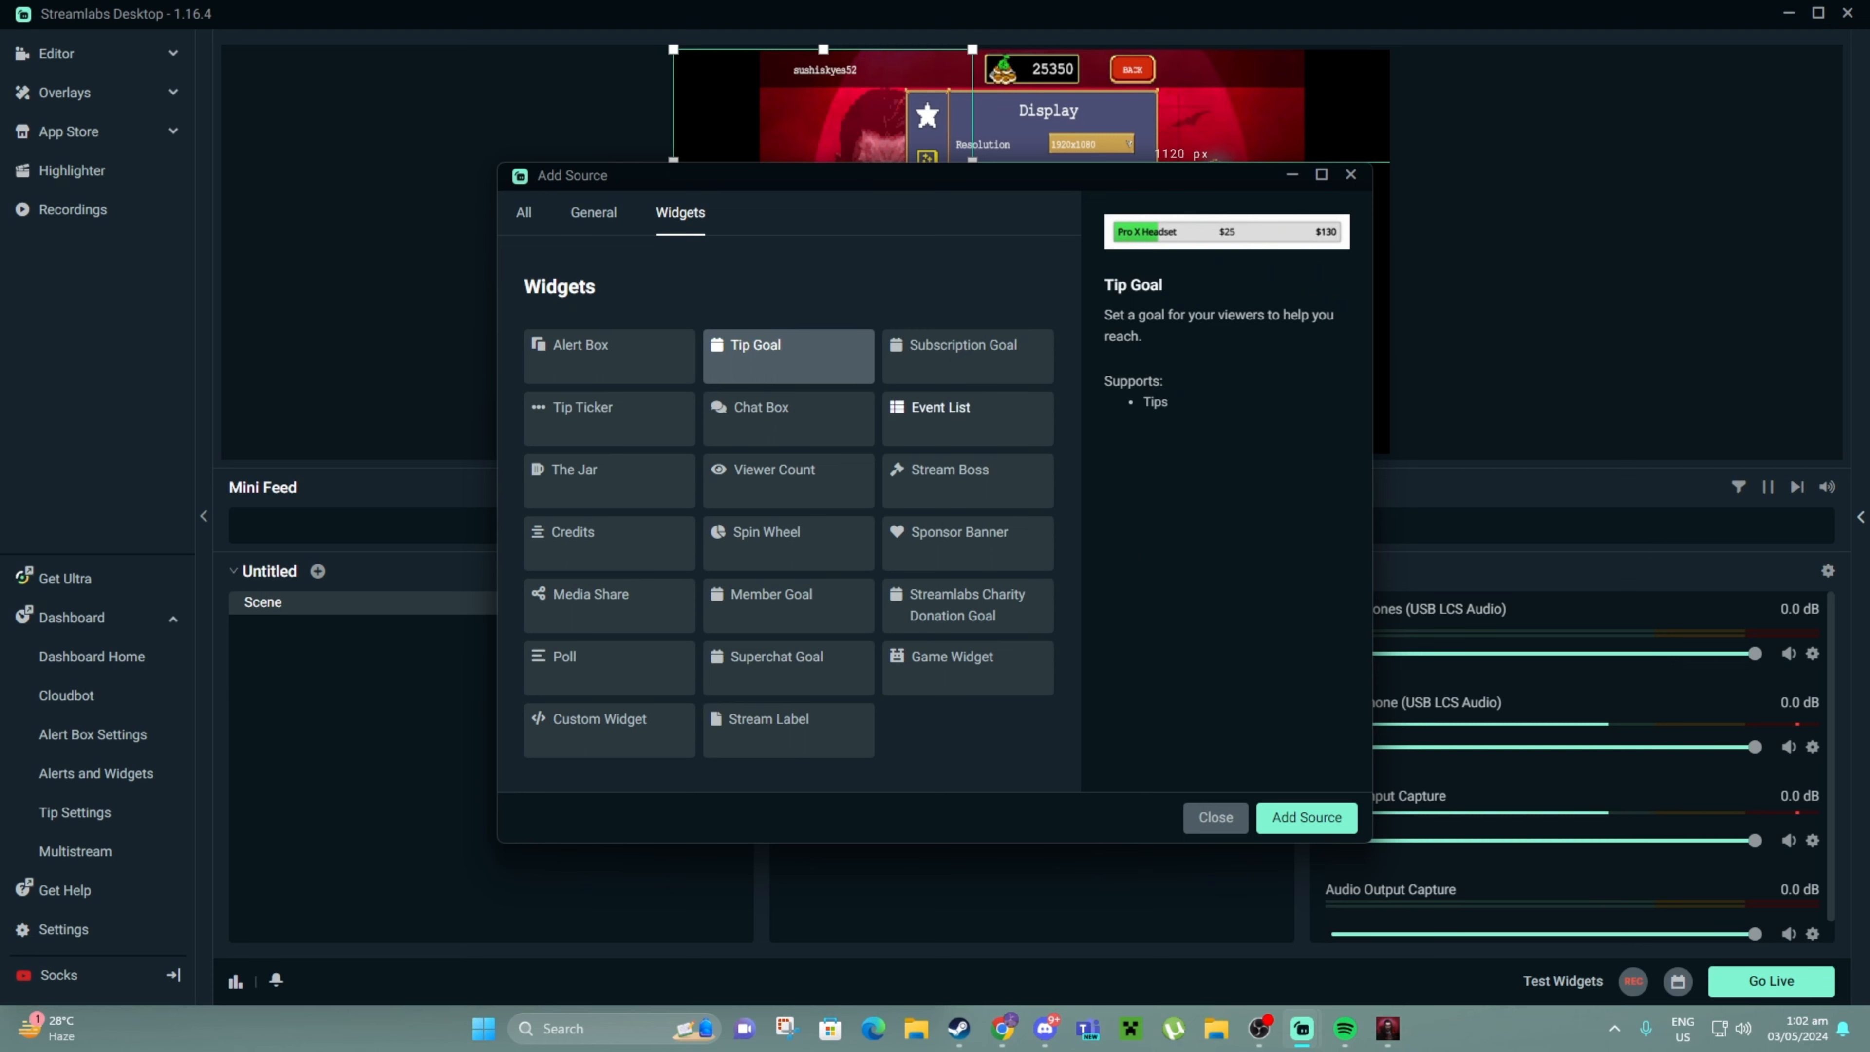
left_click(968, 355)
left_click(968, 418)
left_click(788, 419)
left_click(610, 418)
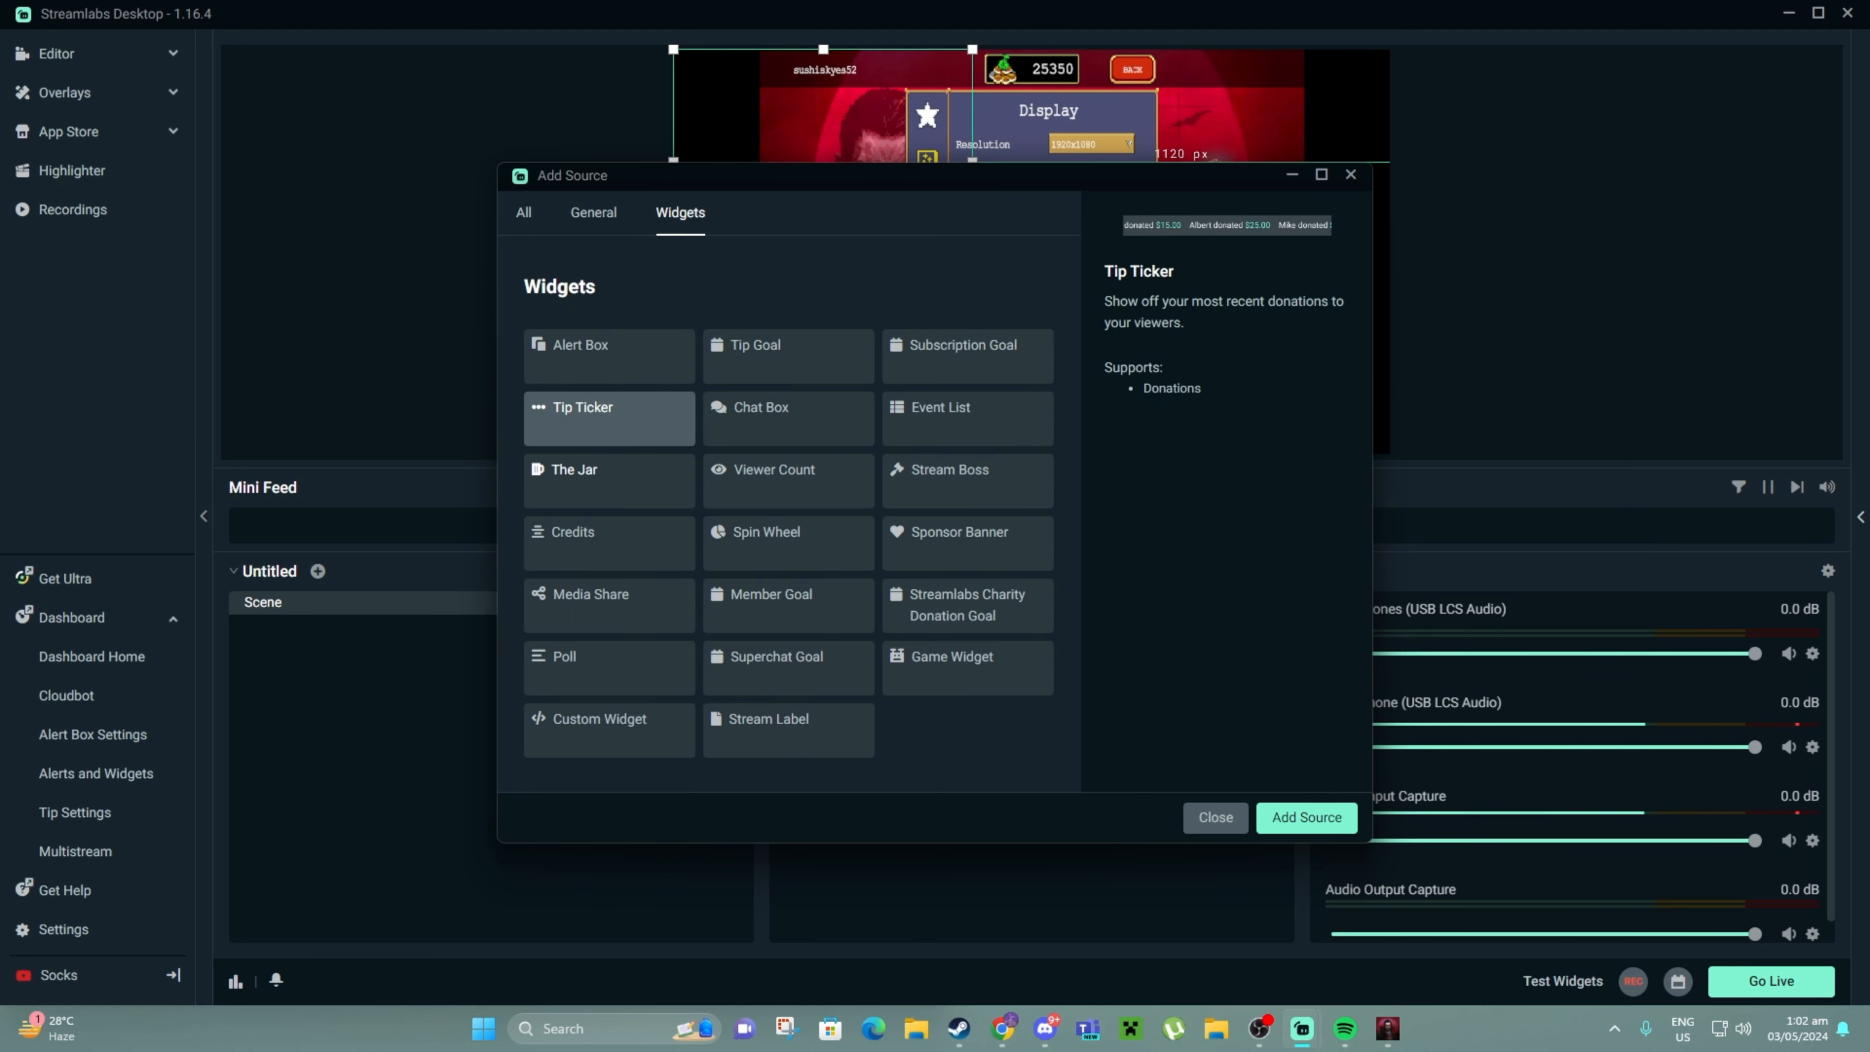
left_click(609, 481)
left_click(788, 481)
left_click(967, 481)
left_click(610, 357)
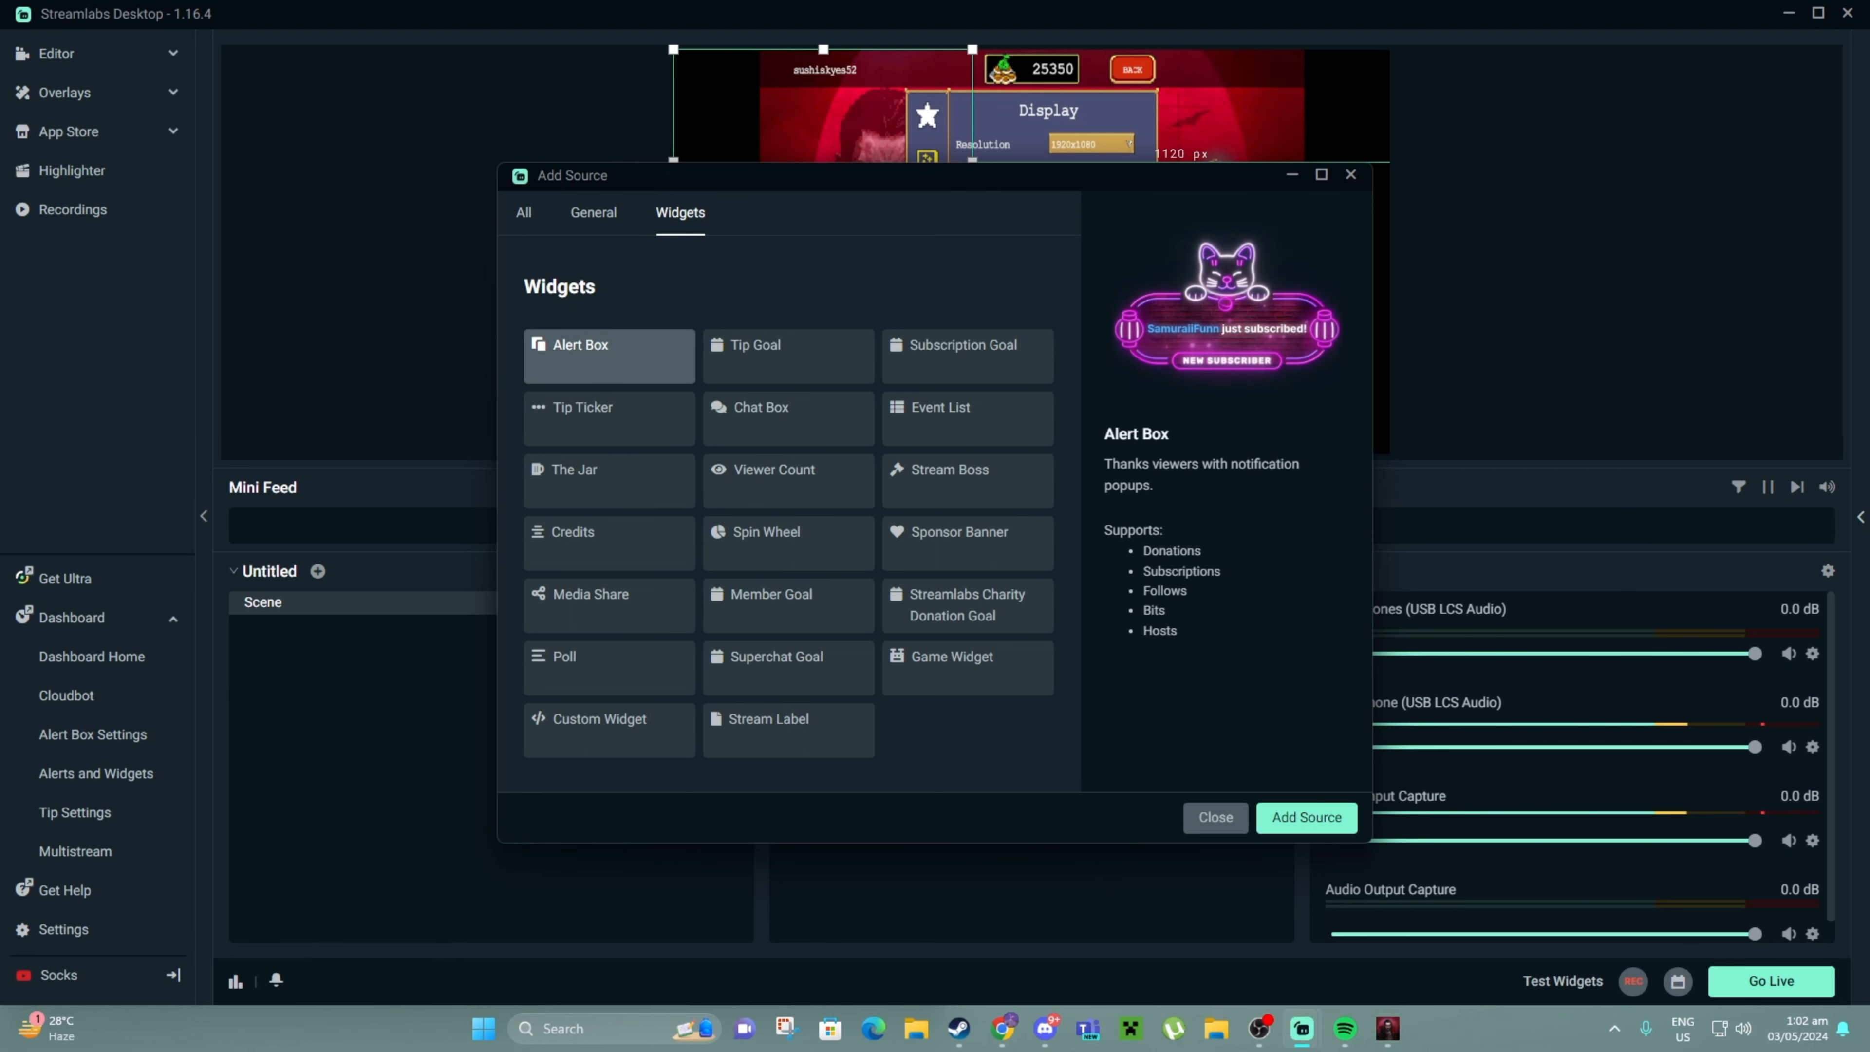
left_click(788, 357)
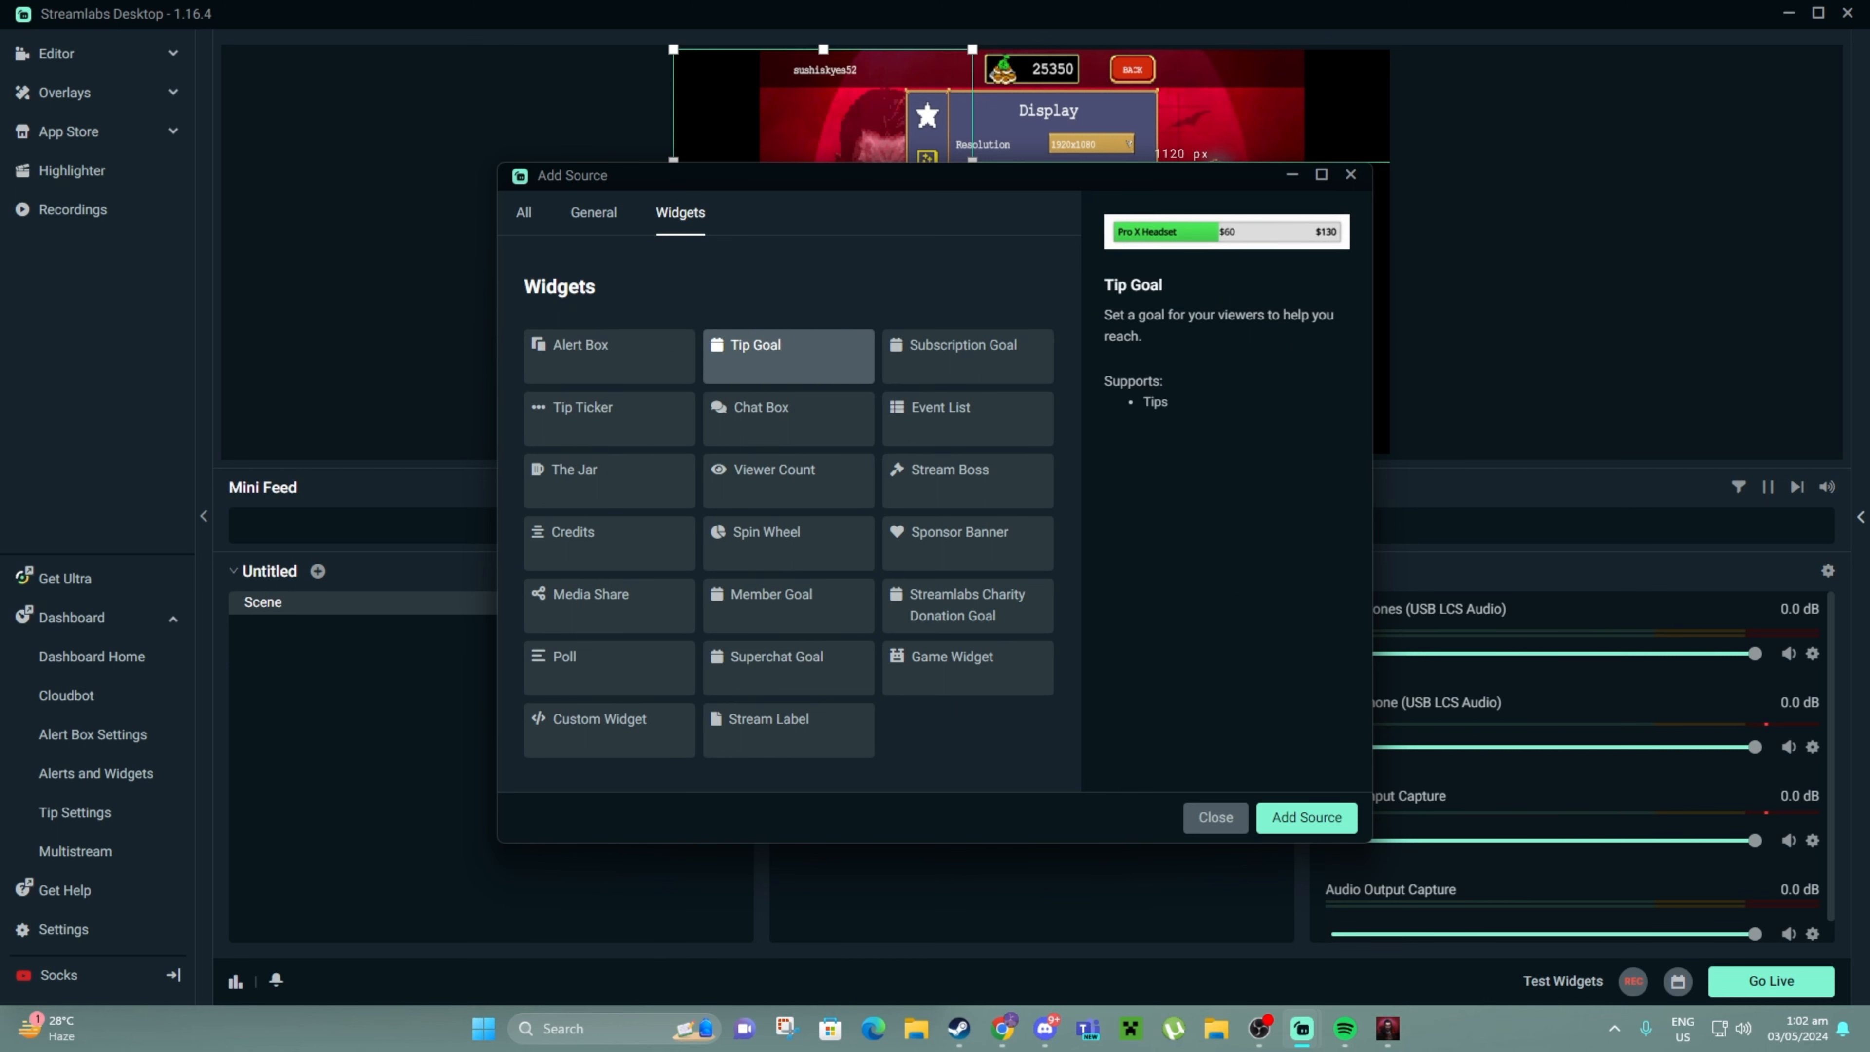
left_click(968, 356)
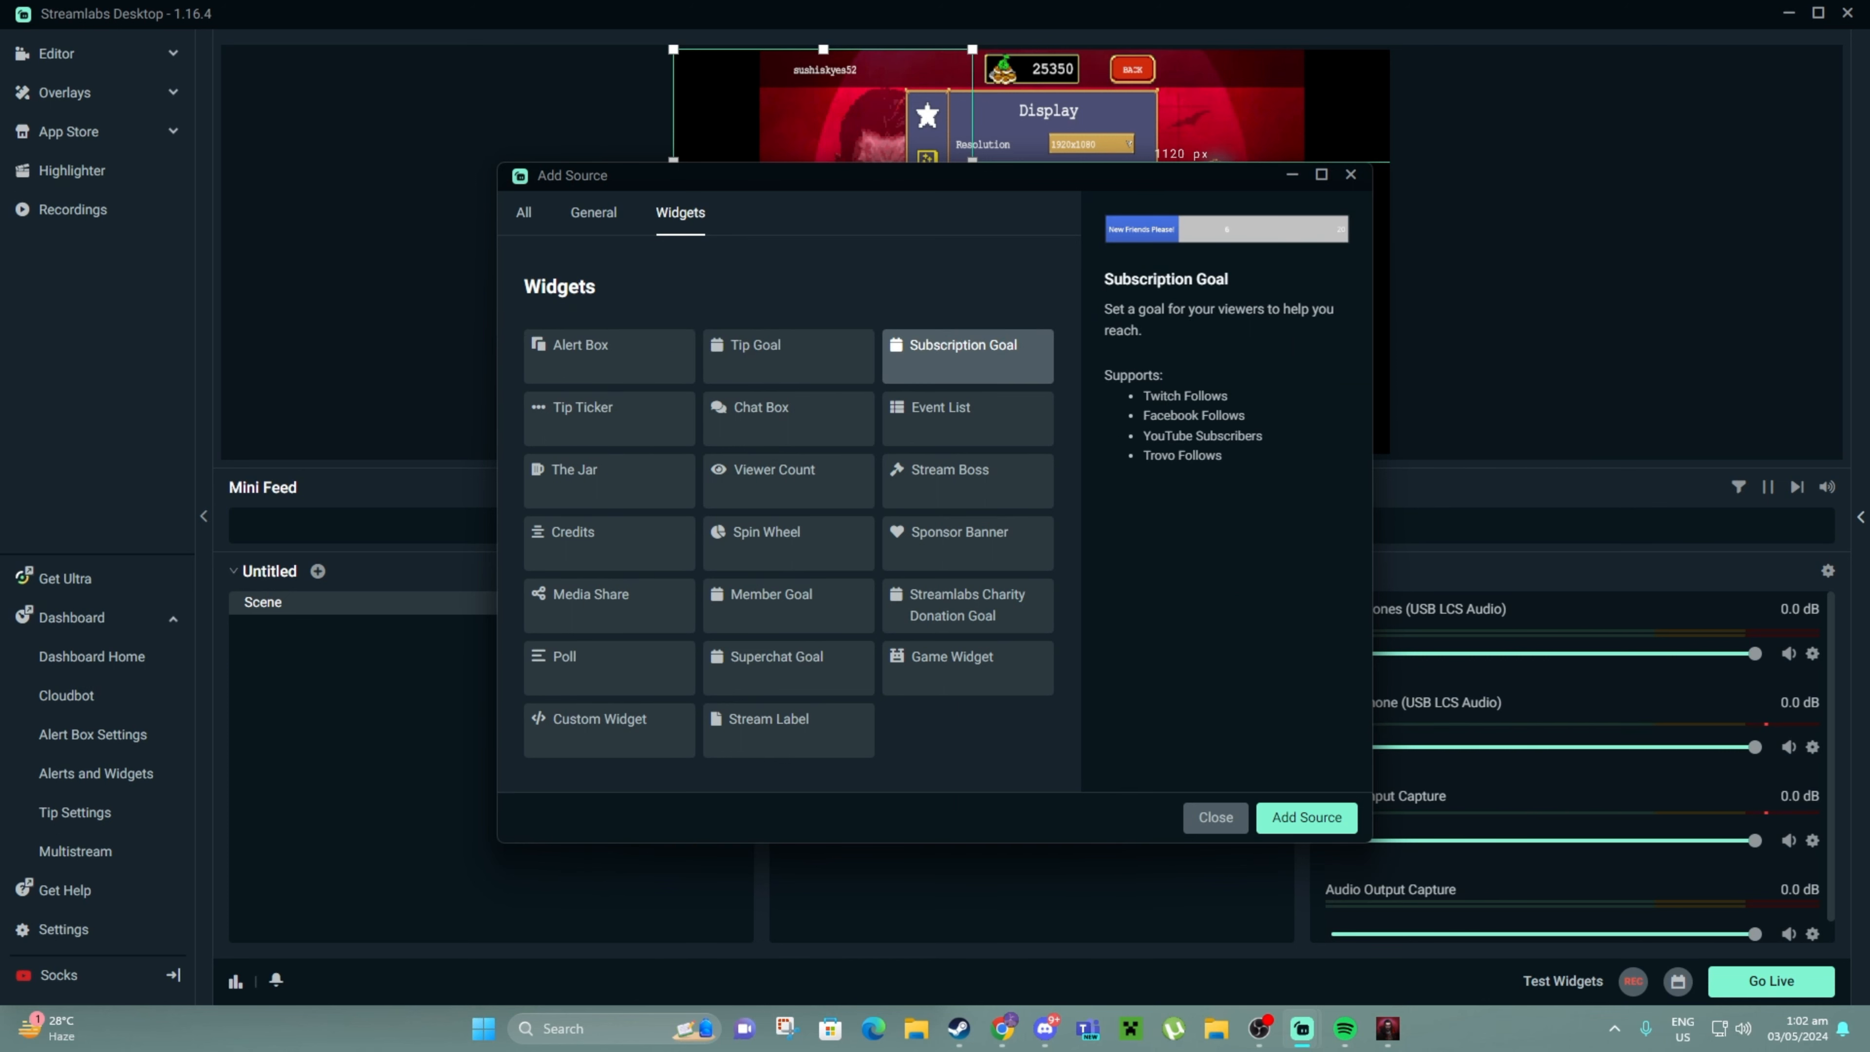
left_click(1216, 817)
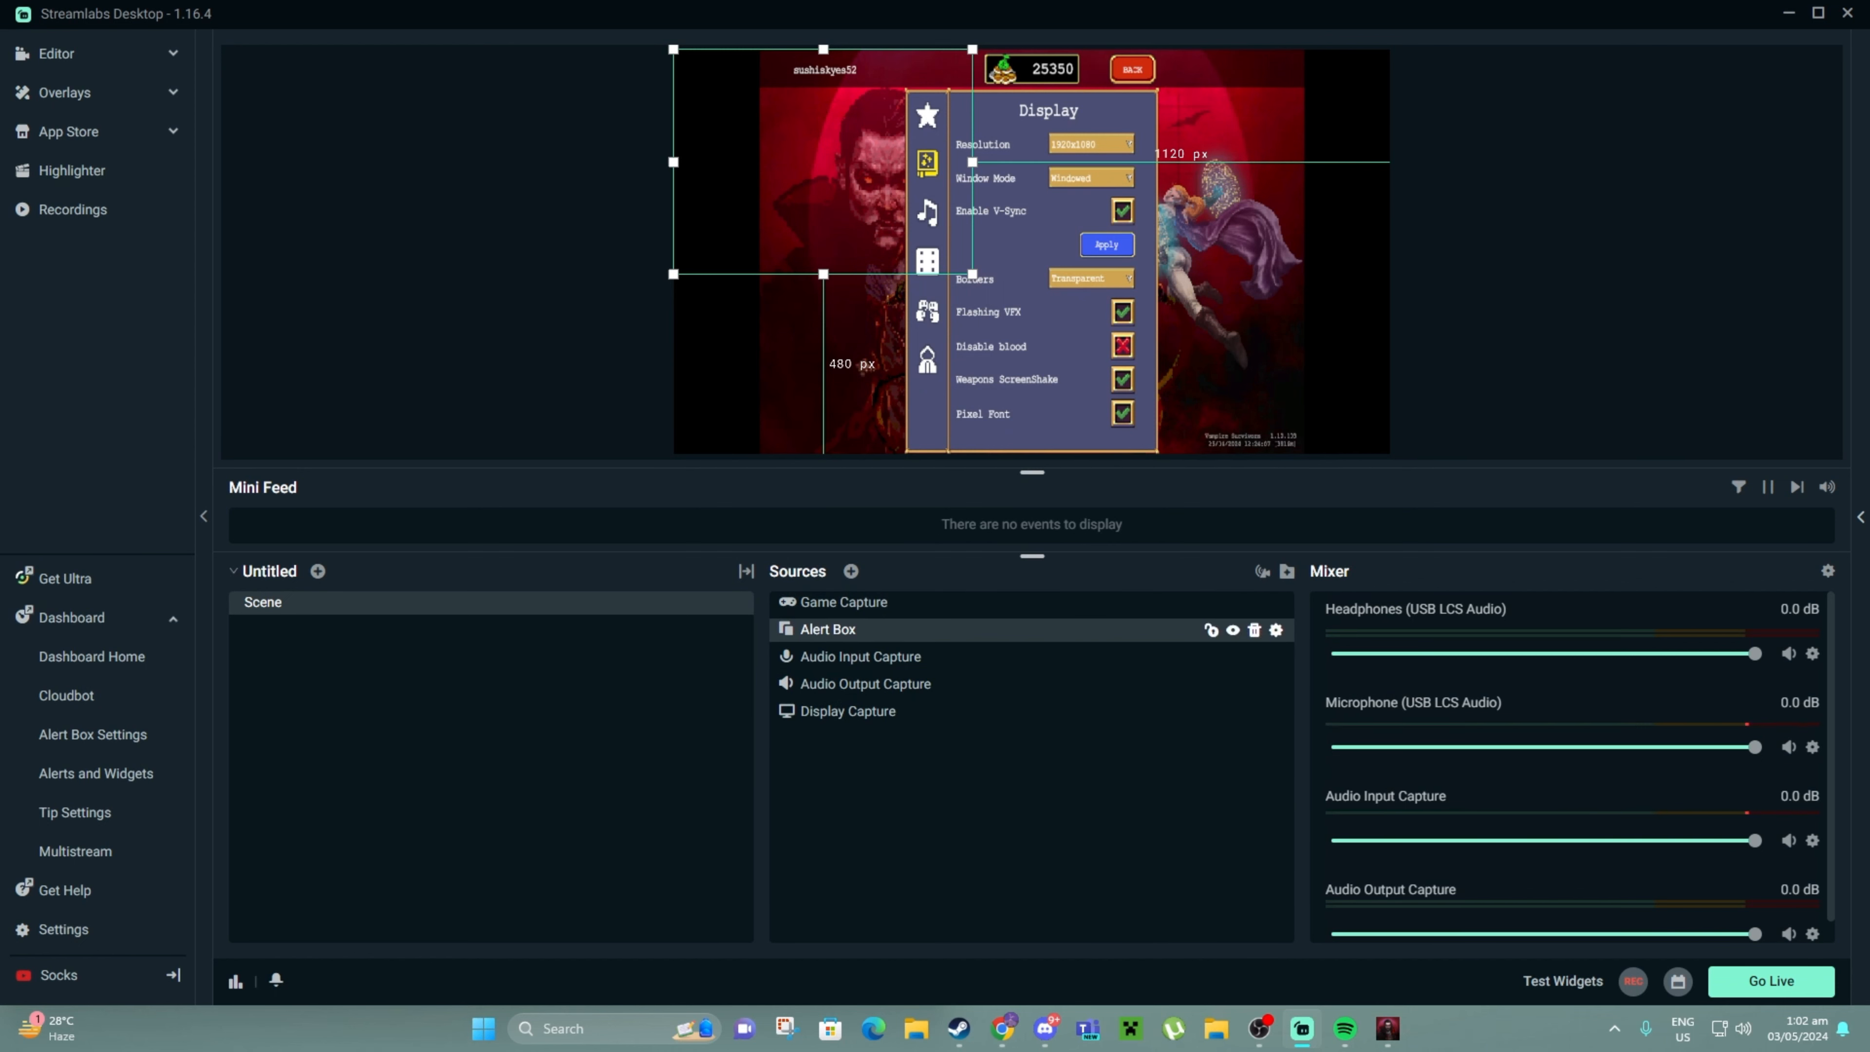
Lock the Game Capture source and undo an accidental move of Display Capture
left_click(844, 603)
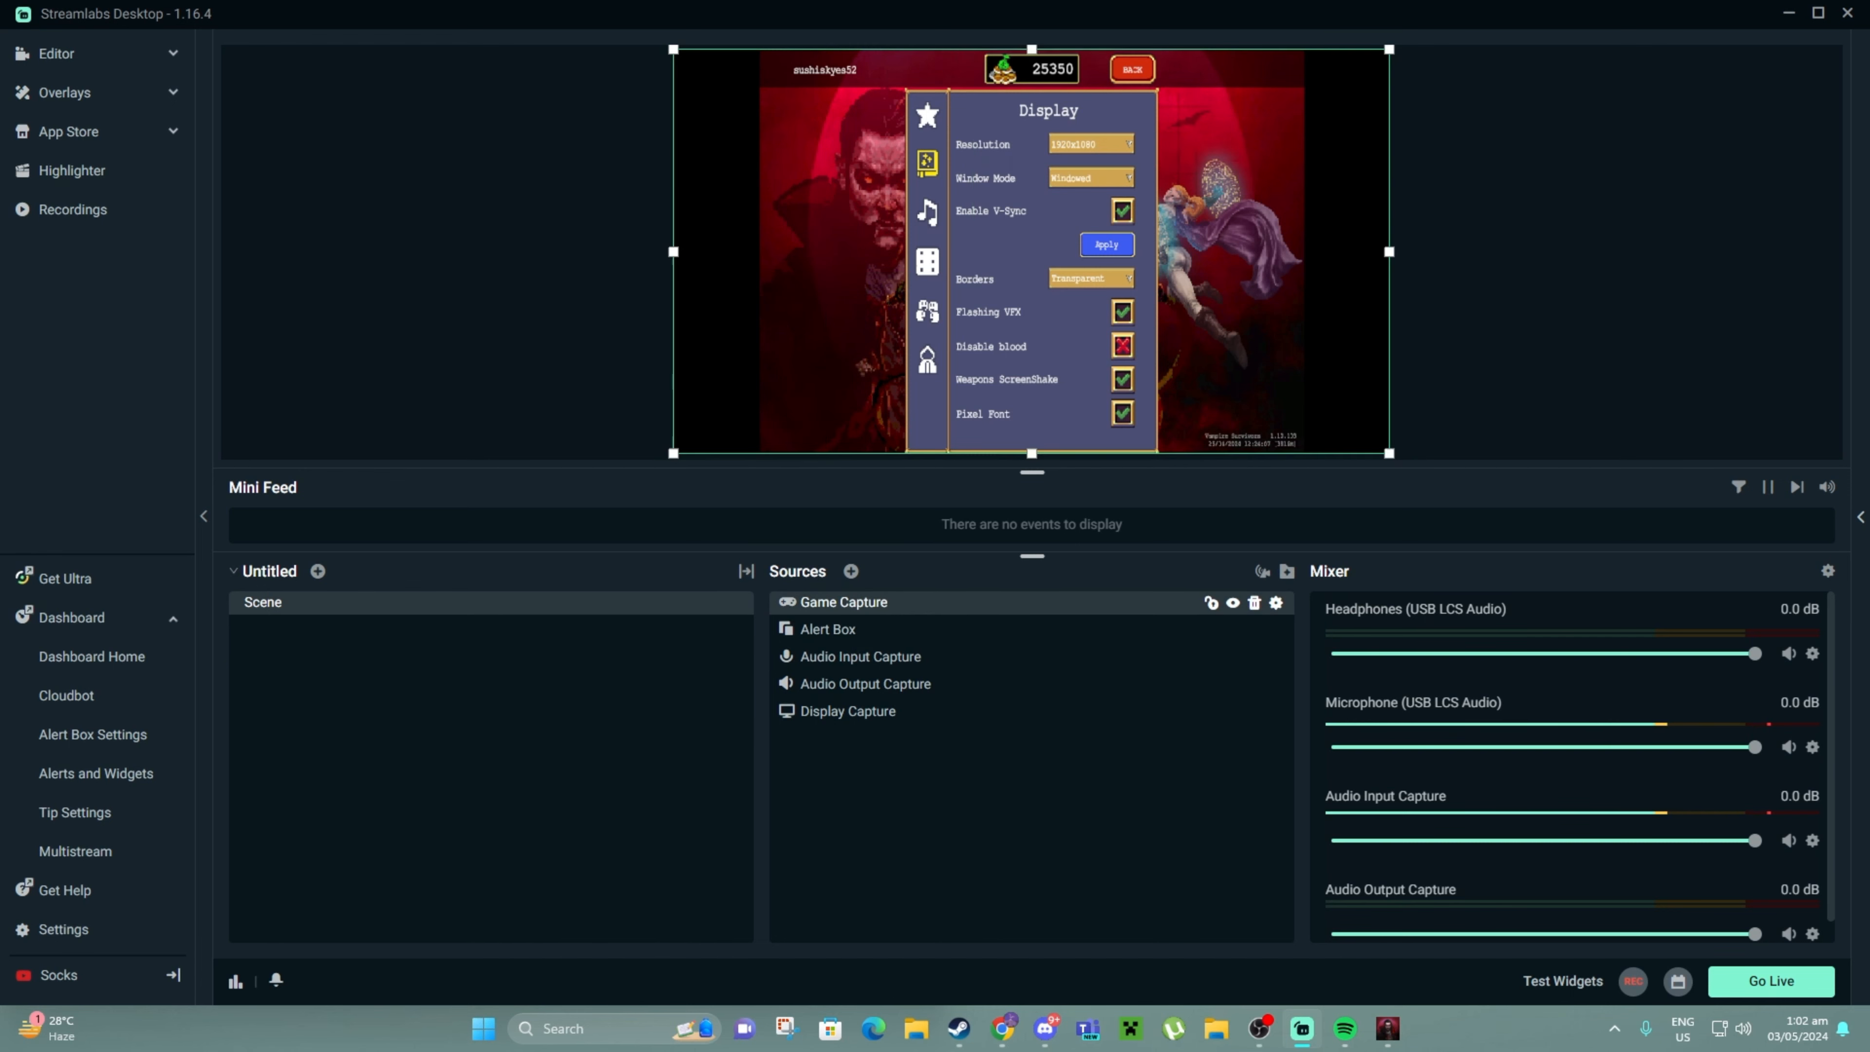
left_click(1211, 603)
left_click(1031, 630)
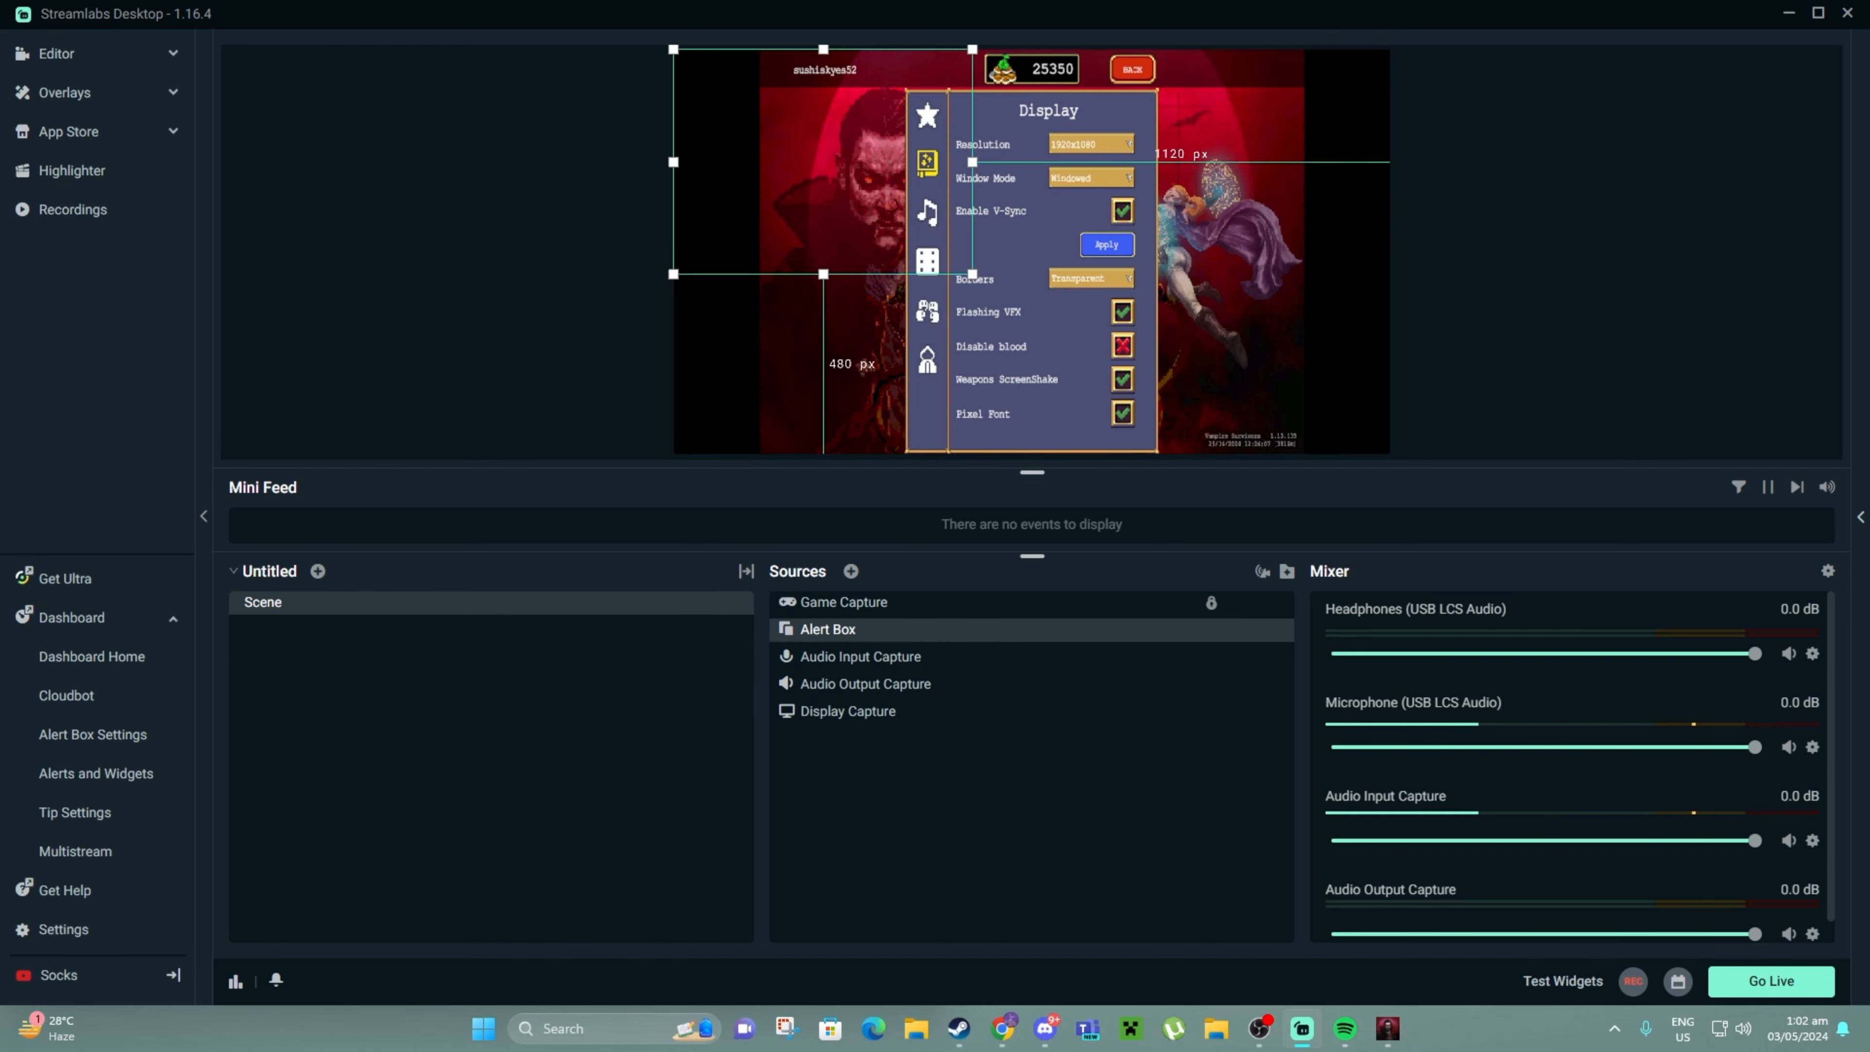
left_click(1060, 309)
left_click_drag(1060, 309, 1032, 295)
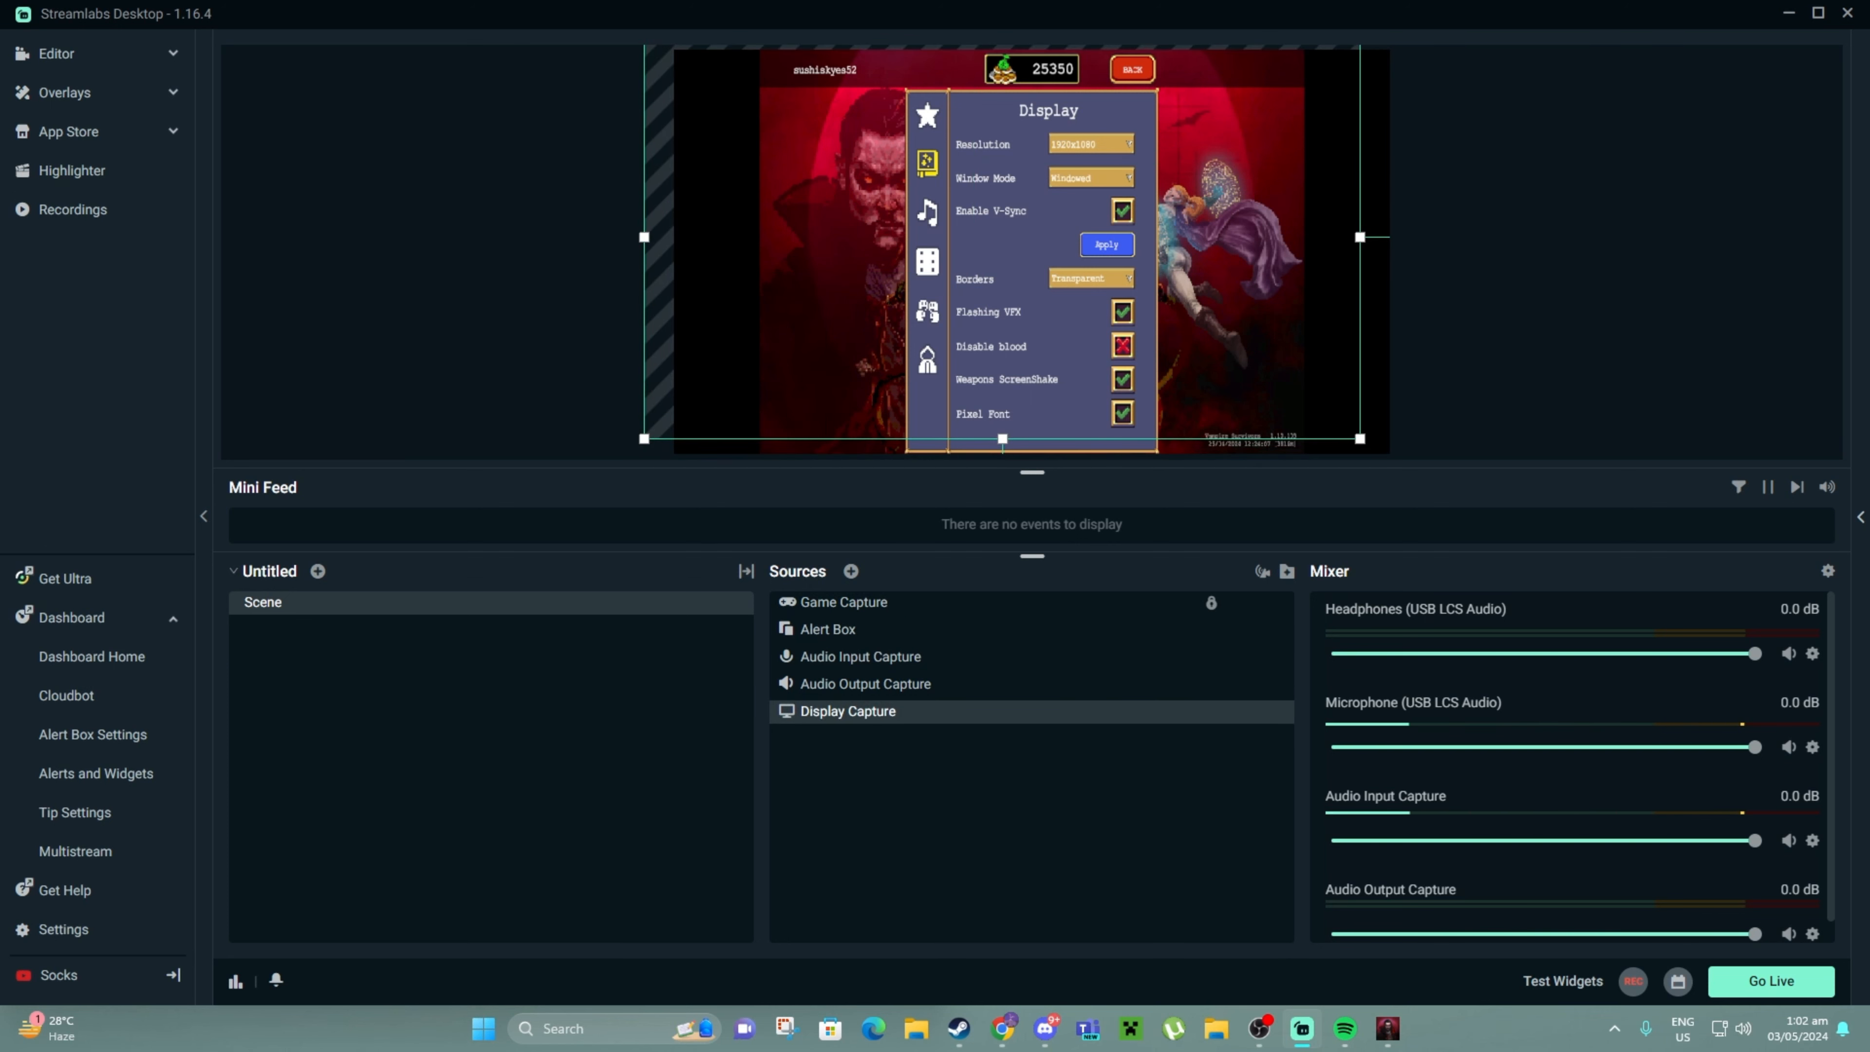
key("ctrl+z")
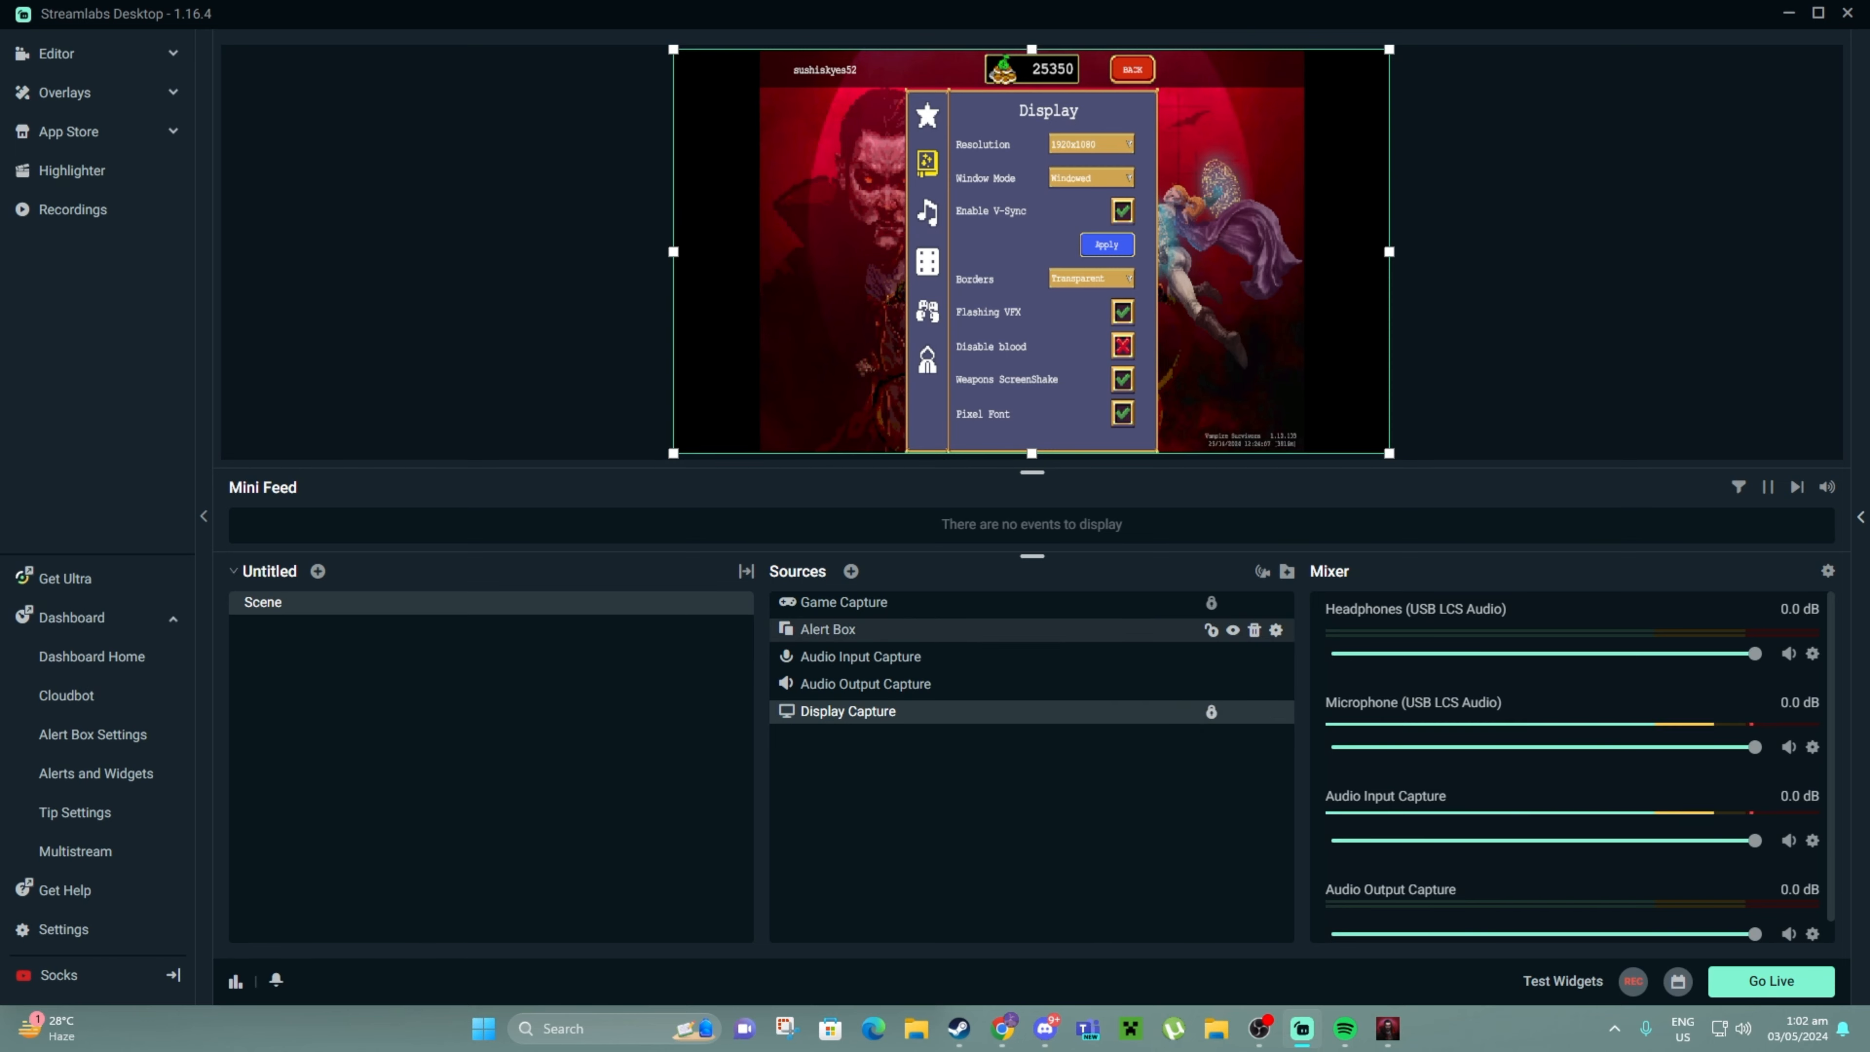
Move the Alert Box to the canvas's top-left corner and shrink it proportionally
left_click(884, 629)
mouse_move(823, 162)
left_mouse_down()
mouse_move(876, 162)
mouse_move(780, 163)
mouse_move(1241, 162)
mouse_move(803, 162)
mouse_move(823, 162)
left_mouse_up()
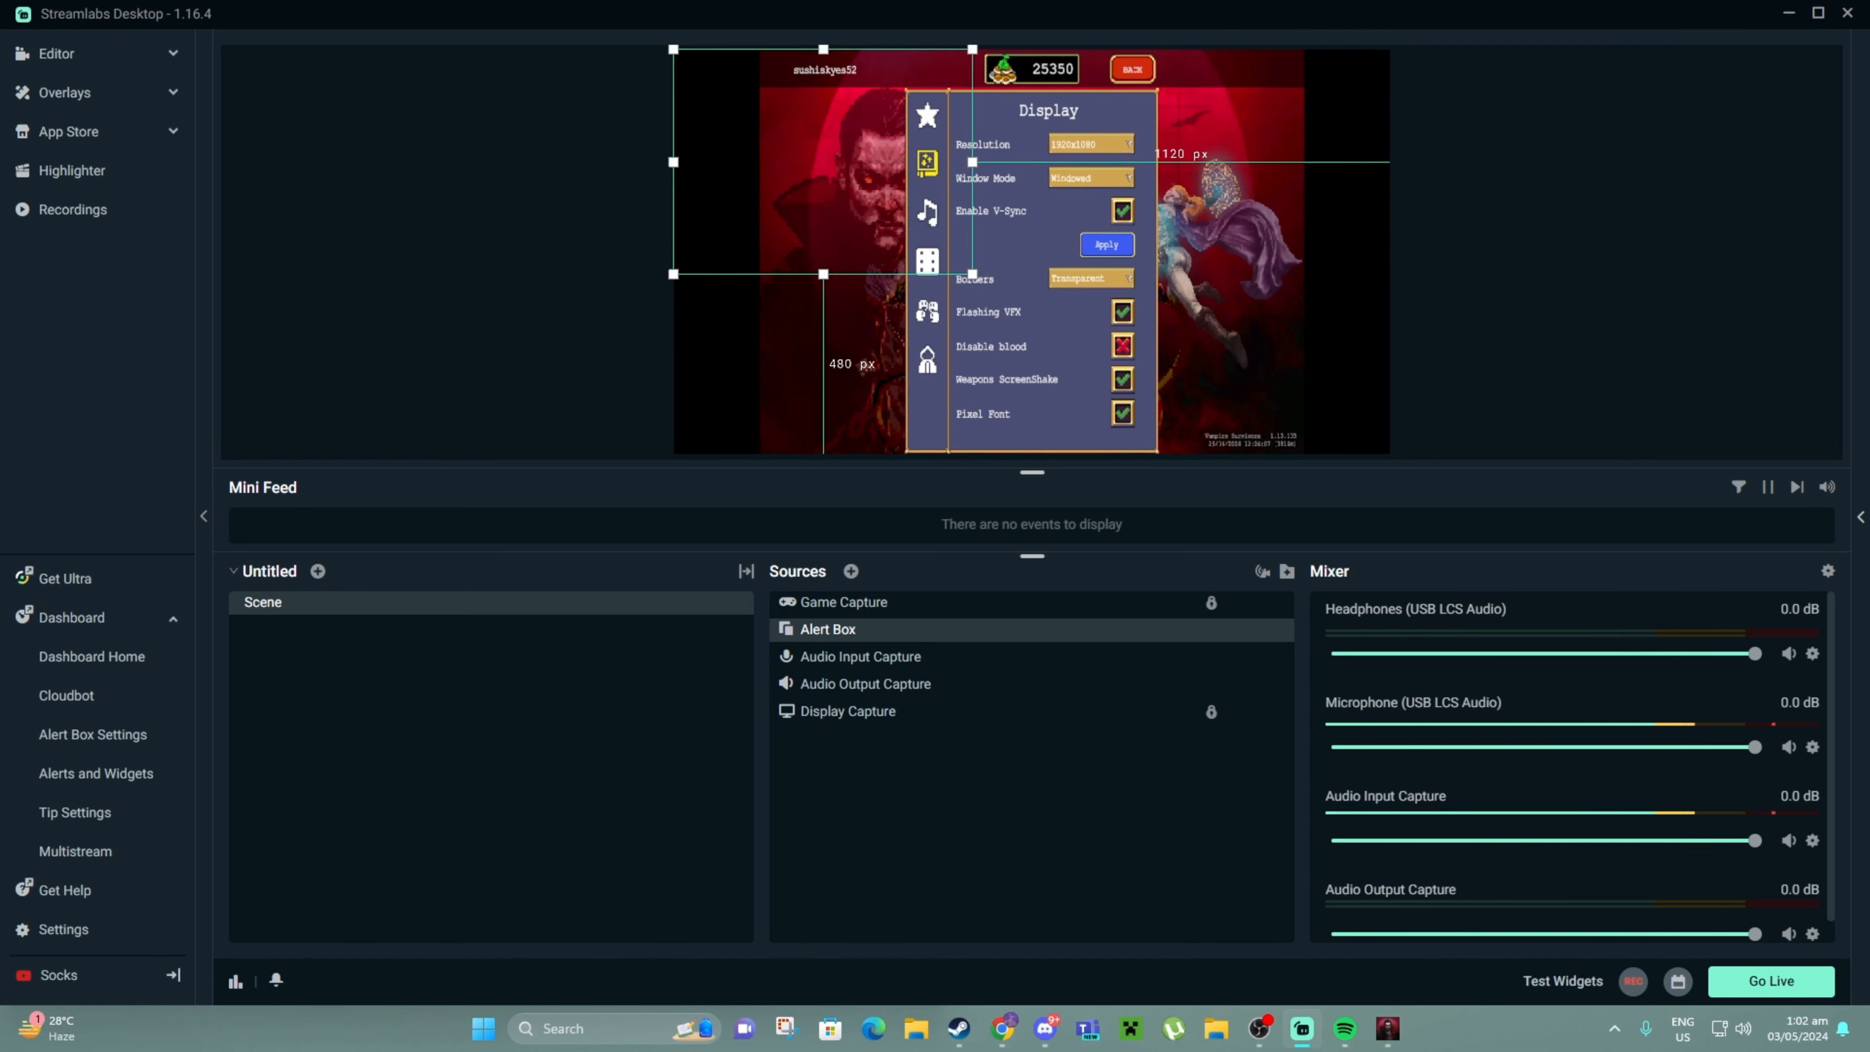
left_click_drag(973, 274, 853, 184)
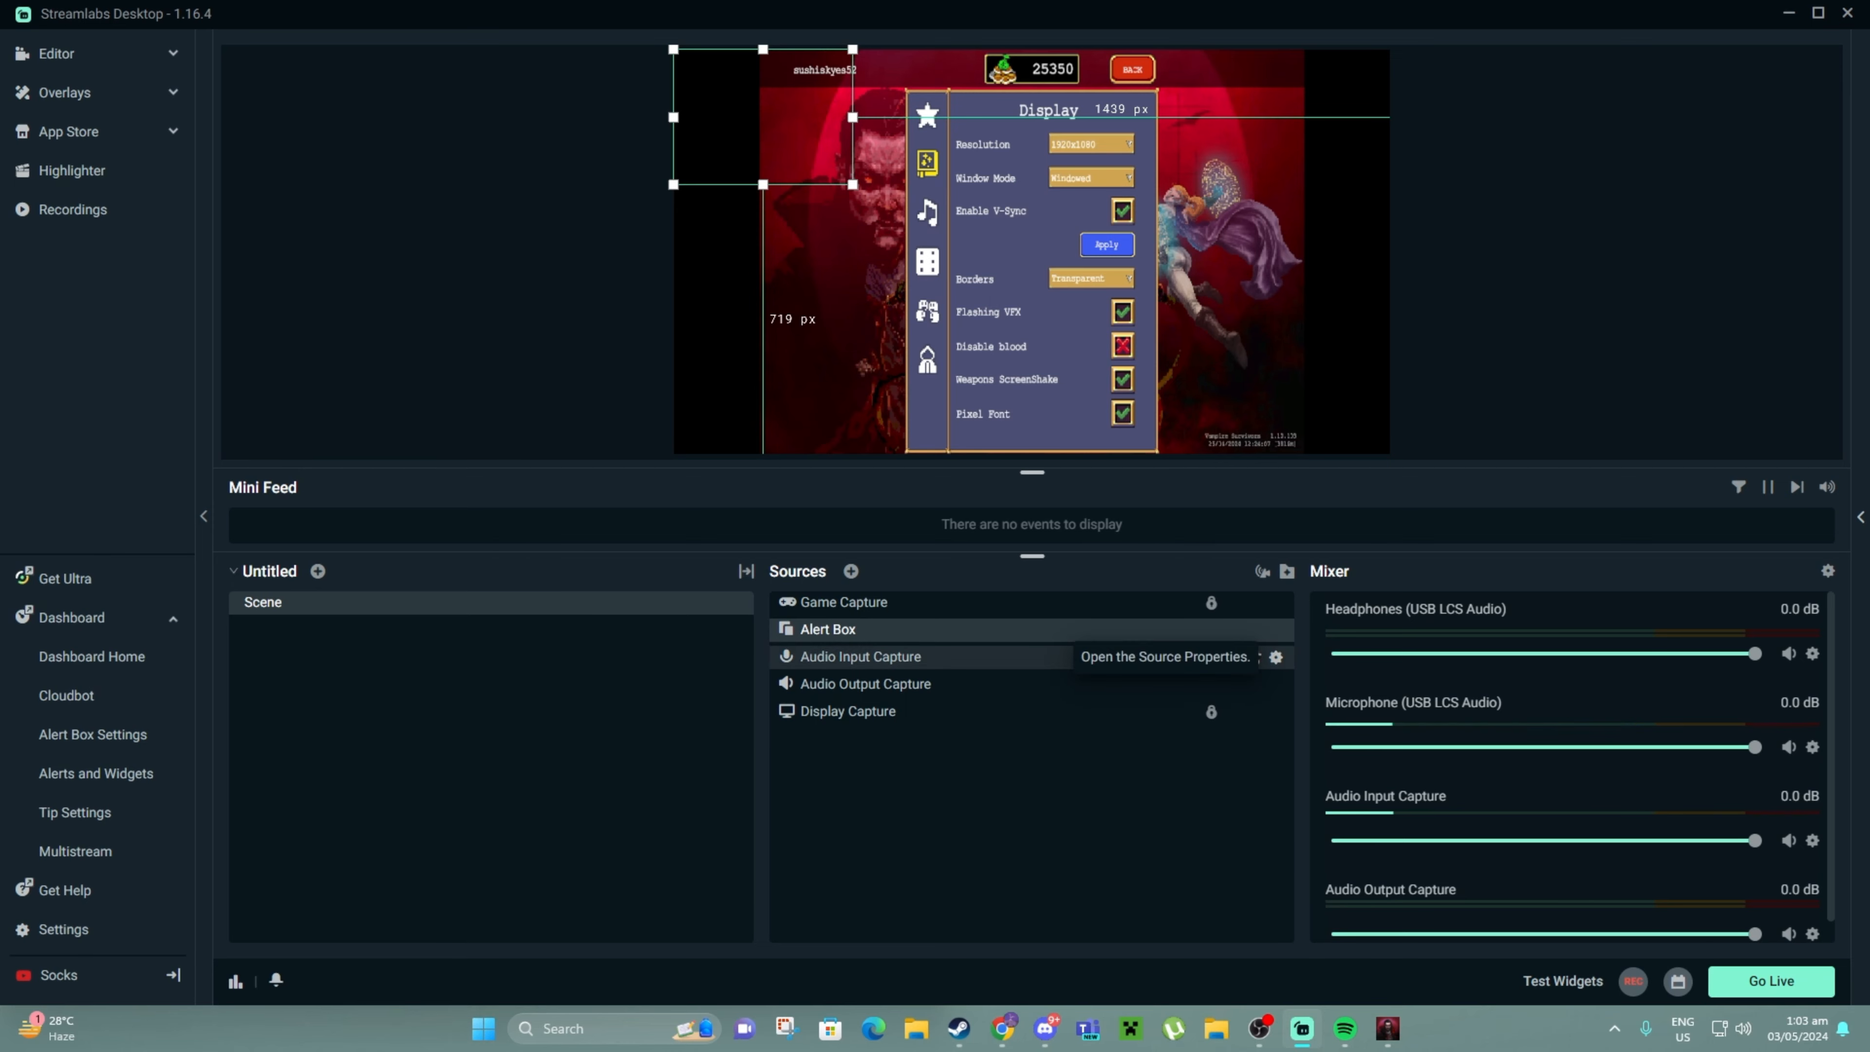
left_click(1278, 657)
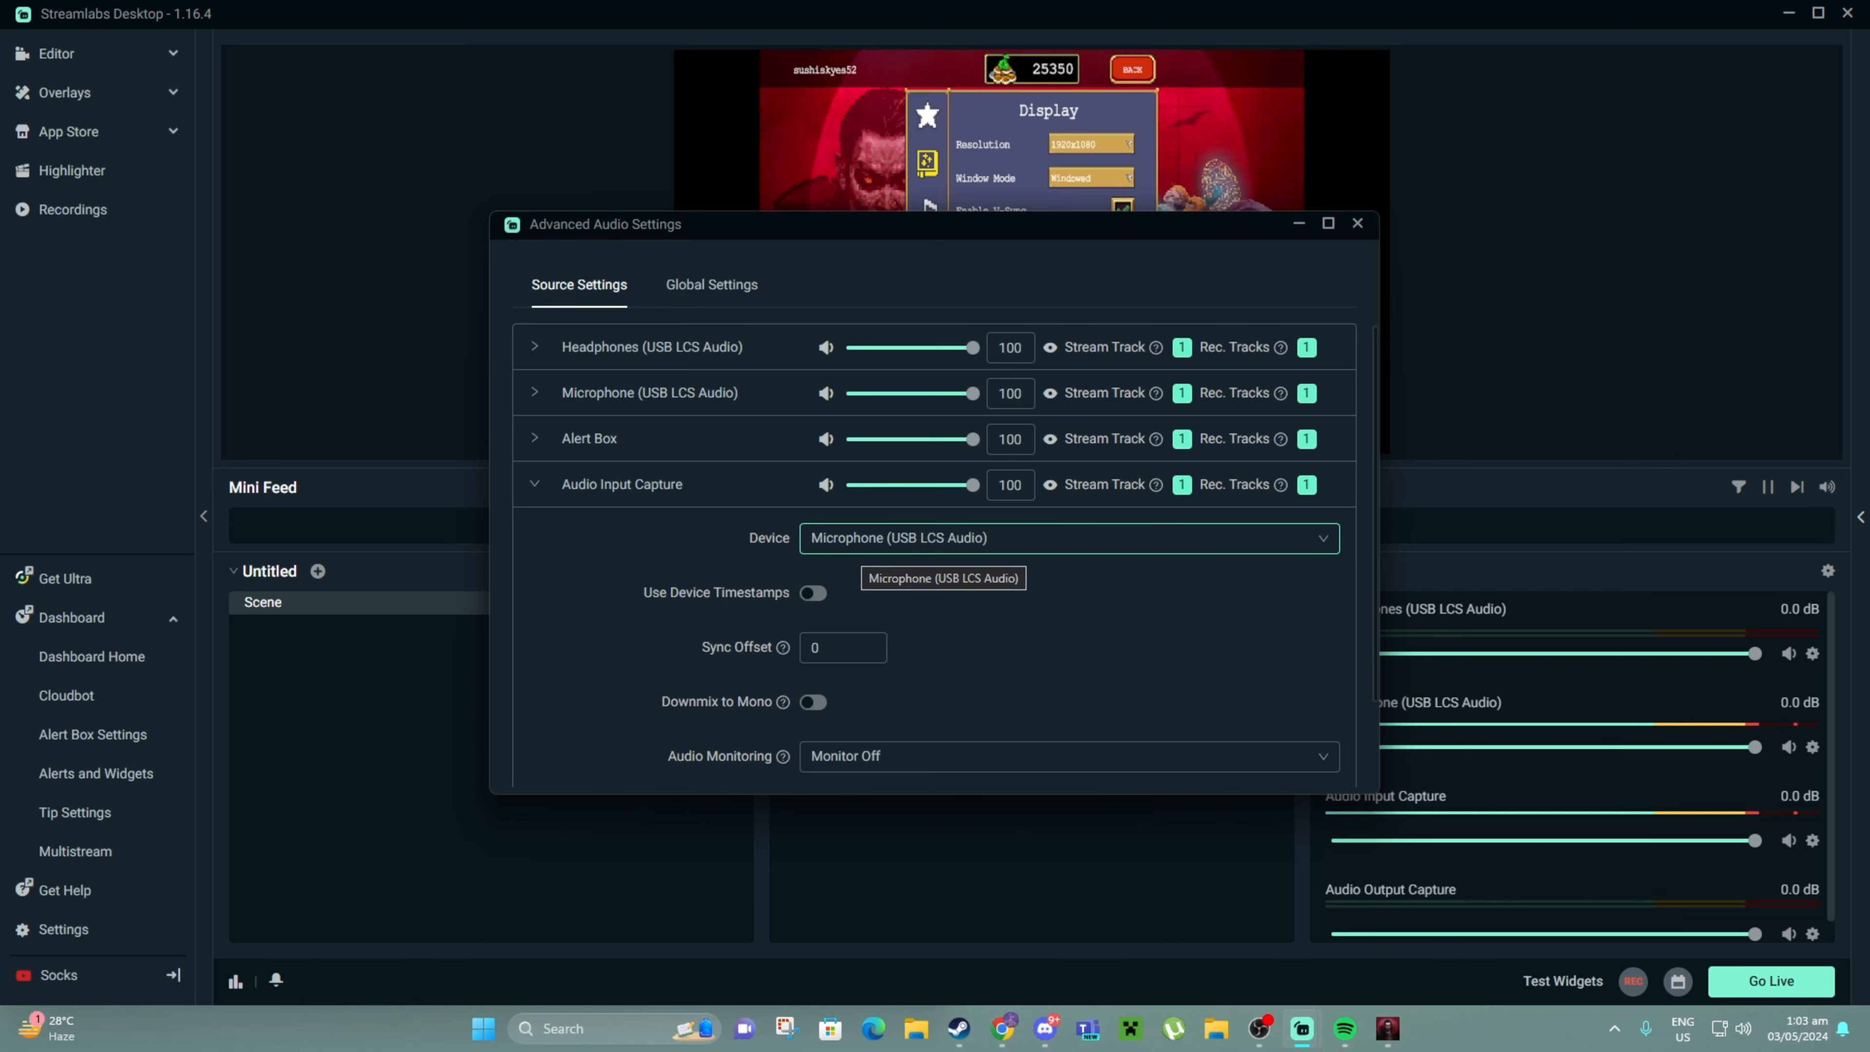
left_click(884, 538)
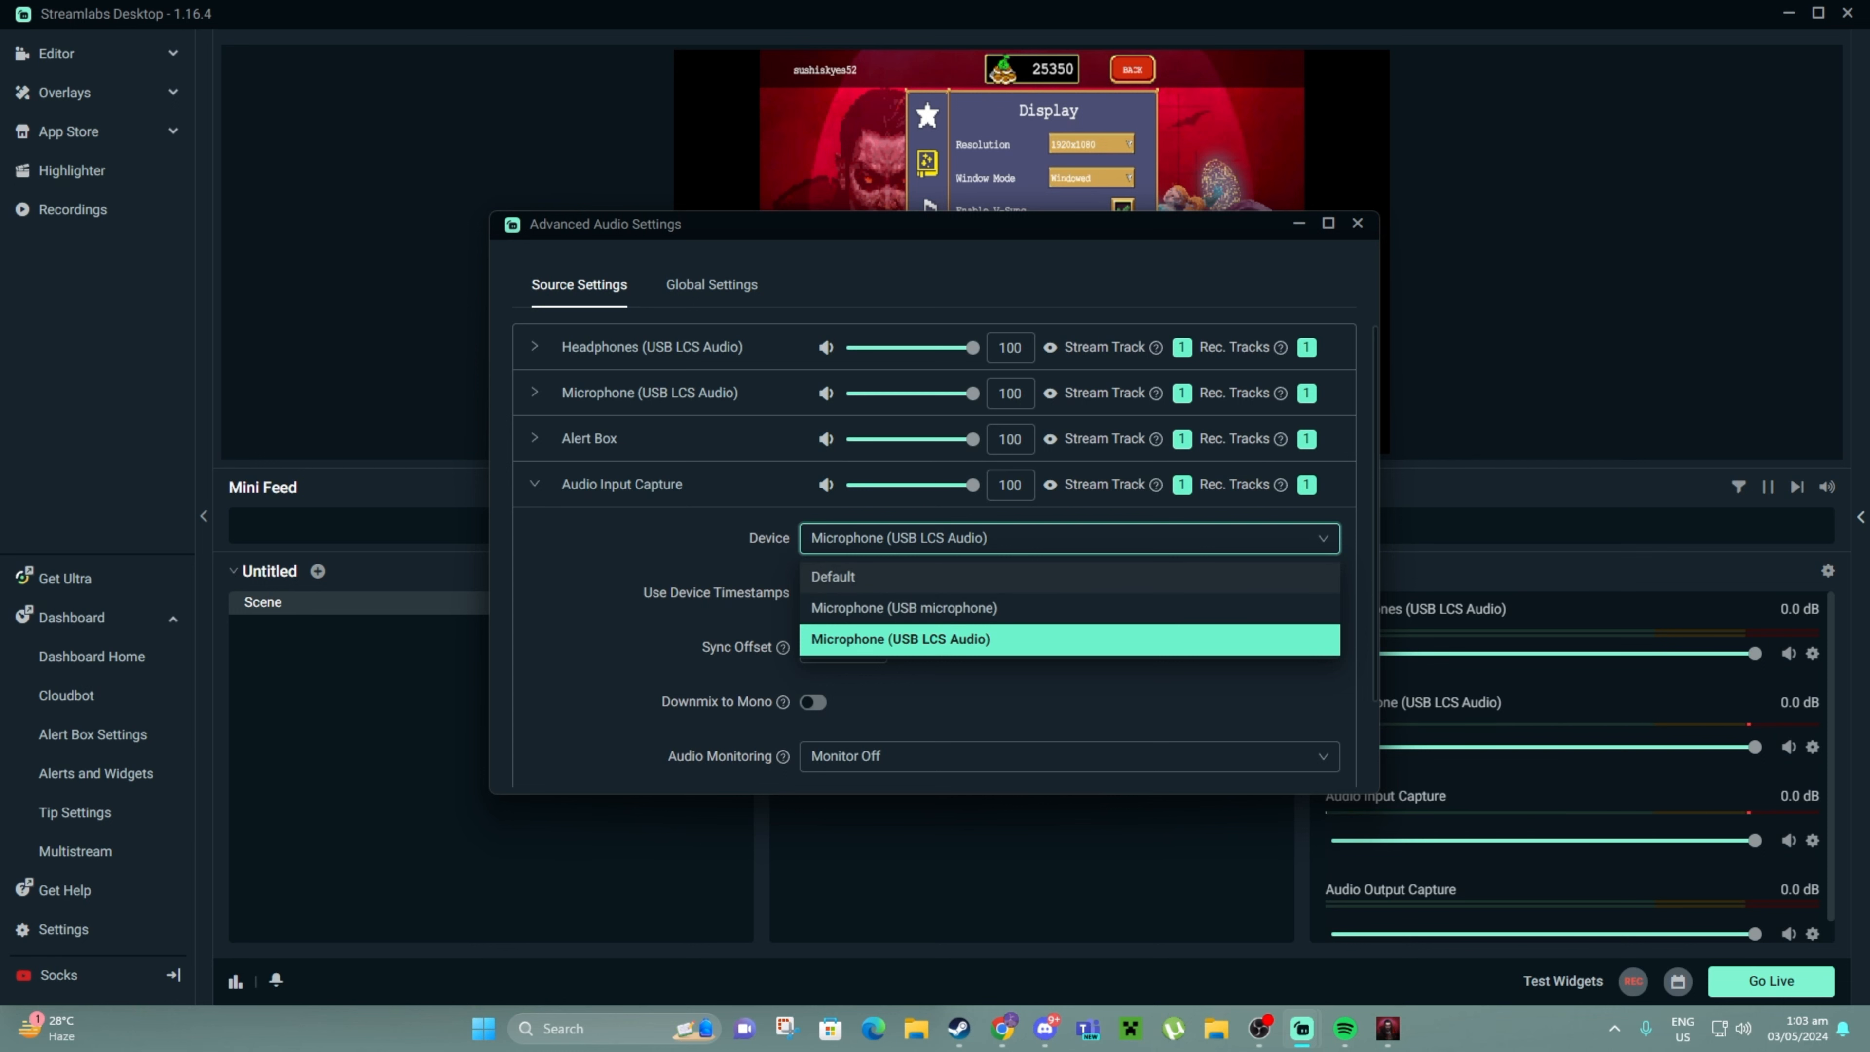
left_click(625, 574)
left_click(535, 484)
left_click(535, 530)
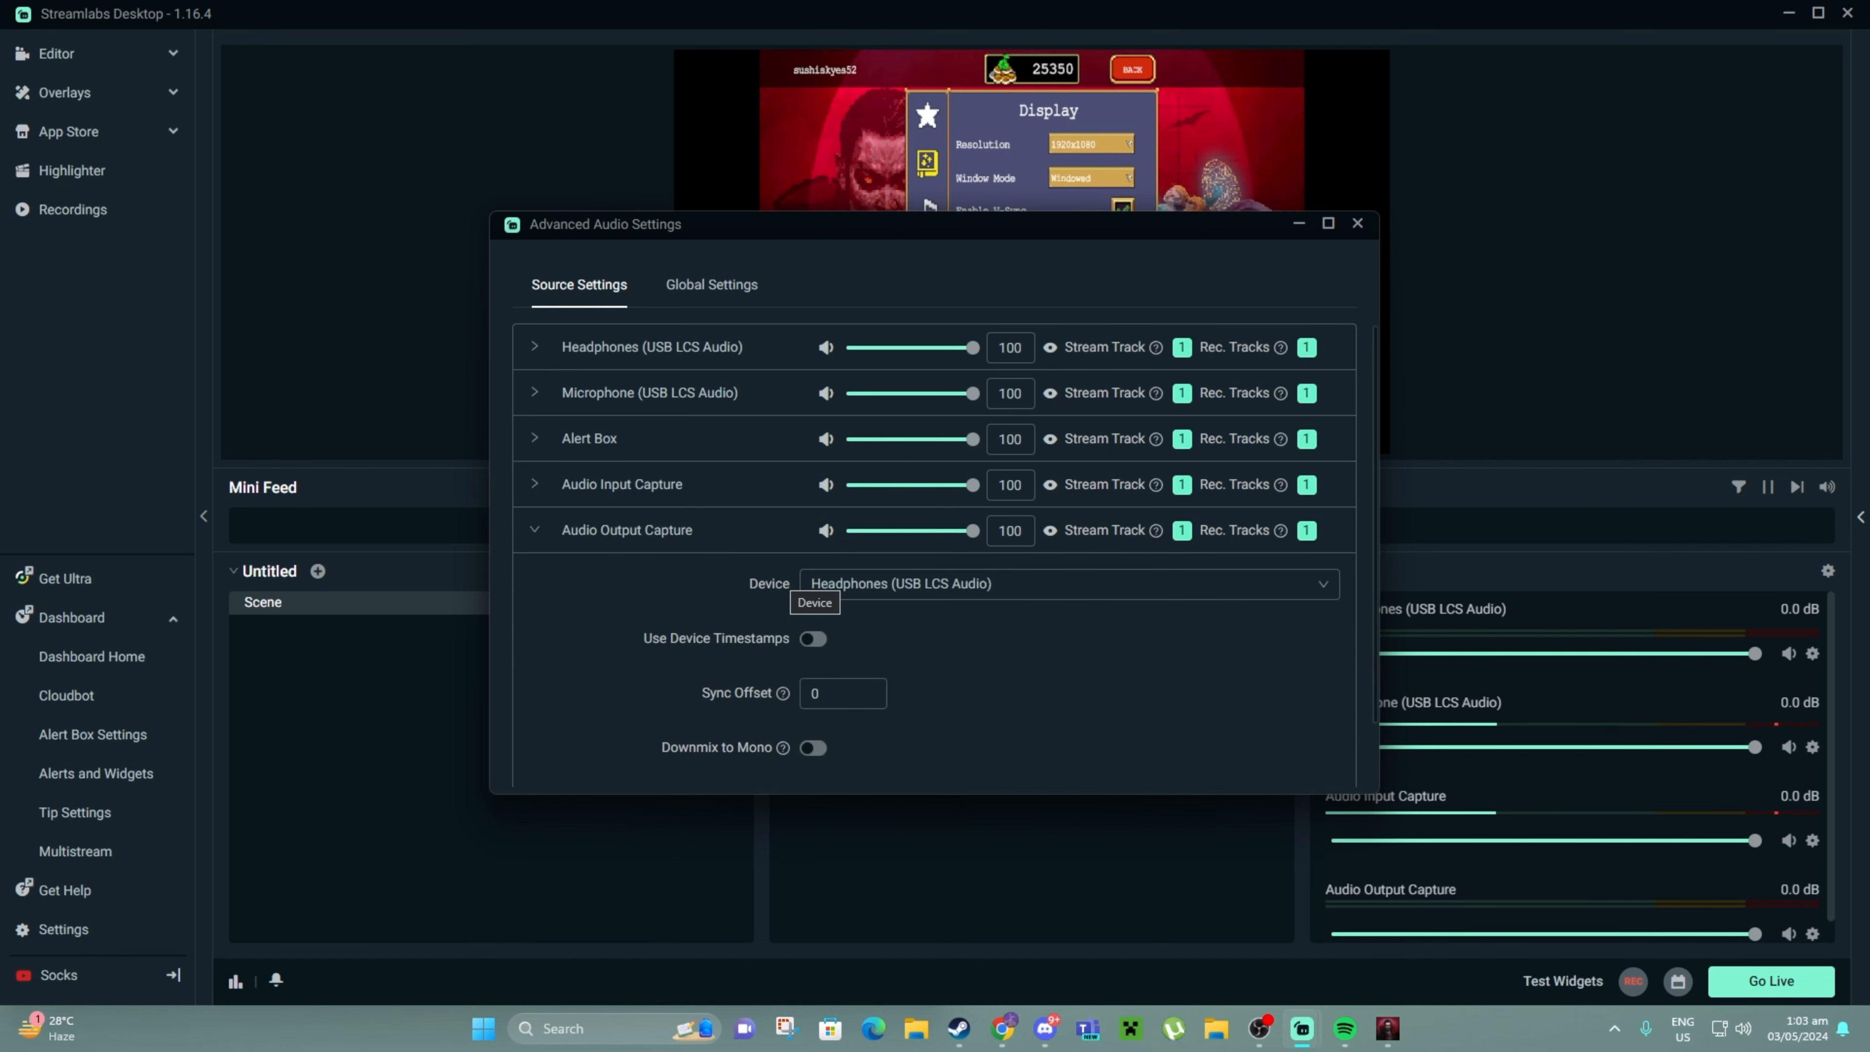
left_click(814, 586)
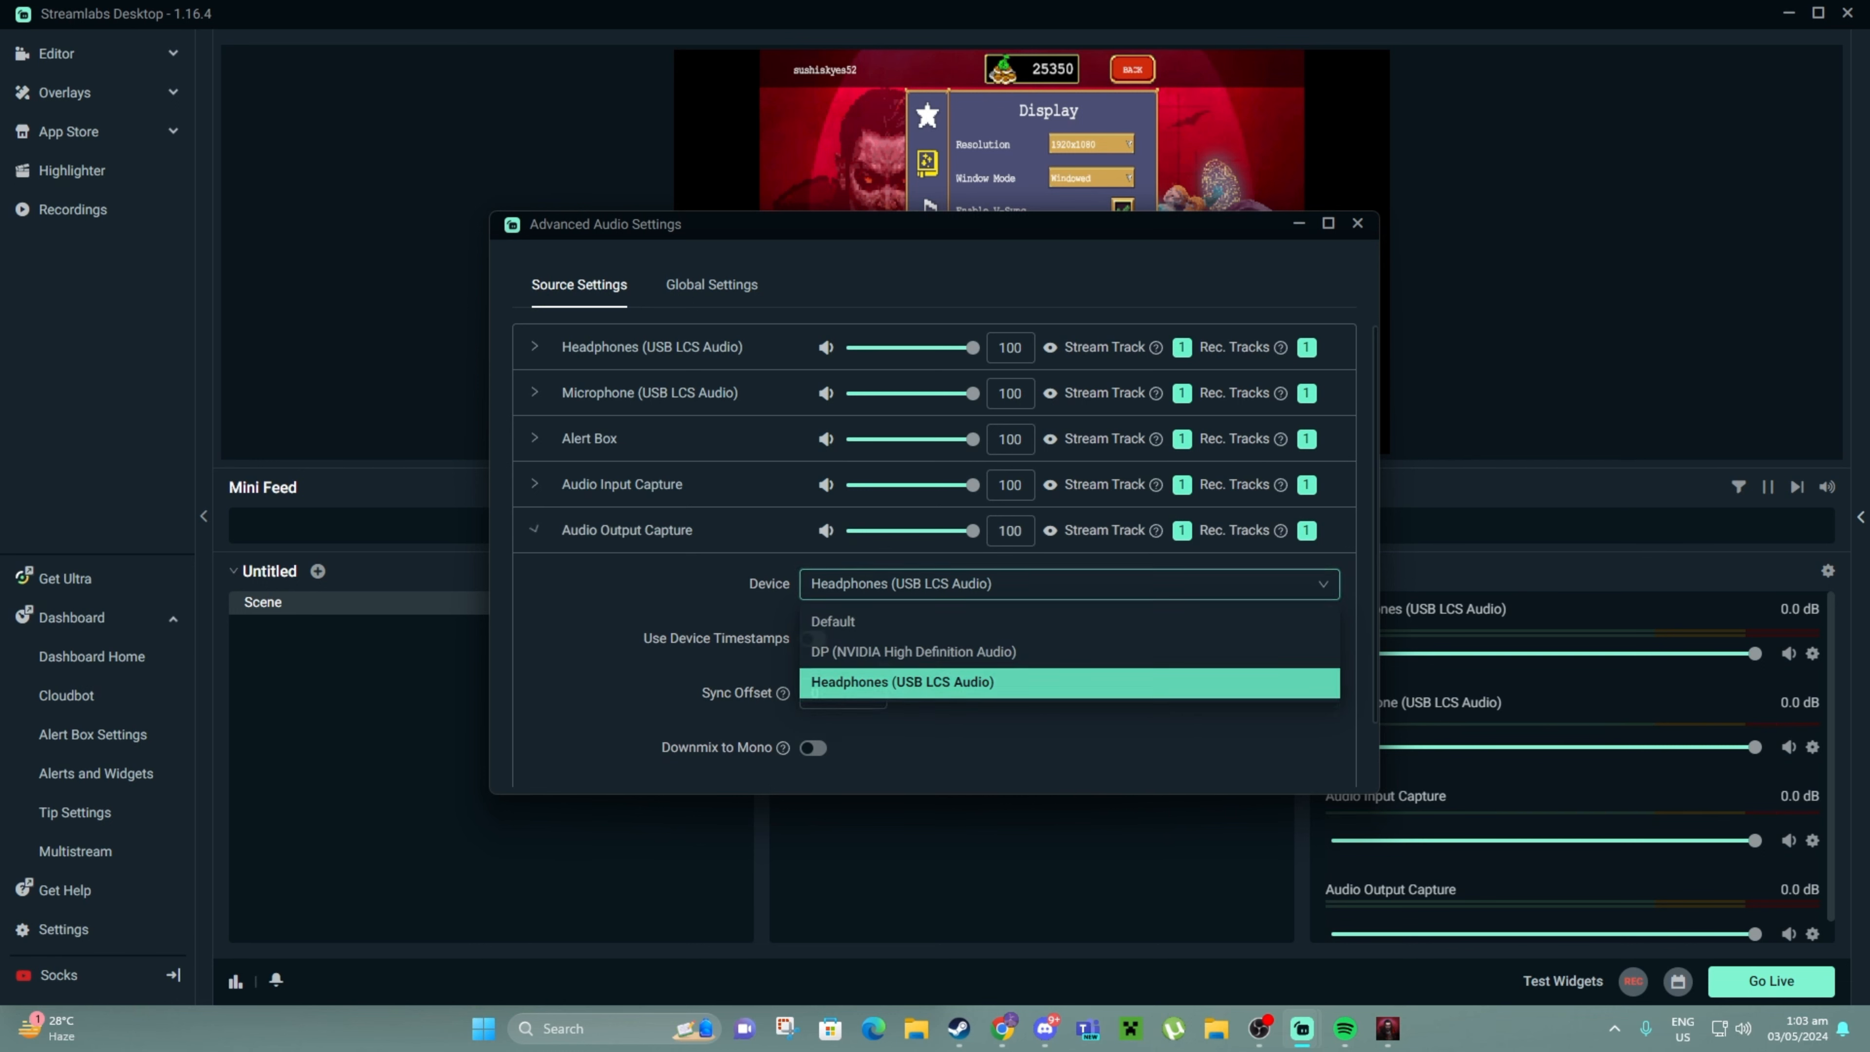
left_click(535, 530)
left_click(1357, 223)
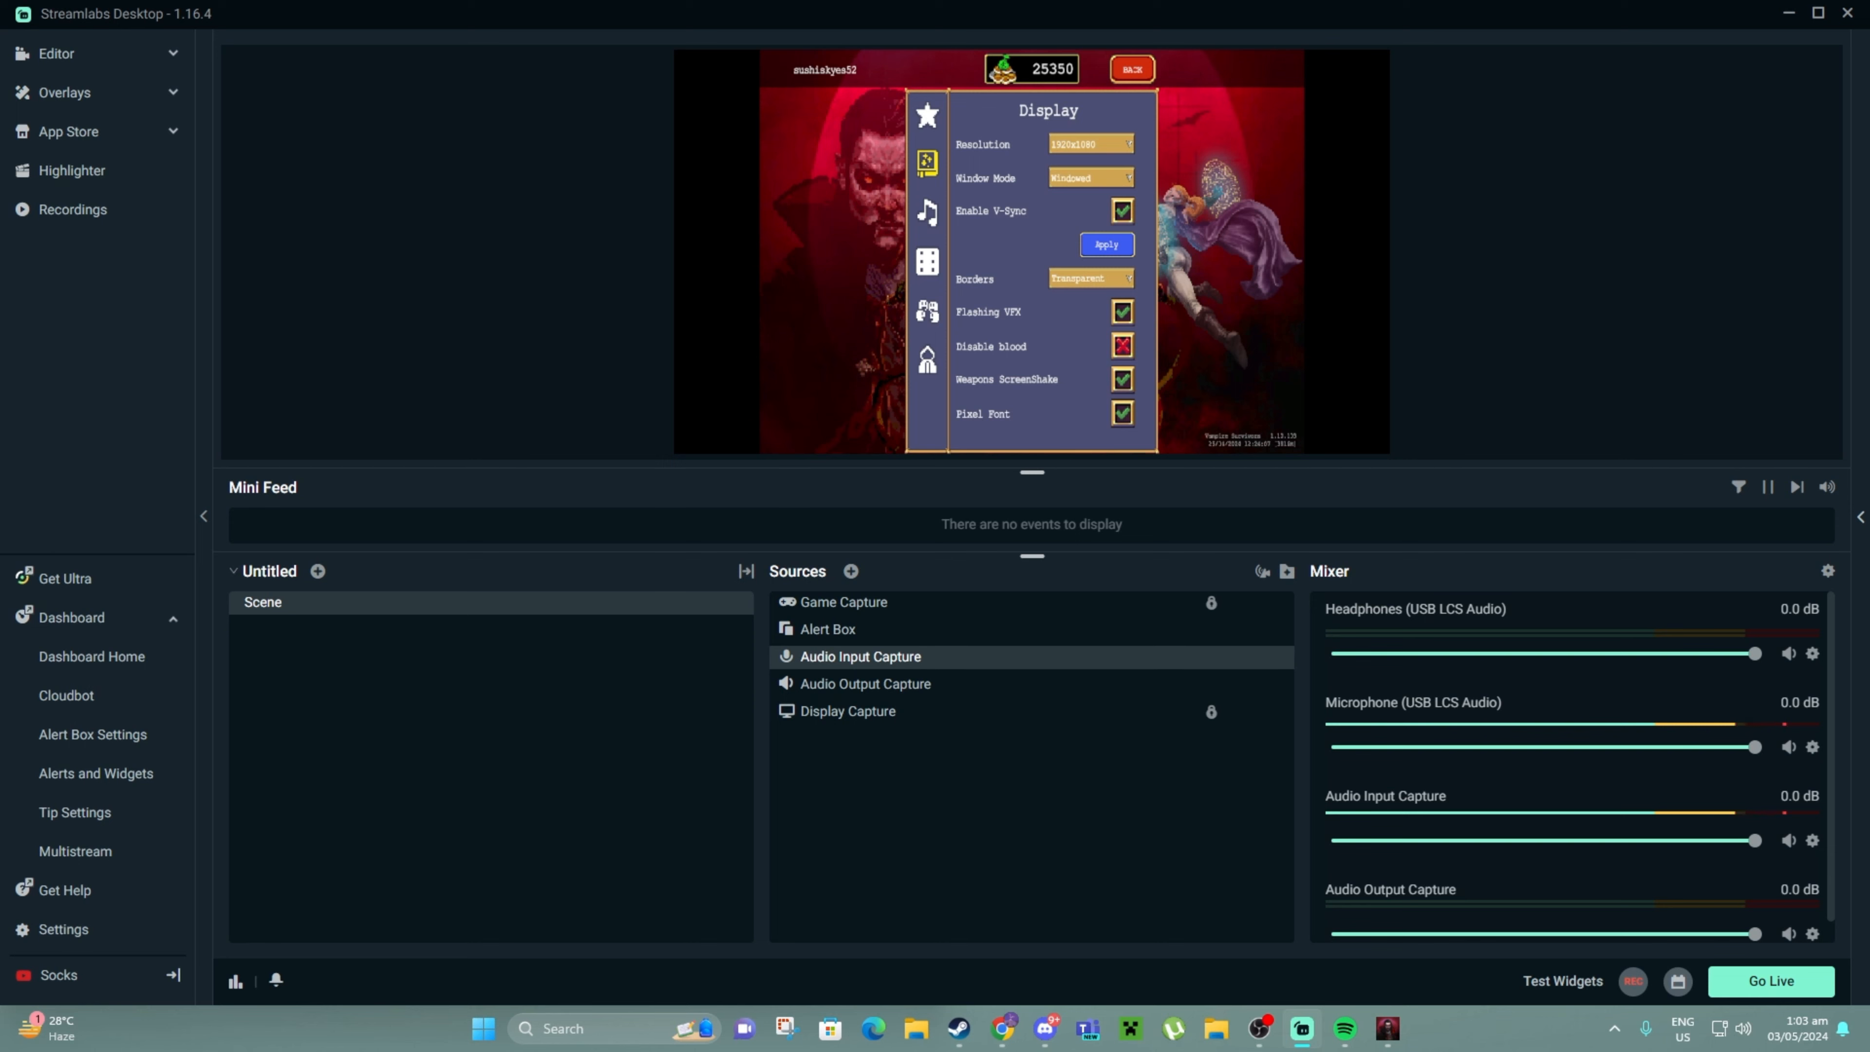
Bring the Kick window in Chrome to the front and open the profile avatar menu
left_click(1003, 1028)
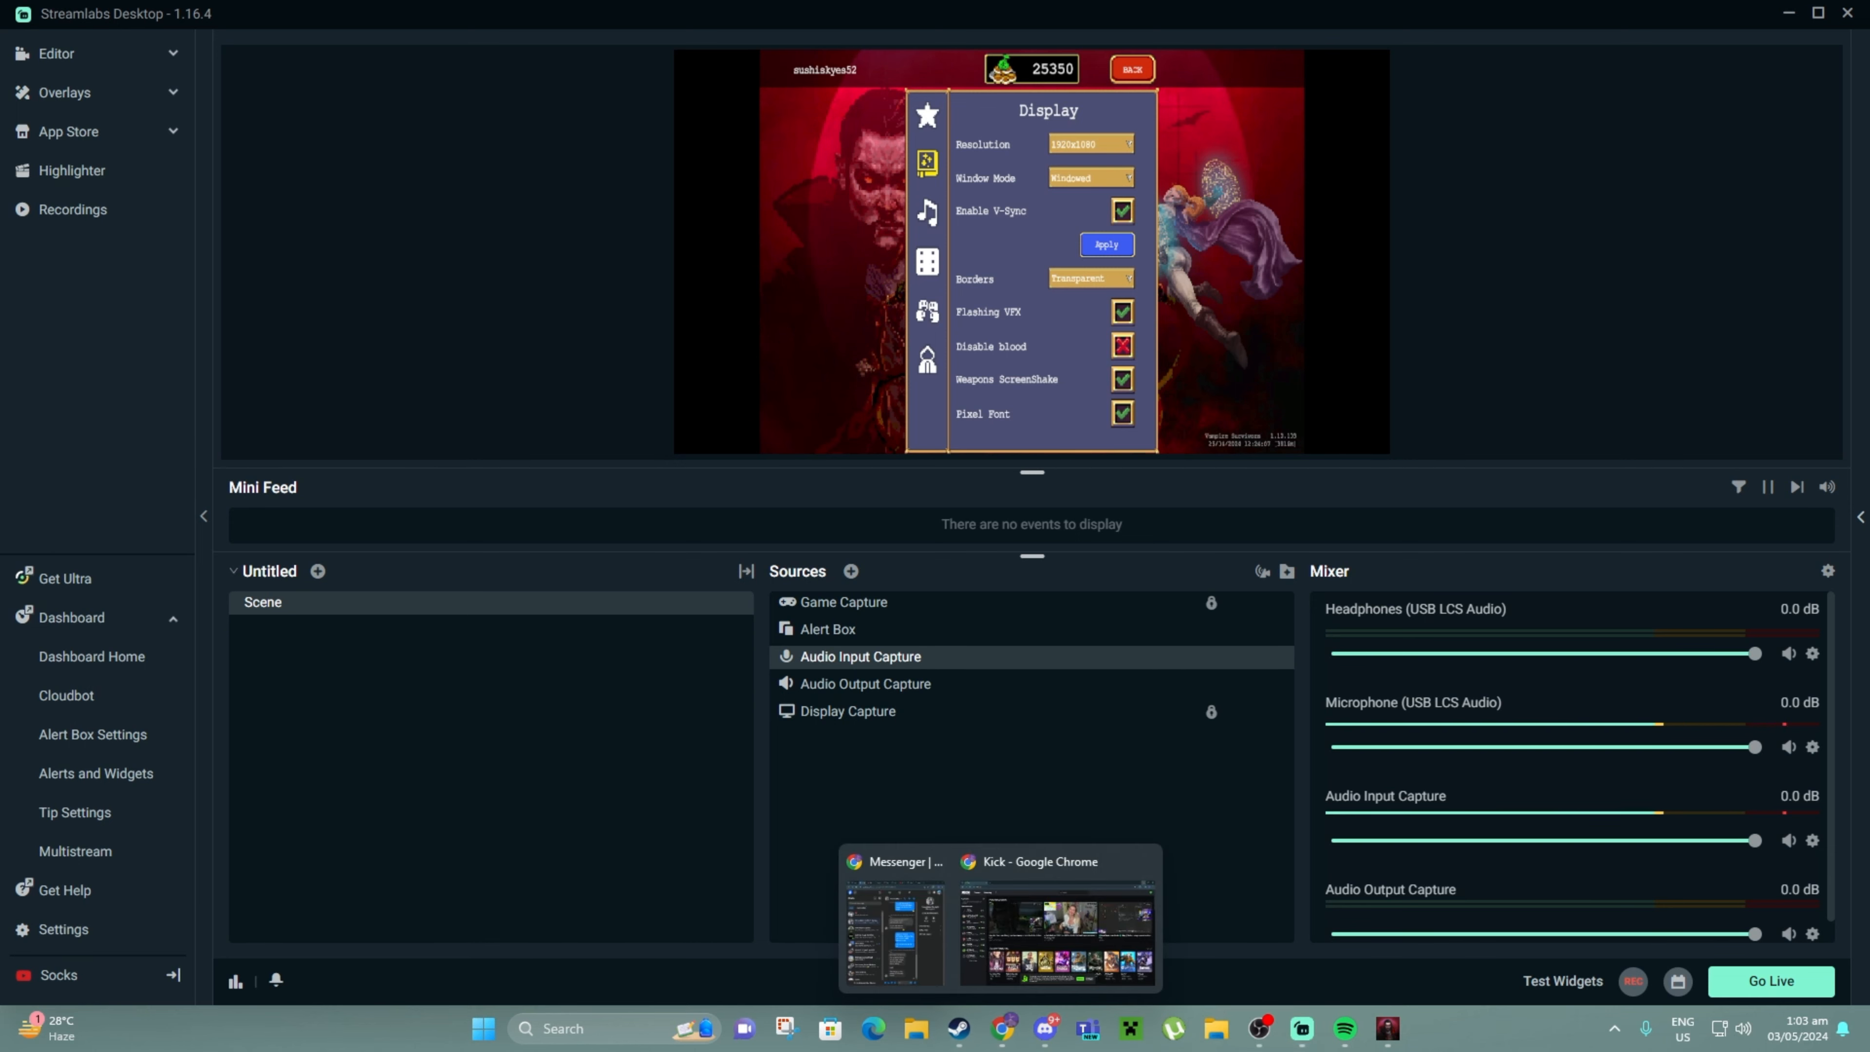
left_click(1082, 928)
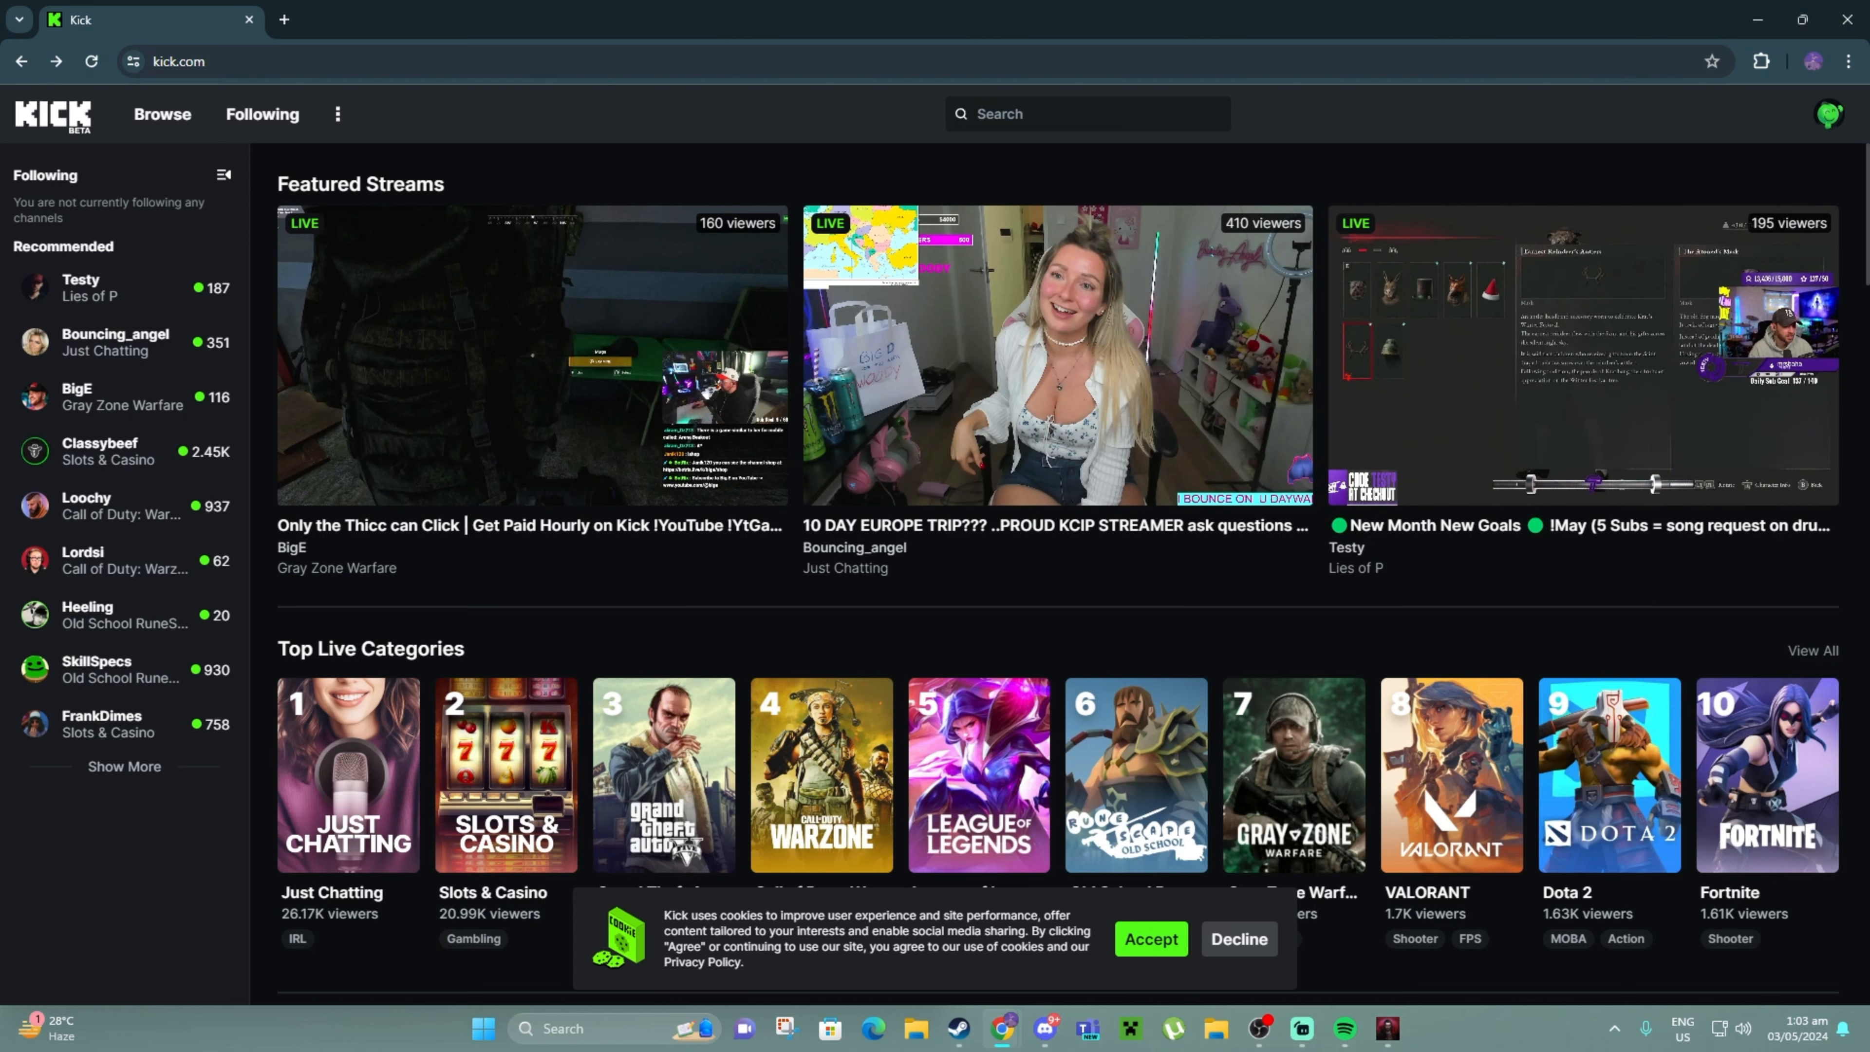
left_click(1828, 114)
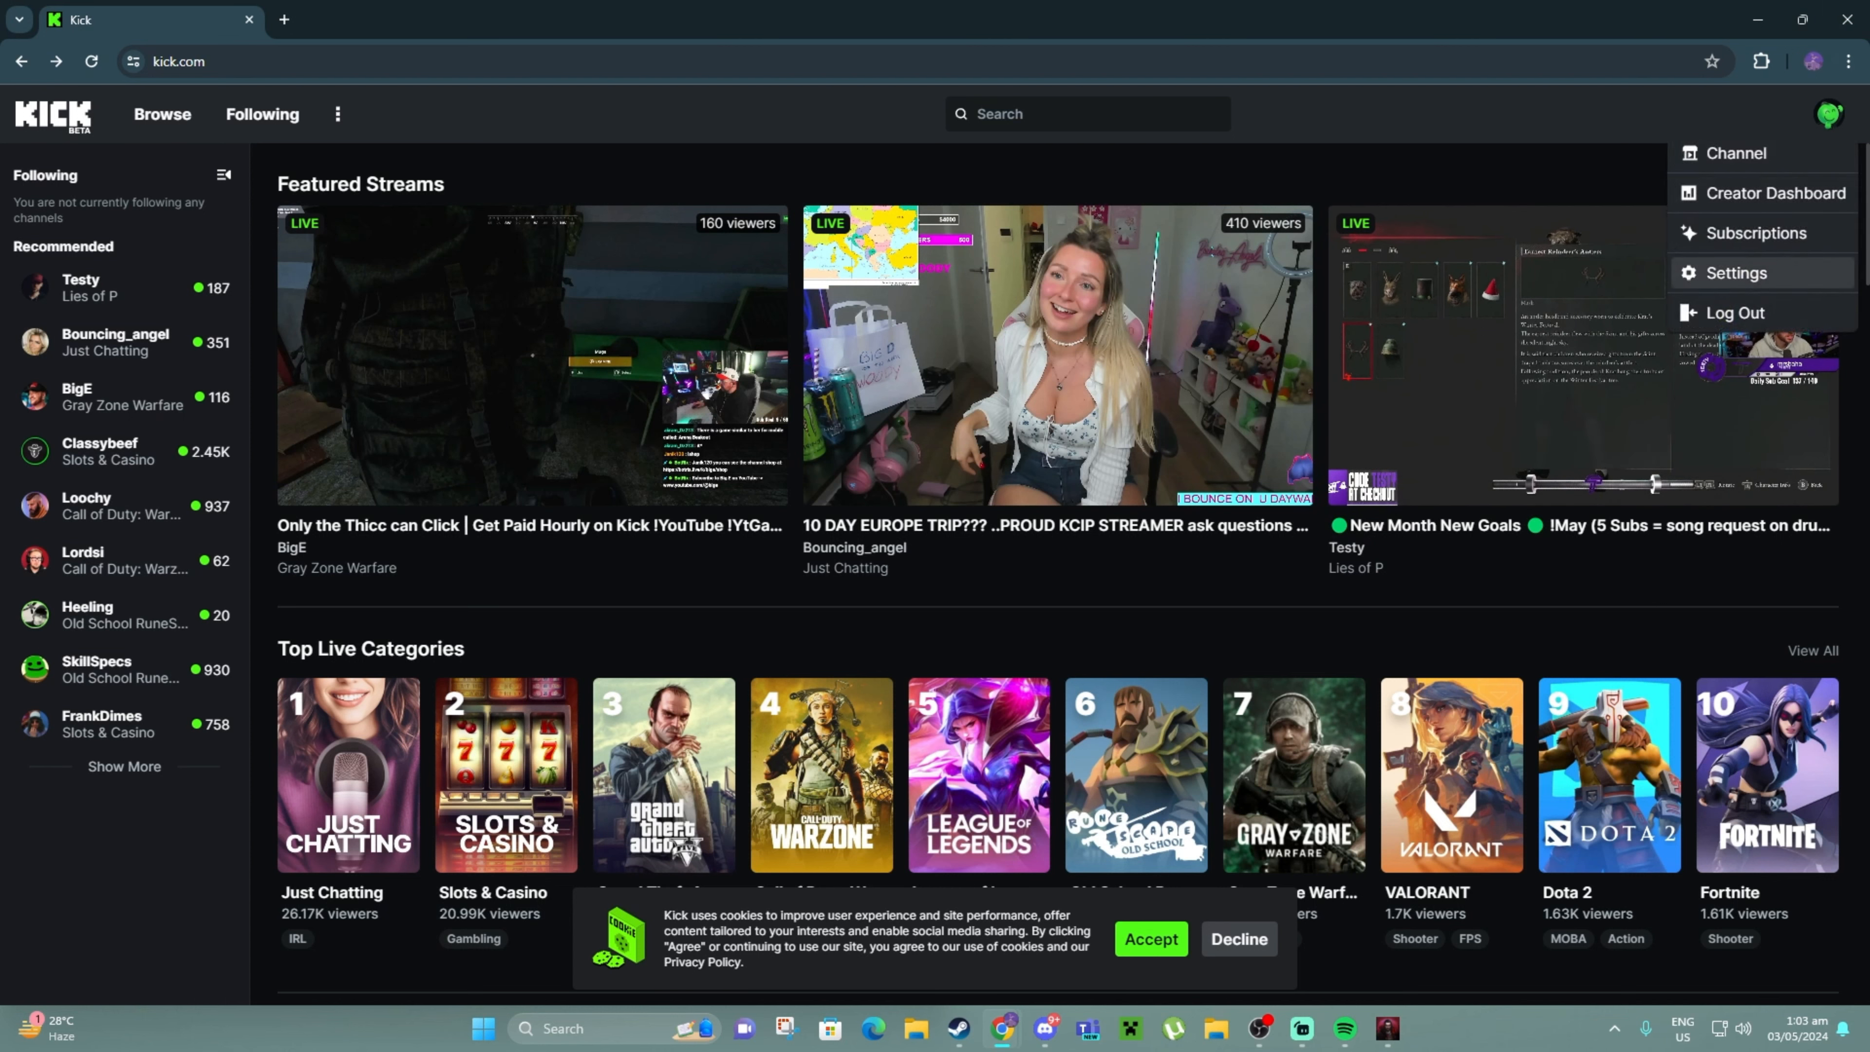
left_click(1738, 273)
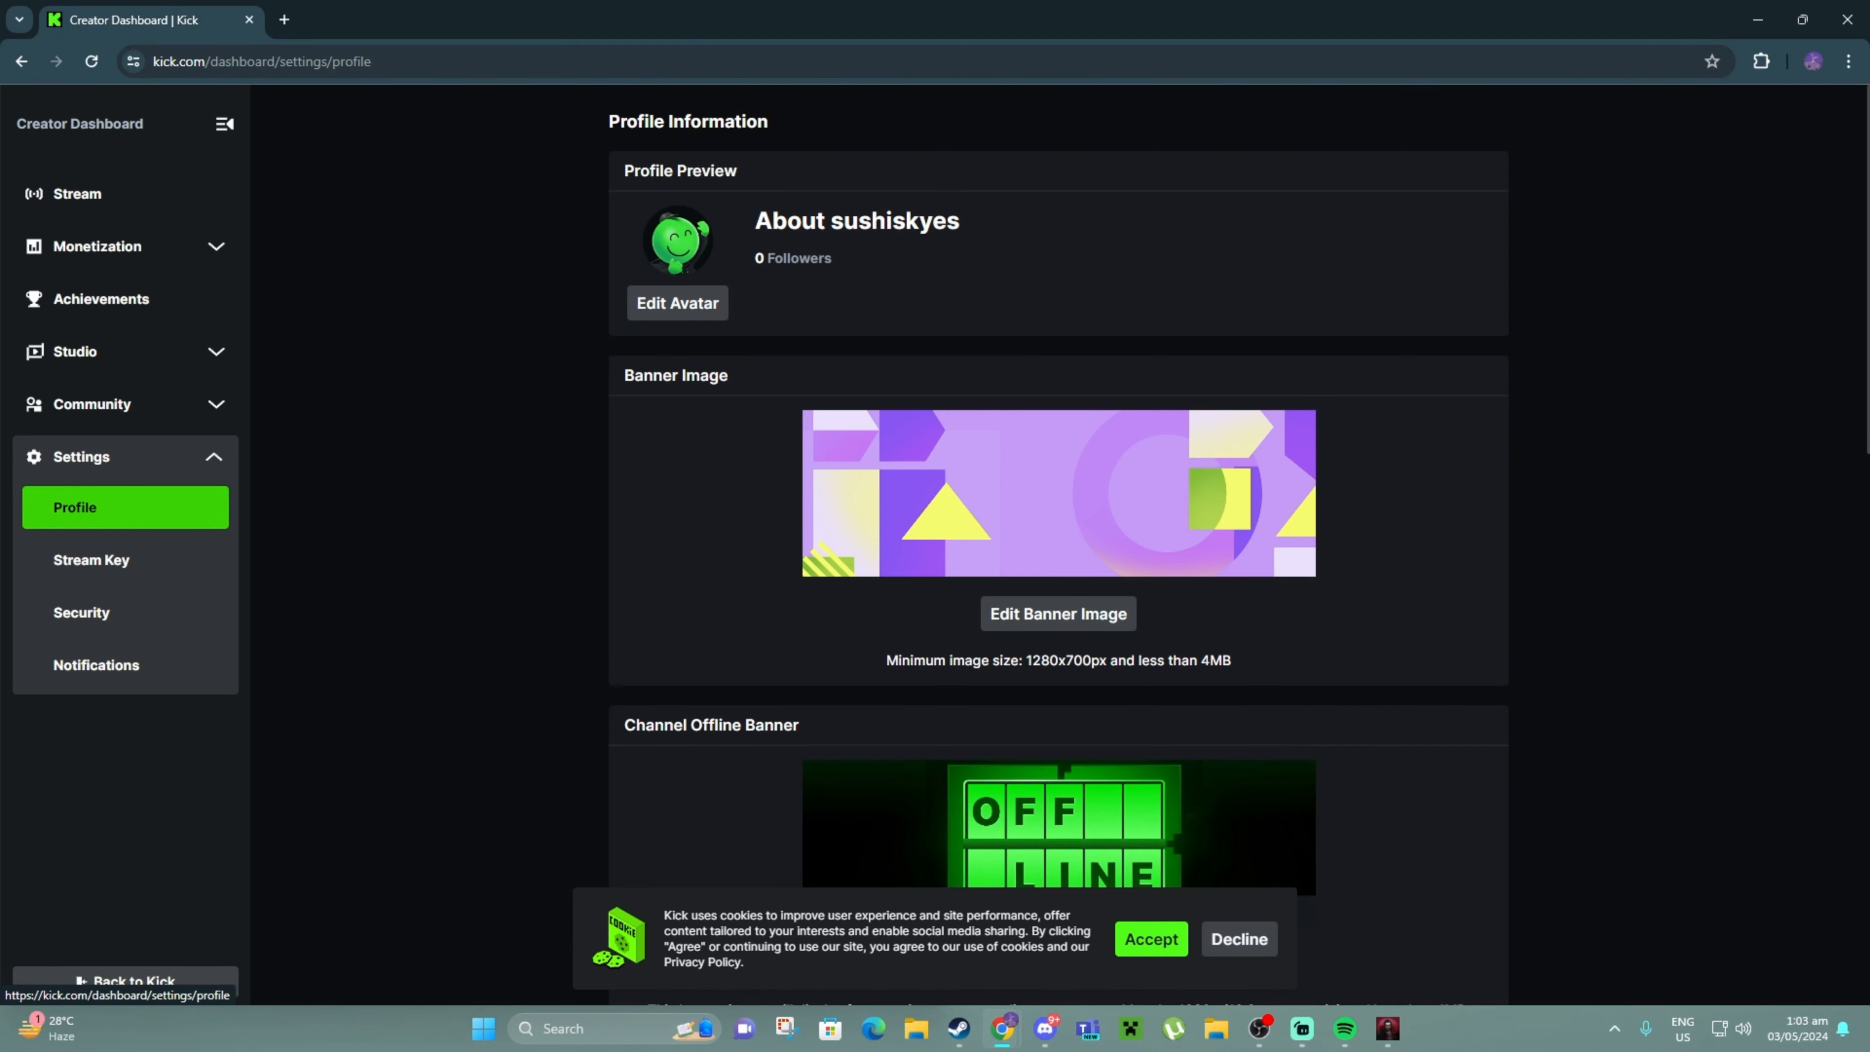
left_click(110, 560)
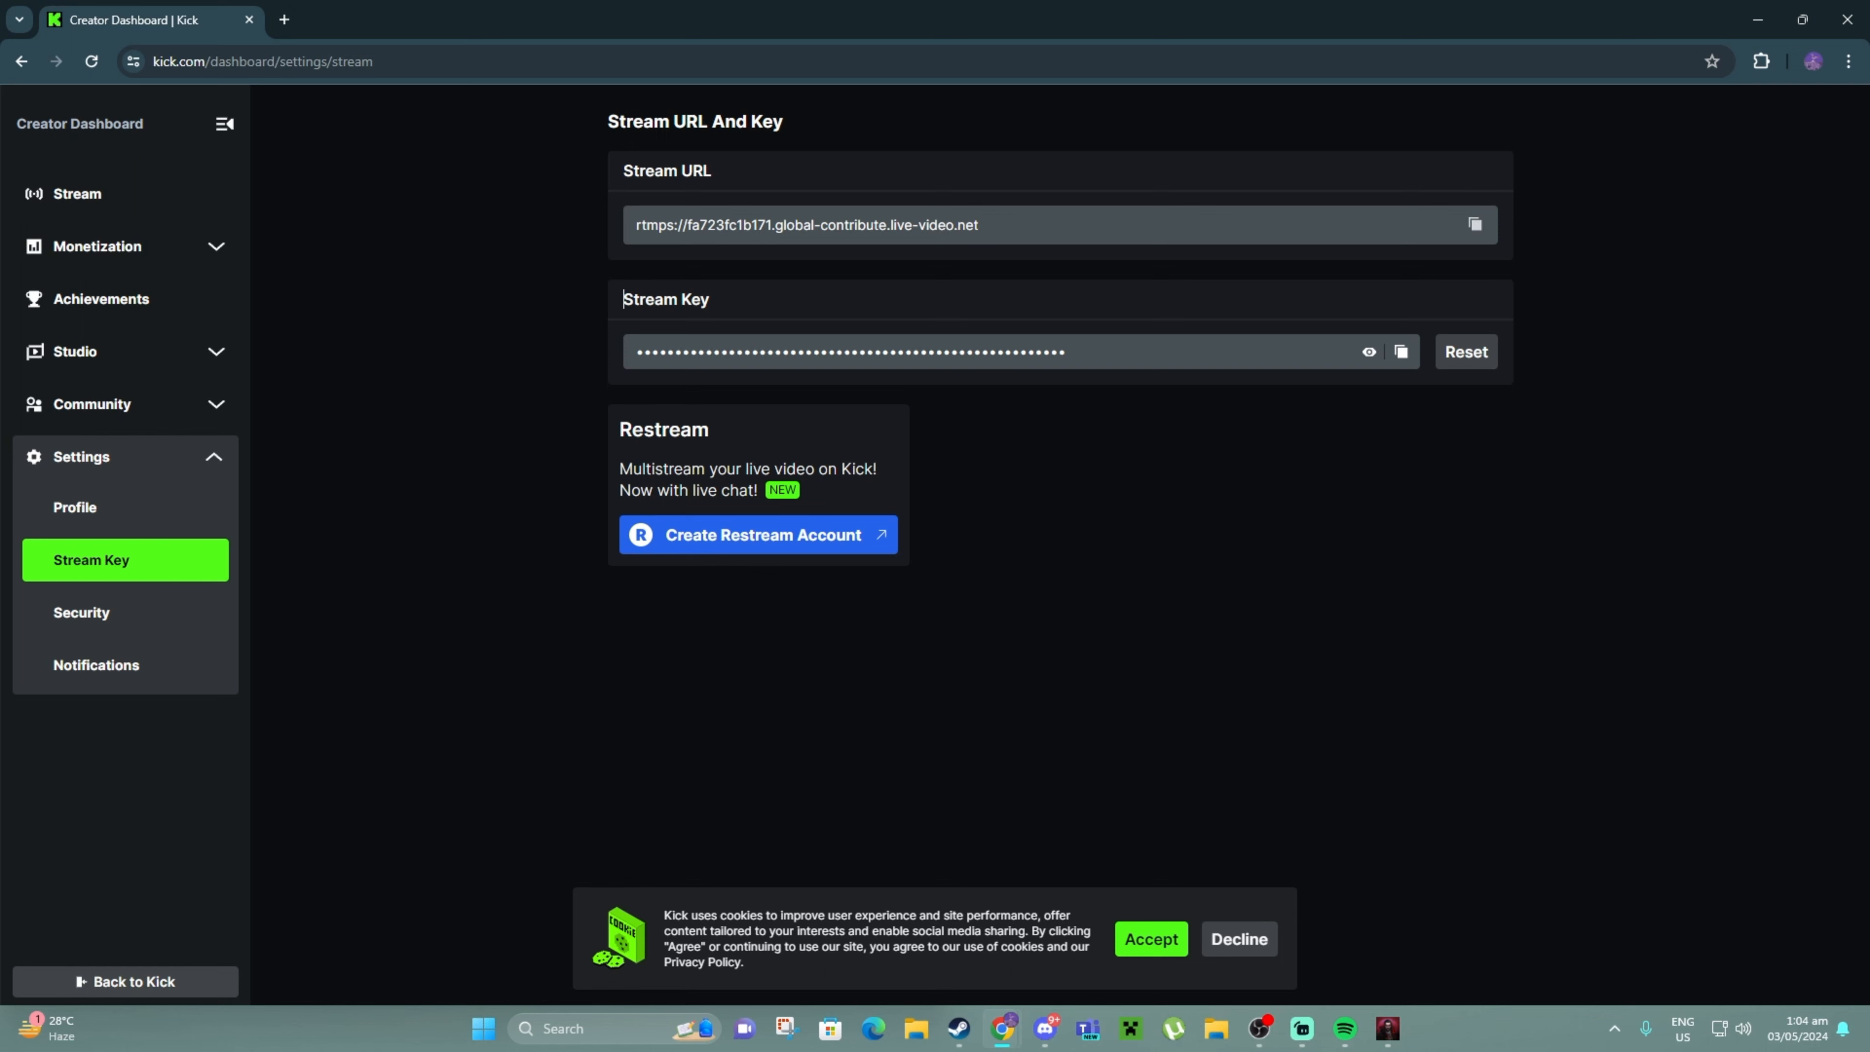
Switch to Streamlabs and open the Stream page of its Settings
left_click(1302, 1029)
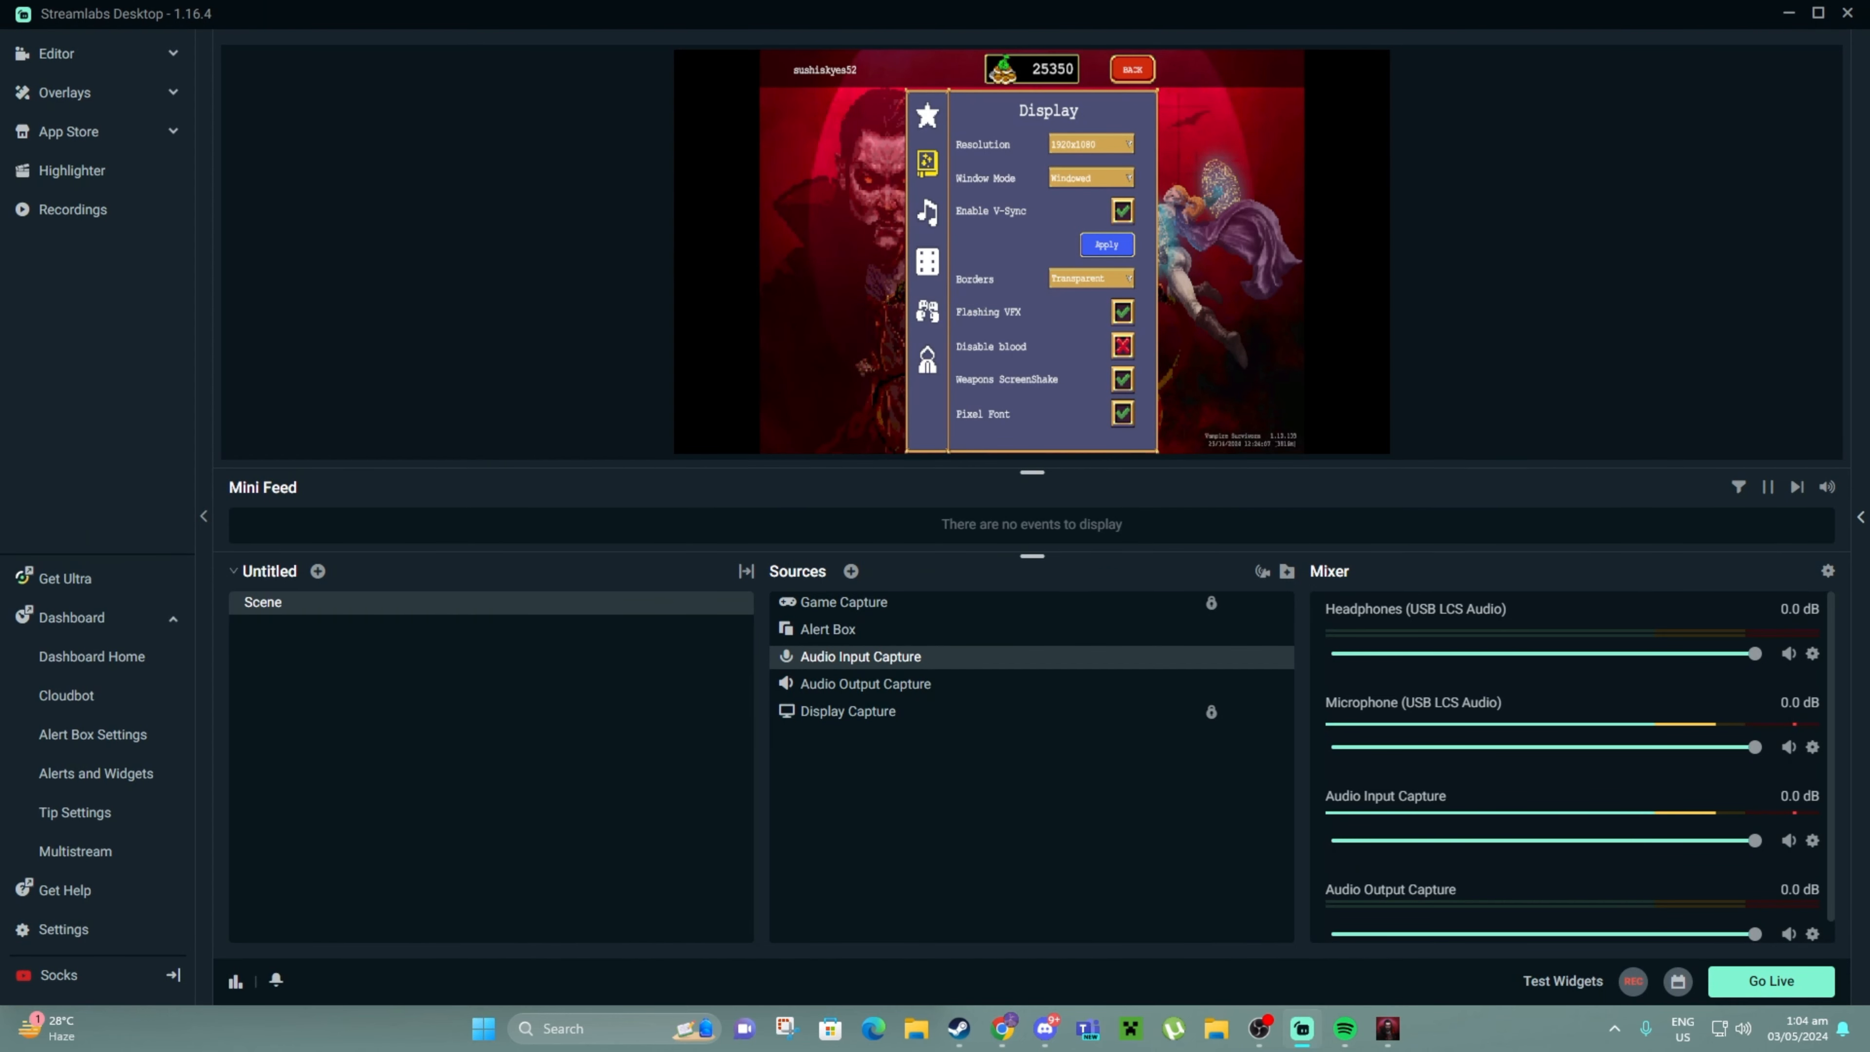
left_click(64, 930)
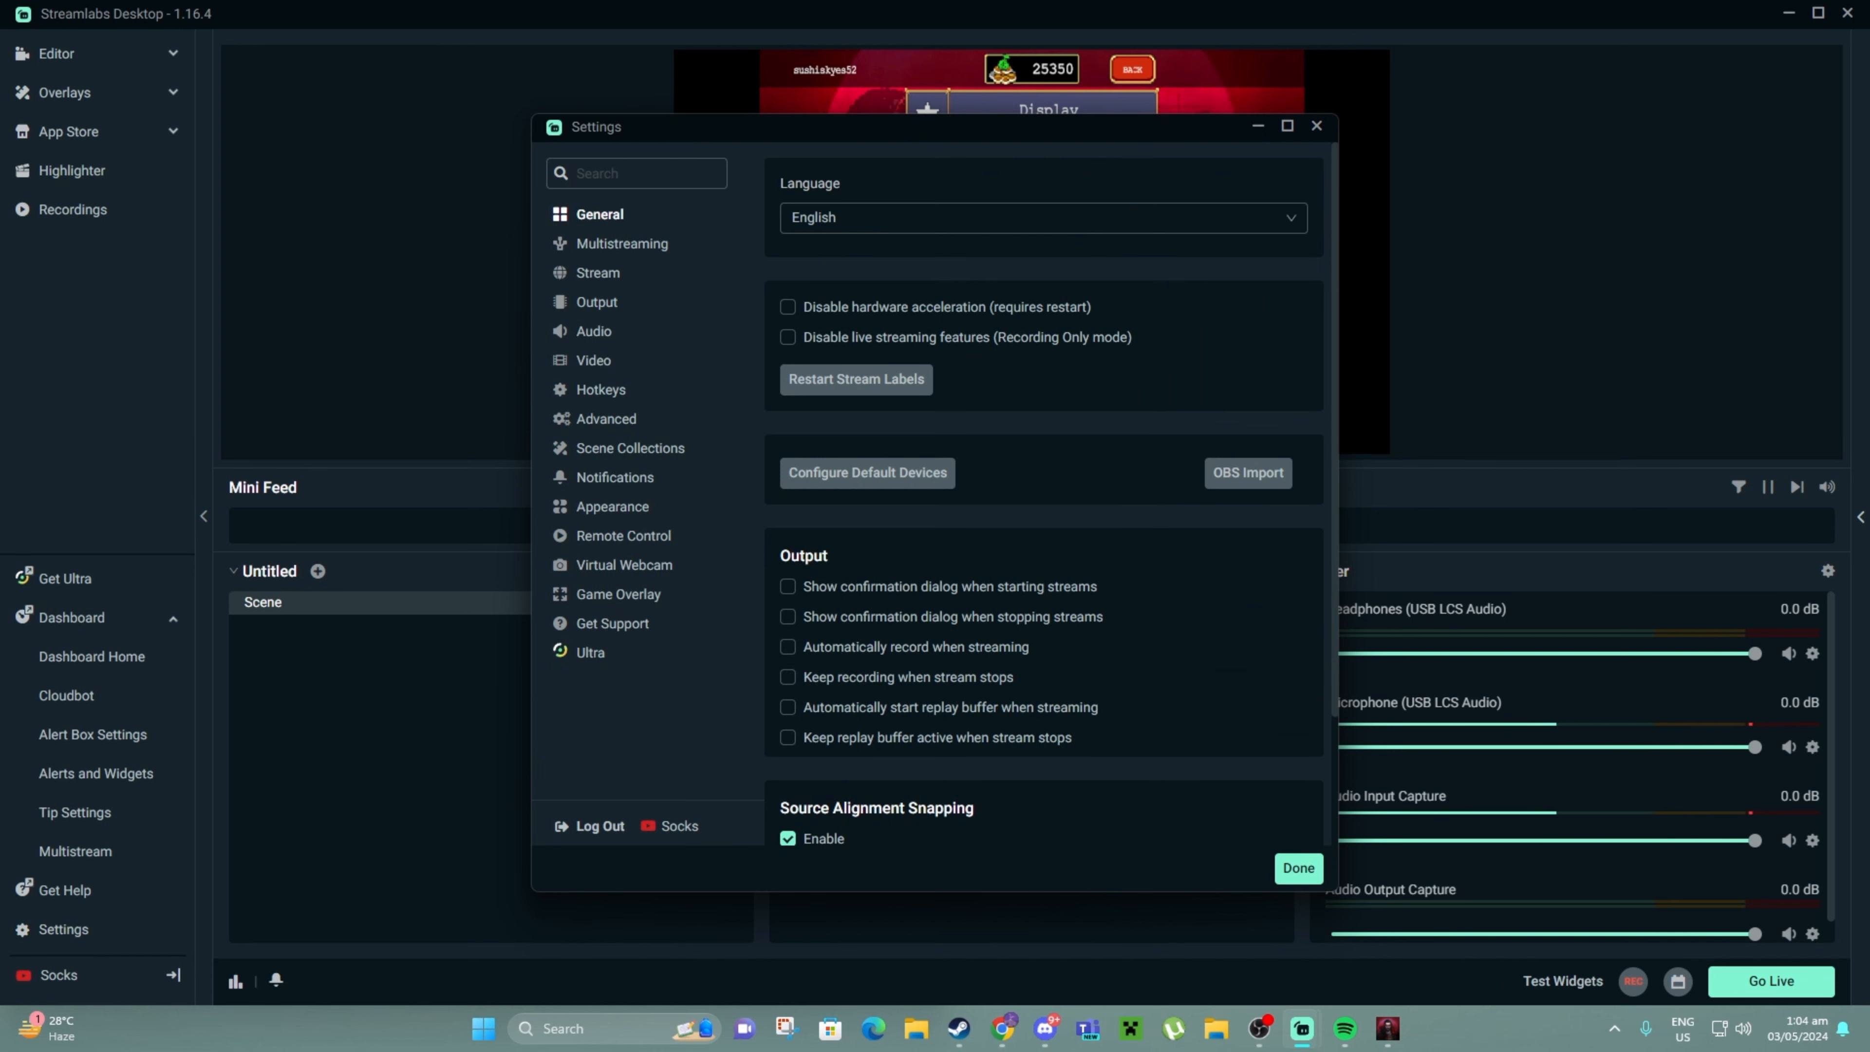
left_click(599, 273)
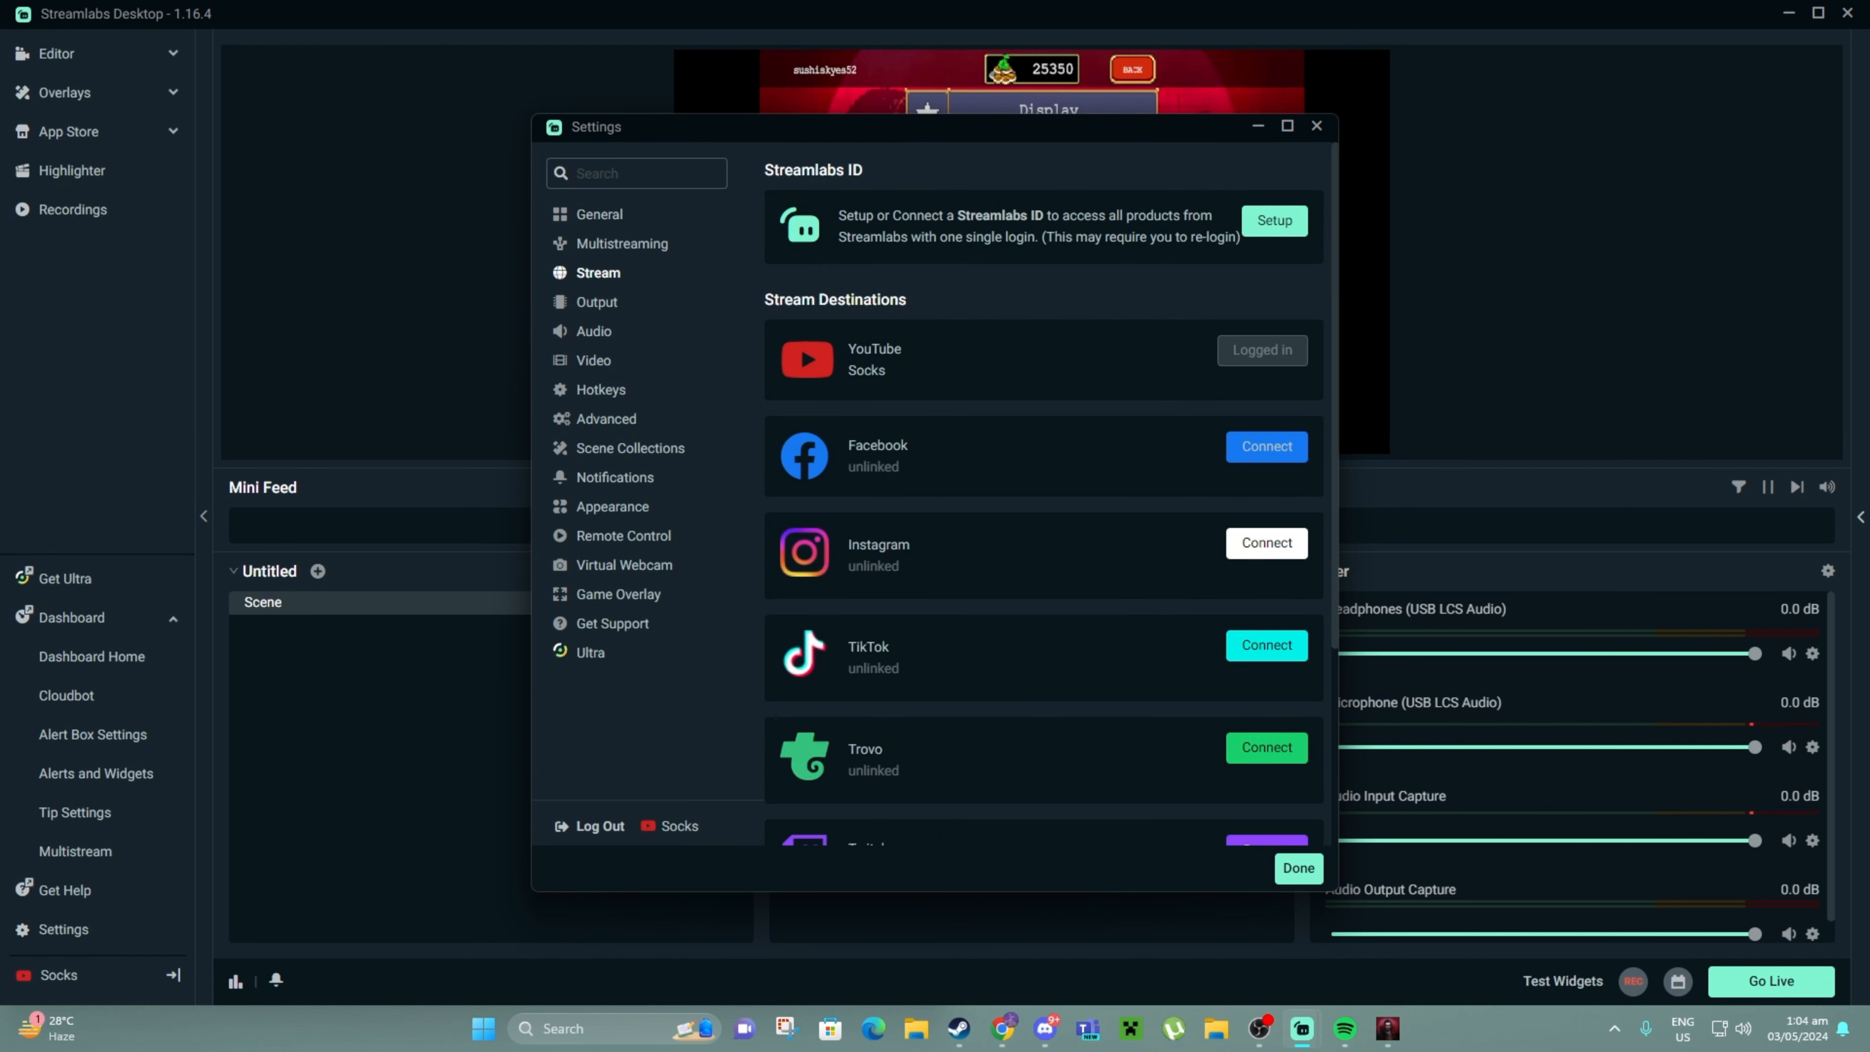
scroll(1043, 516, "down", 4)
scroll(1044, 516, "up", 4)
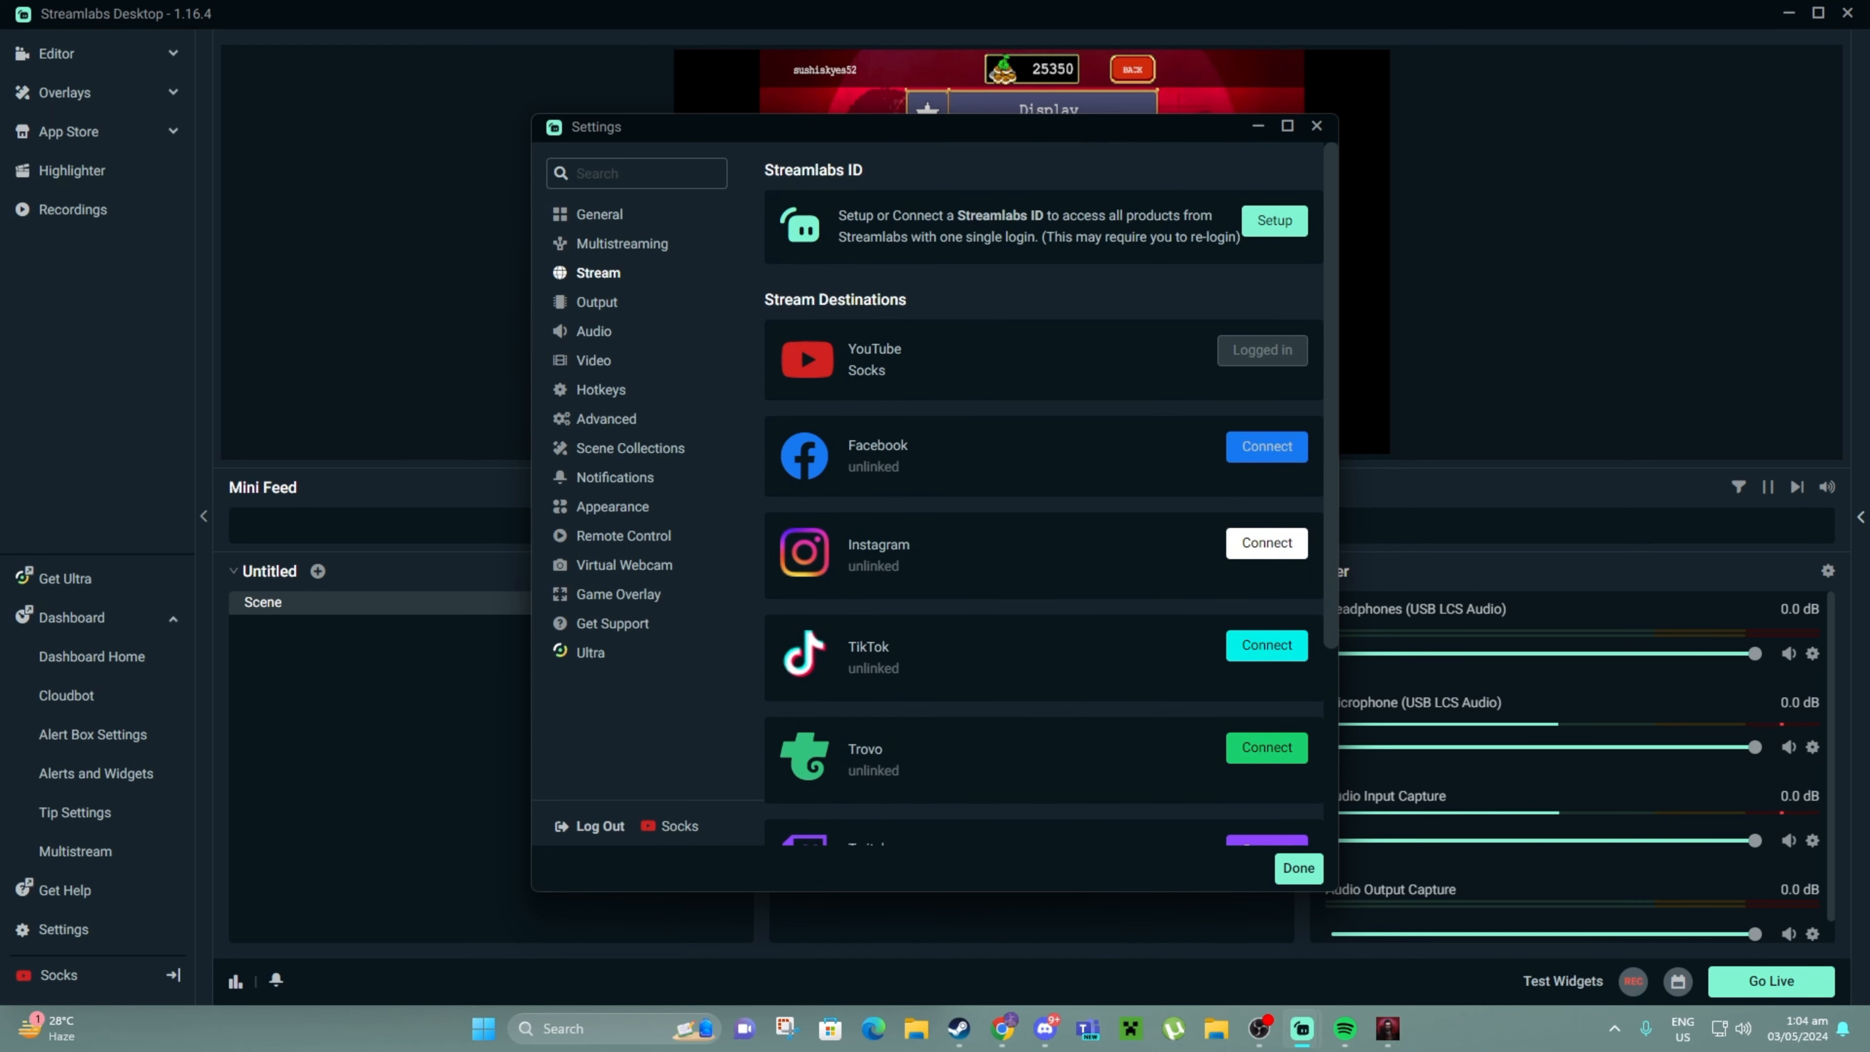
scroll(1043, 516, "down", 4)
scroll(1044, 516, "up", 1)
scroll(1043, 516, "down", 1)
scroll(1043, 516, "up", 2)
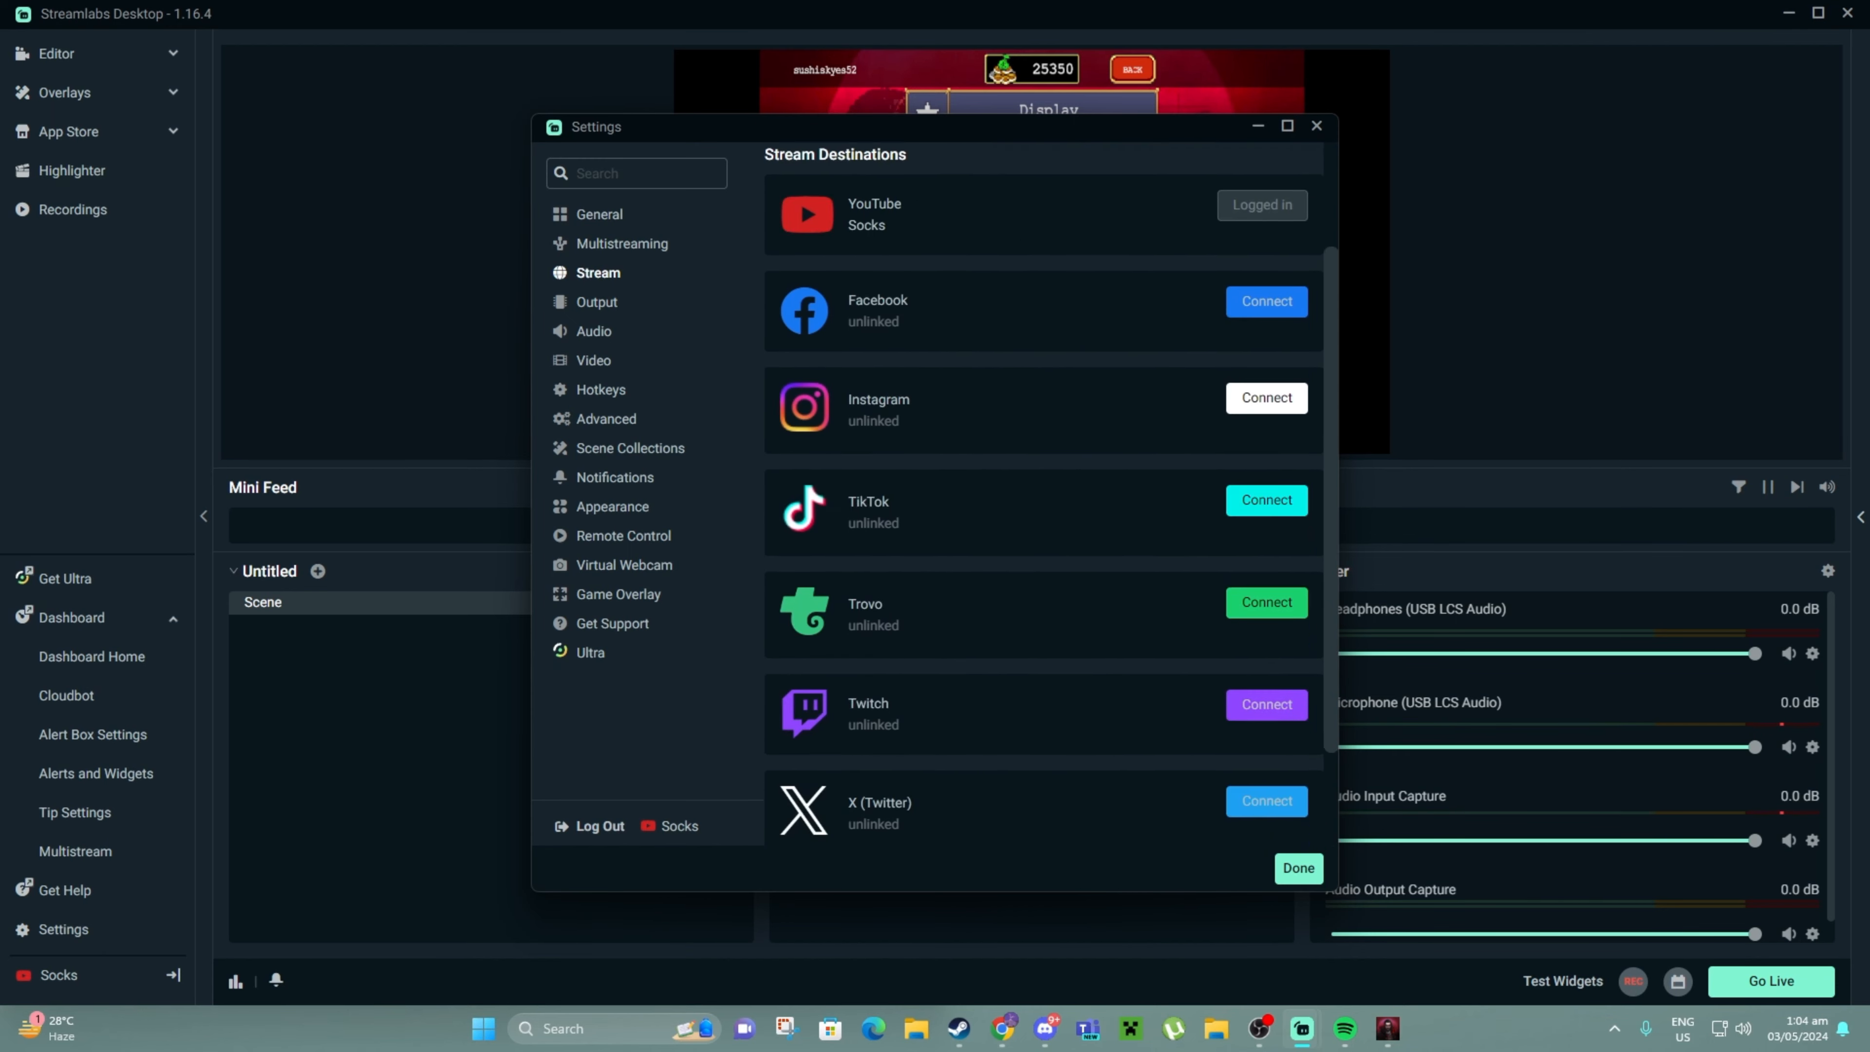
scroll(1043, 516, "down", 3)
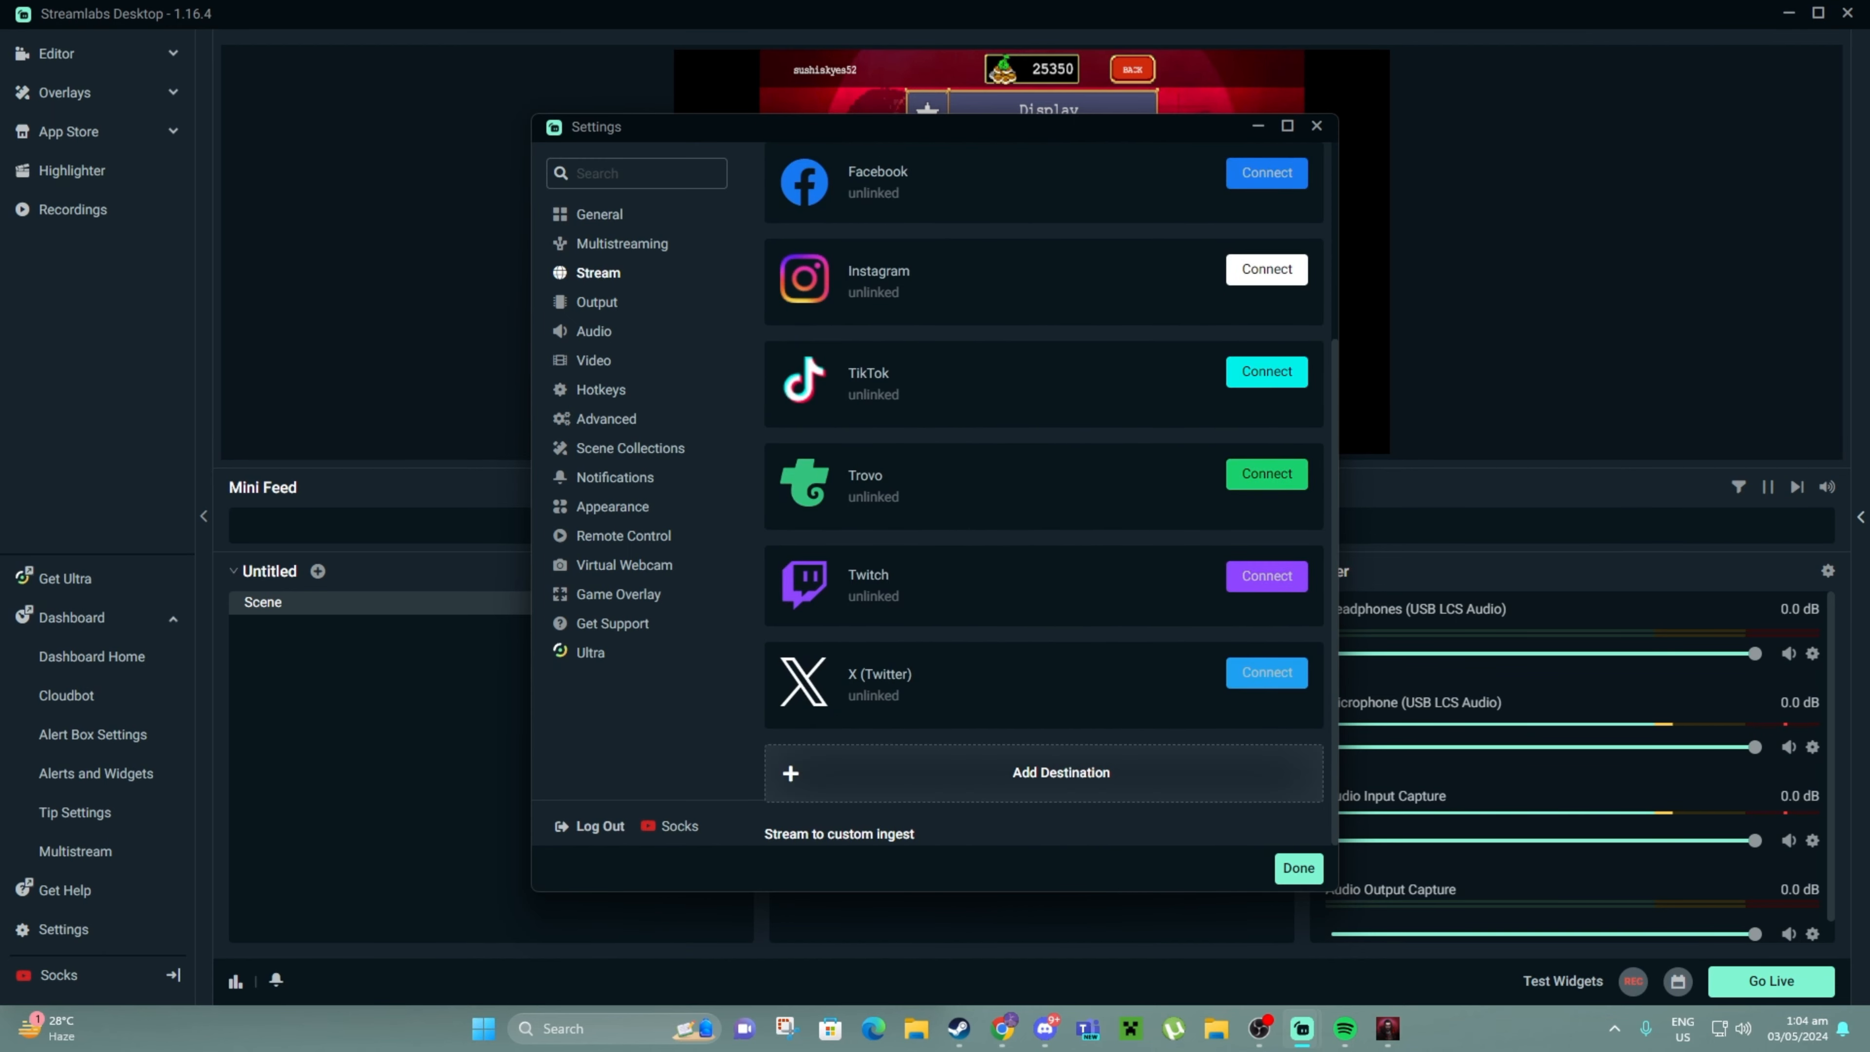
Add a custom destination named KICK and paste Kick's ingest URL into its URL field
left_click(1043, 773)
double_click(999, 776)
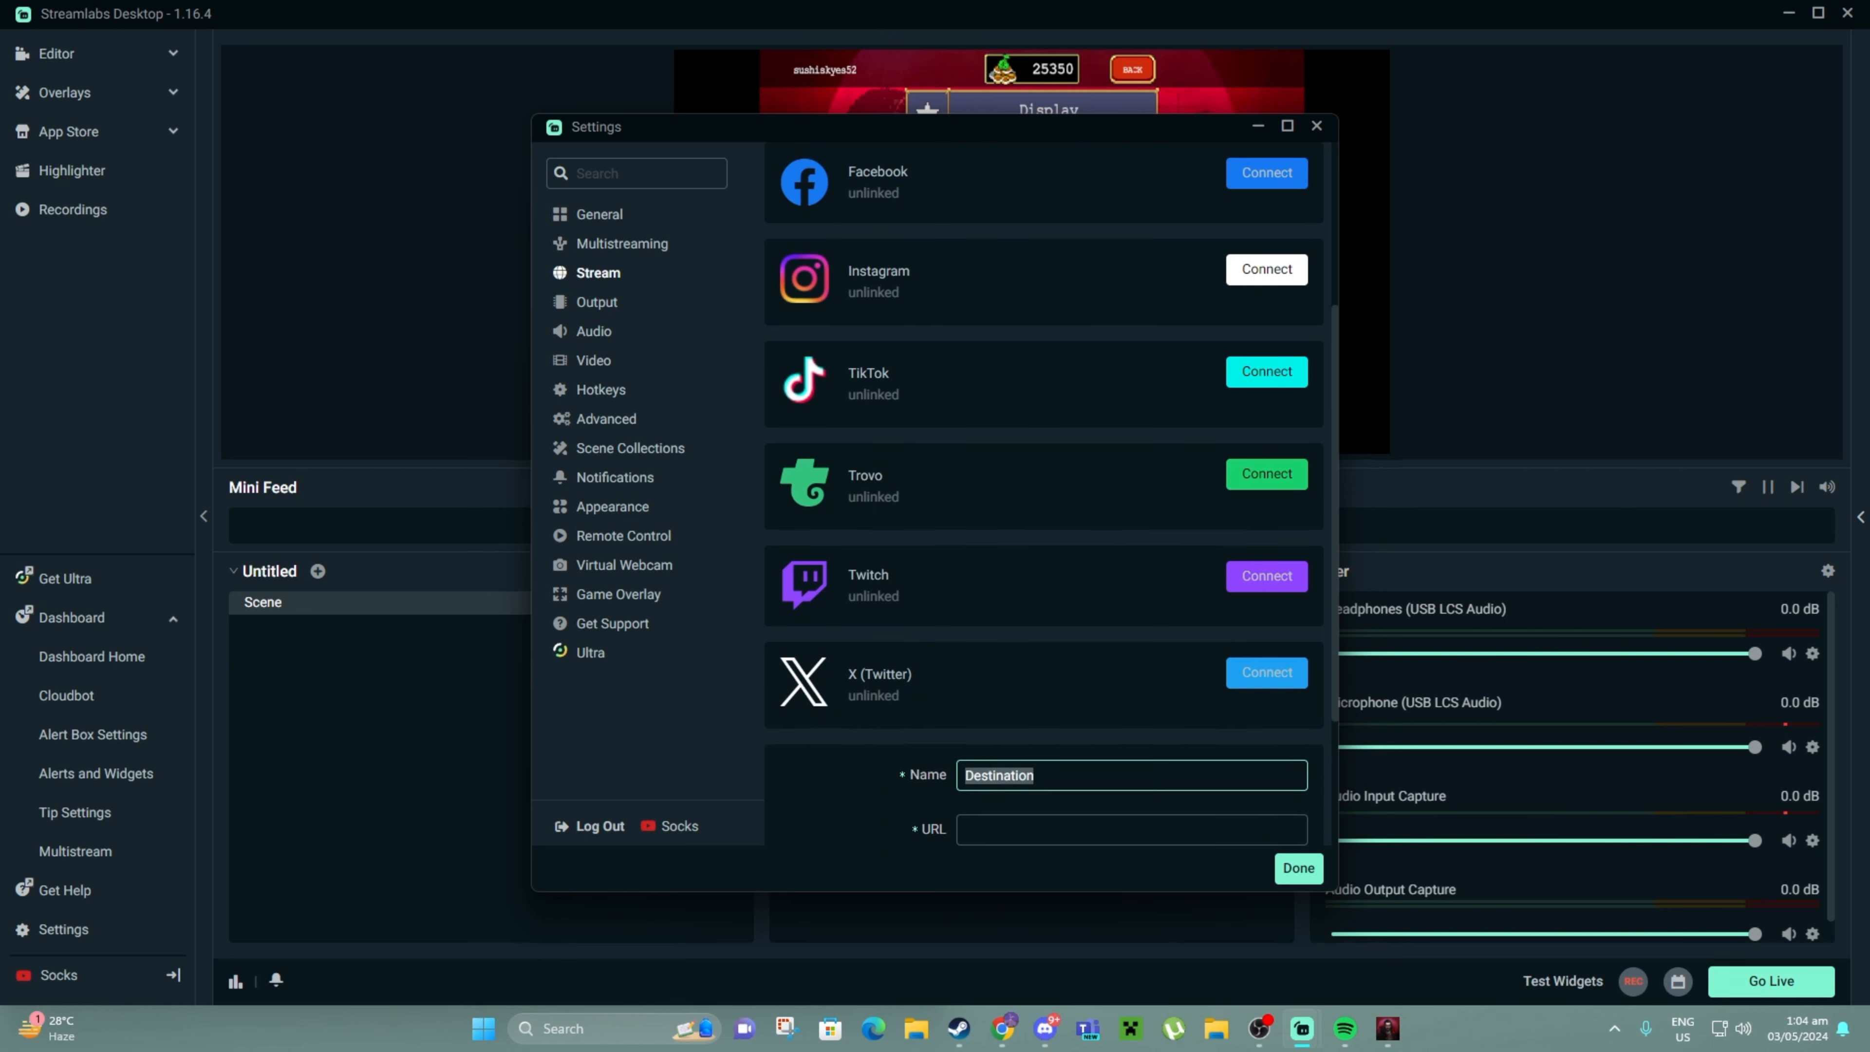
type("KICK")
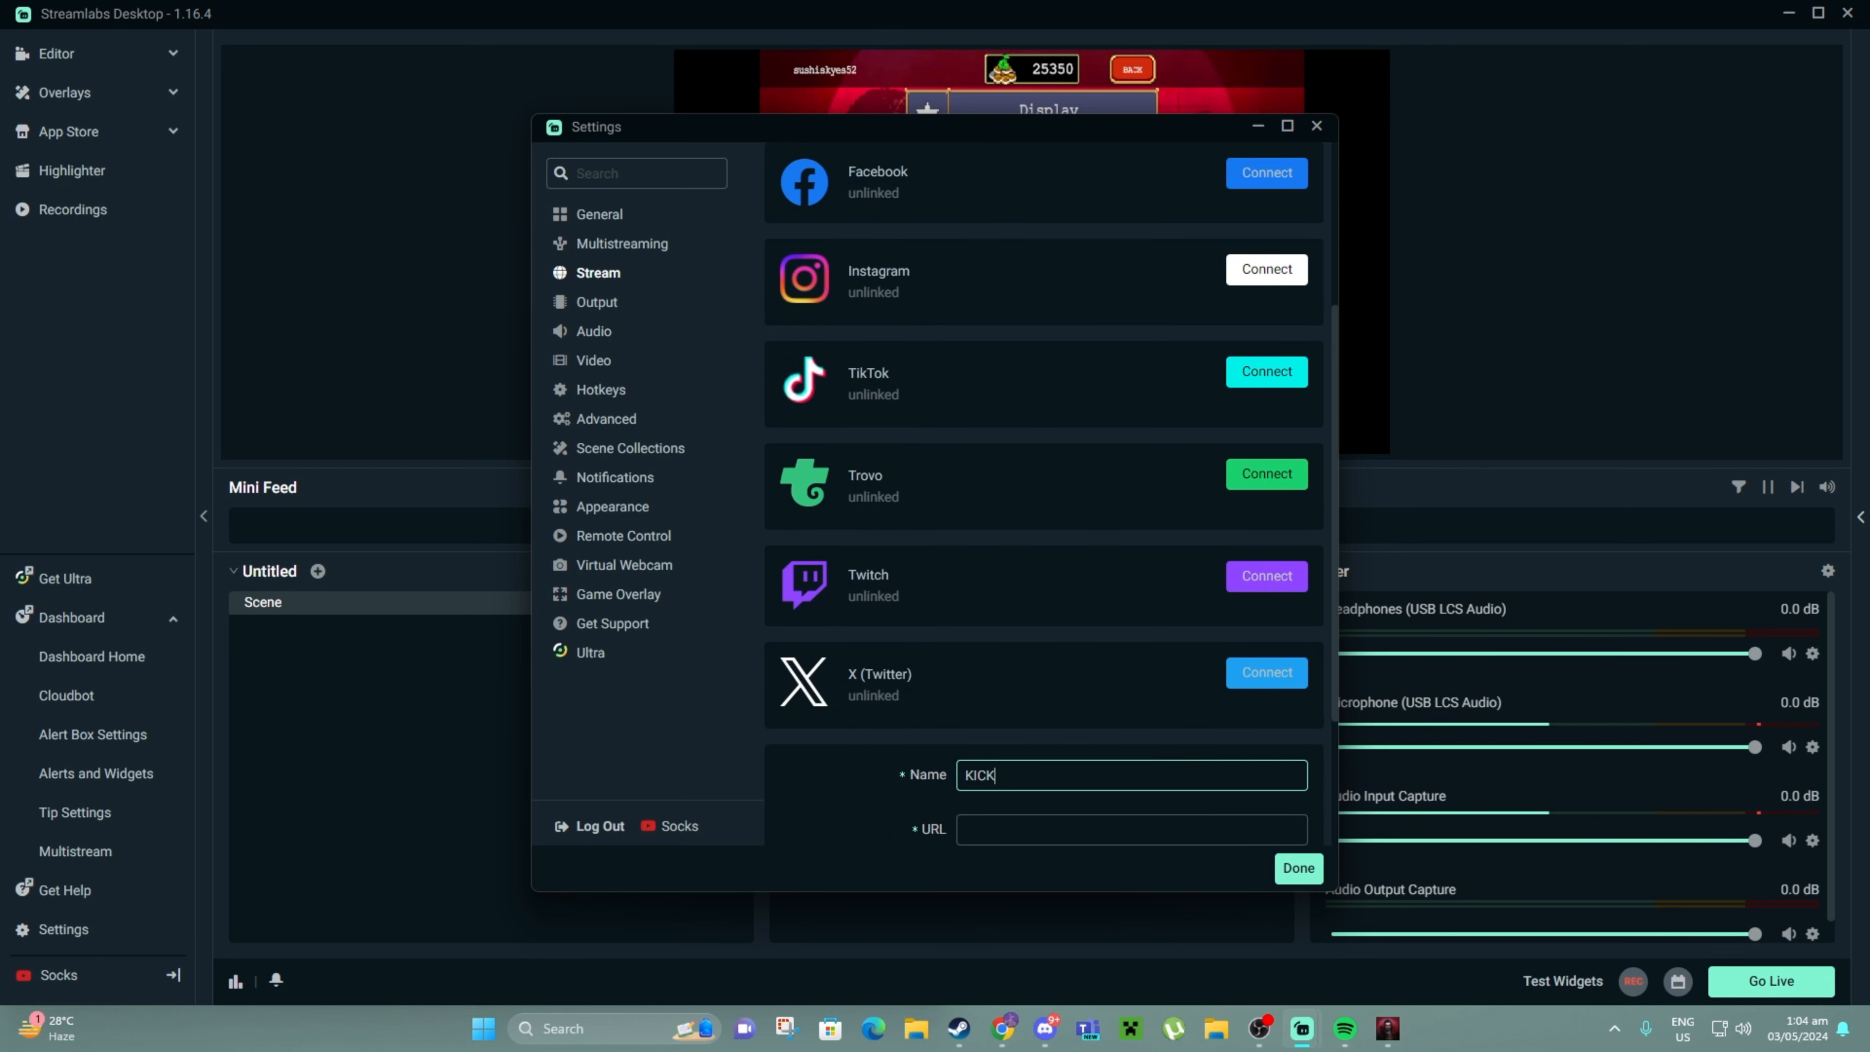
scroll(1043, 733, "down", 1)
left_click(1031, 733)
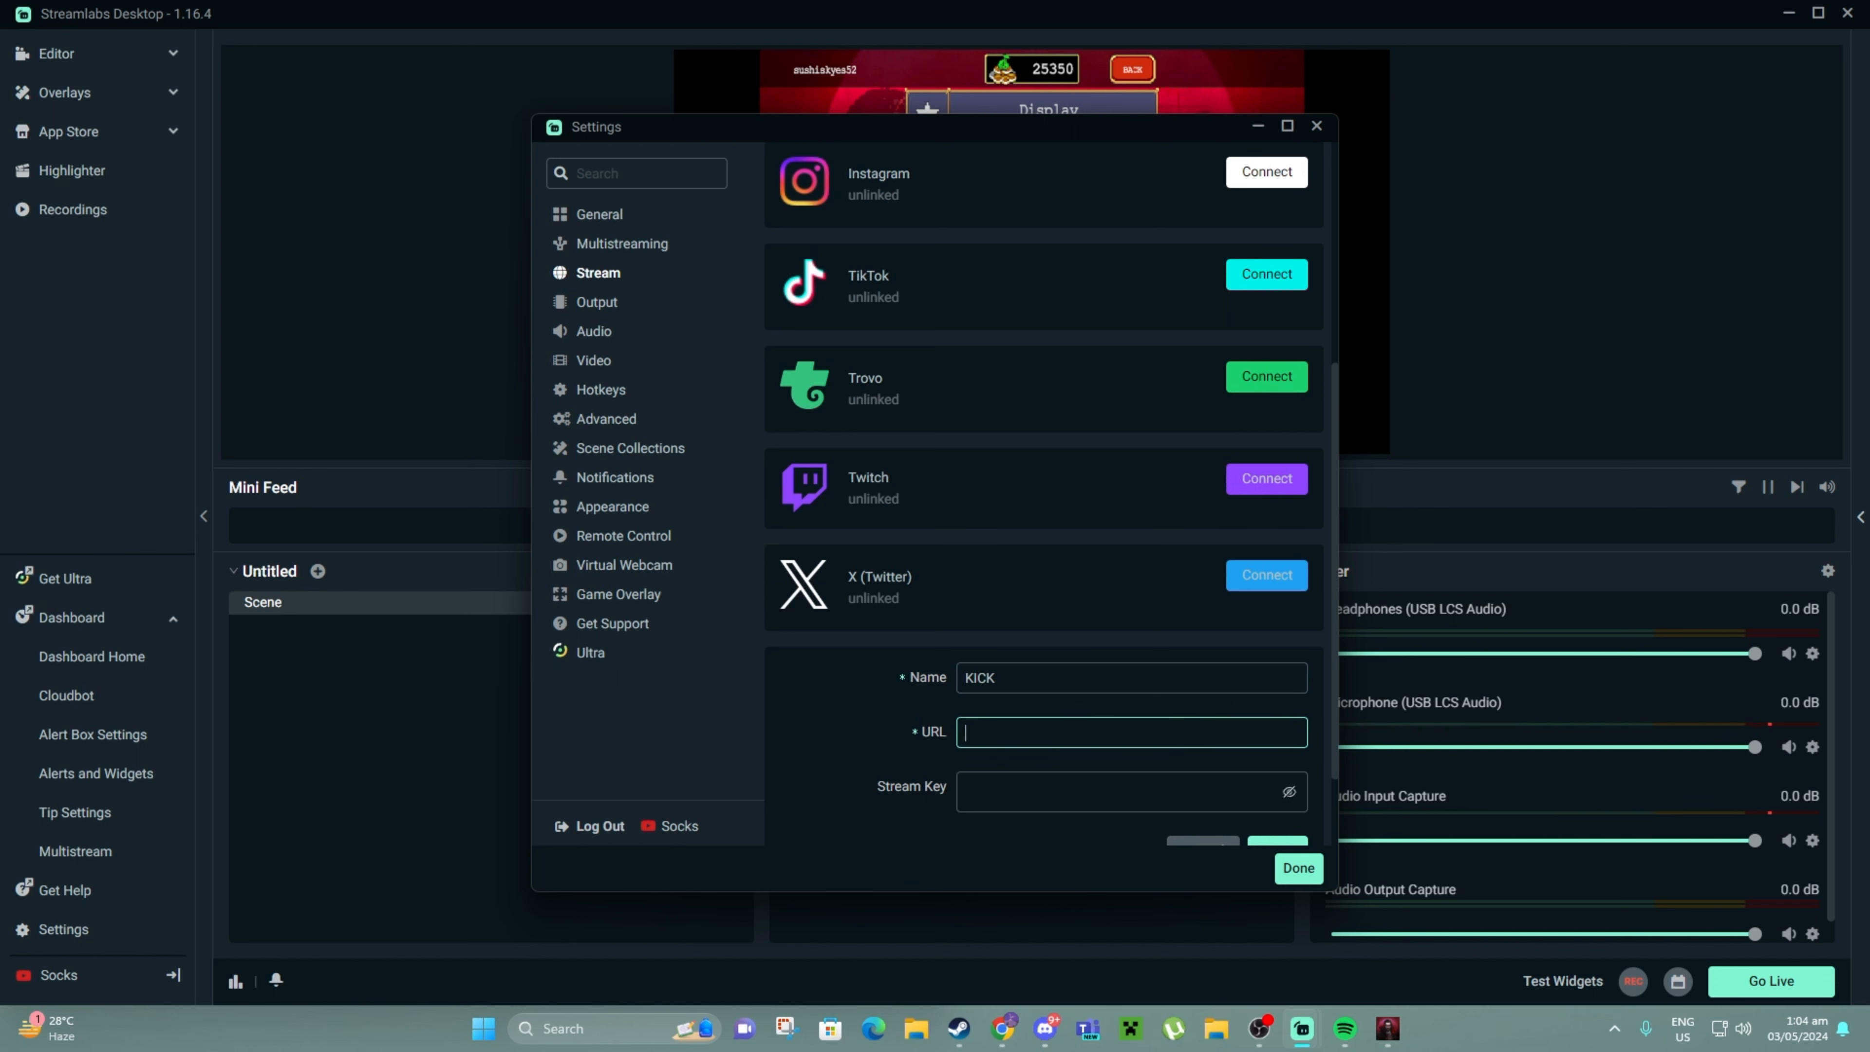
type("rtmps://fa723fc1b1ff.global-contribute.live-video.net")
key("alt+Tab")
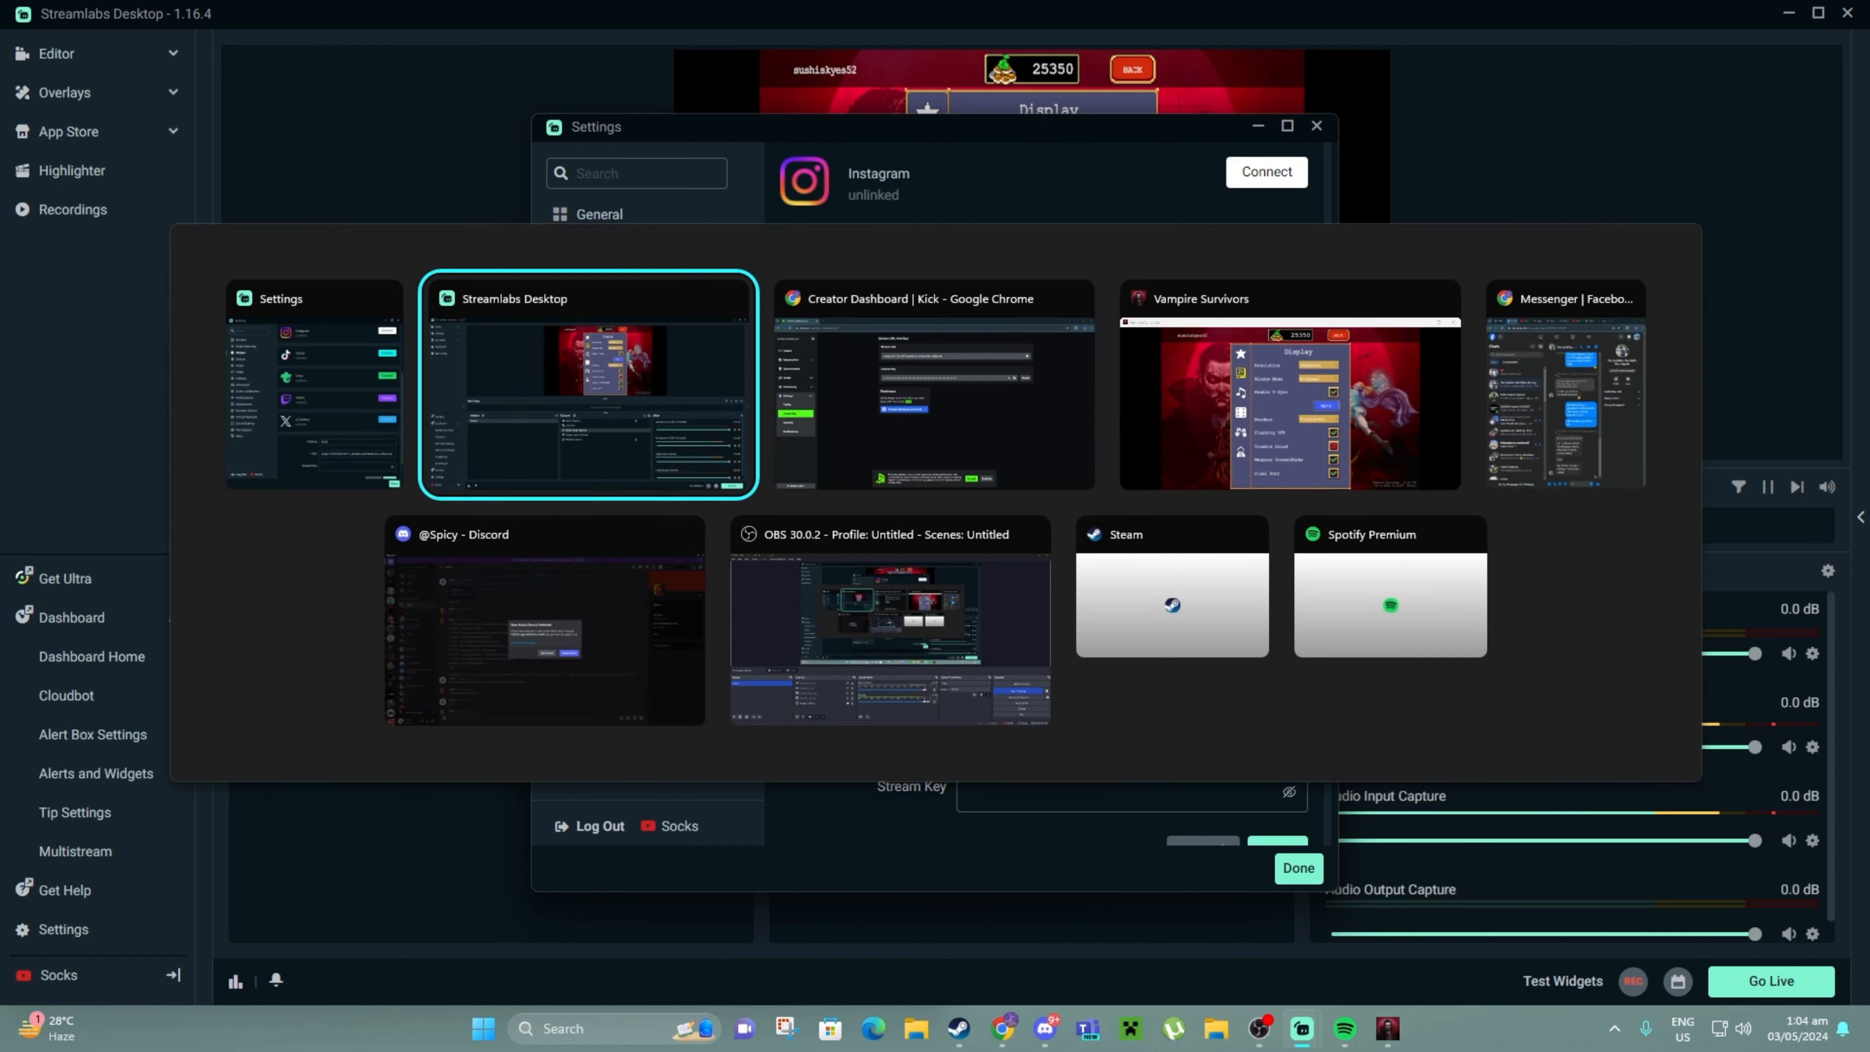
key("Tab")
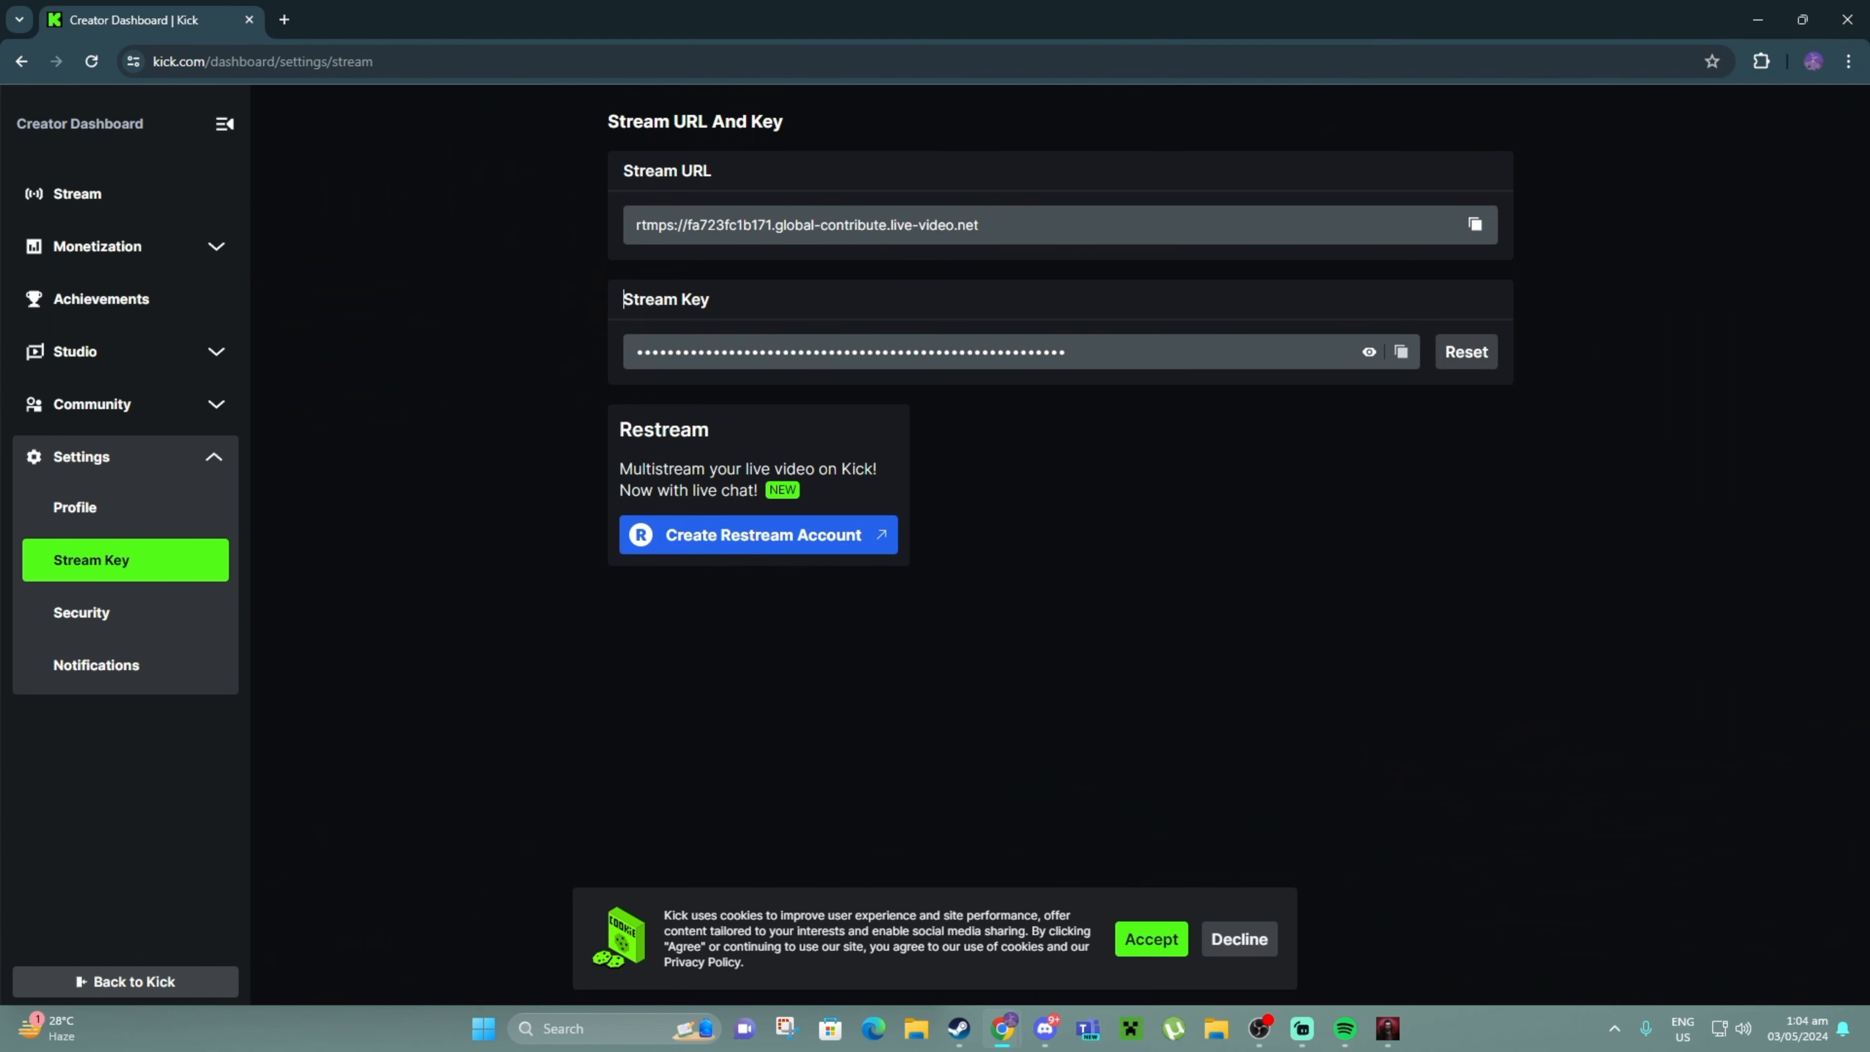
key("alt+Tab")
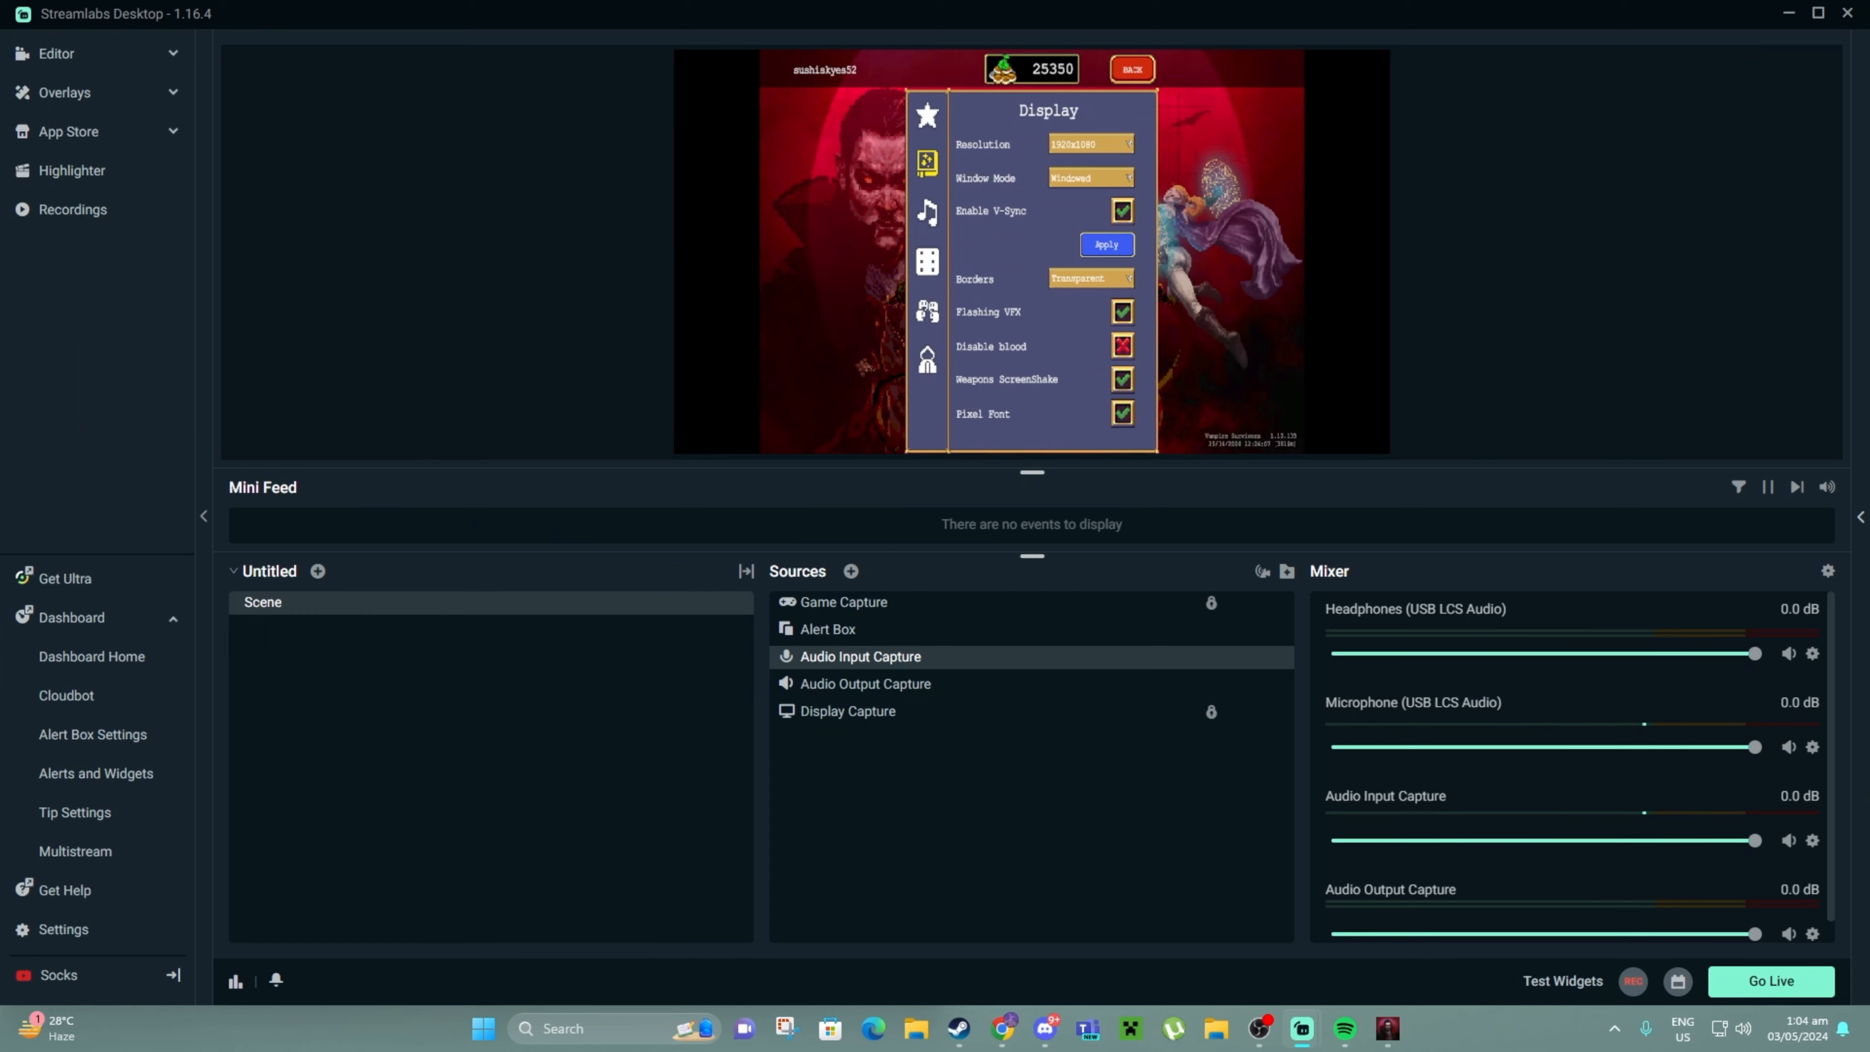
Reopen the custom destination form, name it KICK, and paste the Kick stream key
left_click(63, 929)
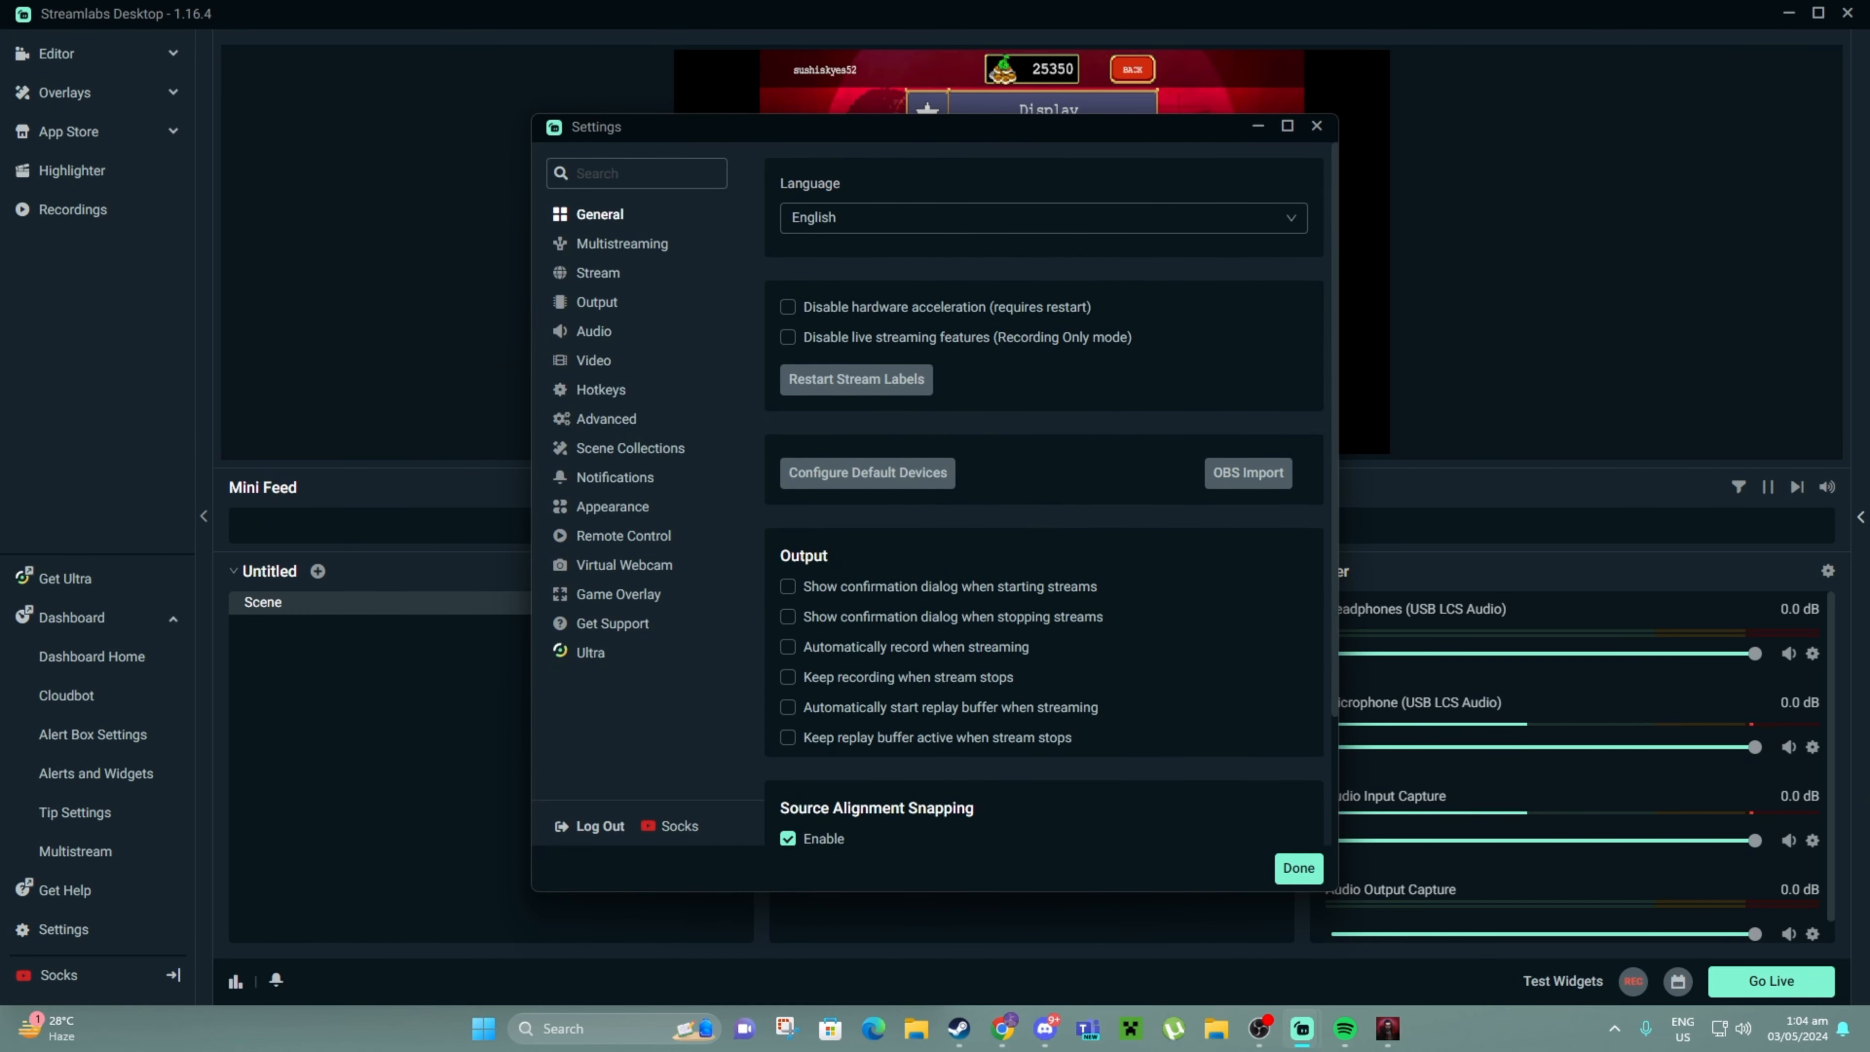
left_click(598, 273)
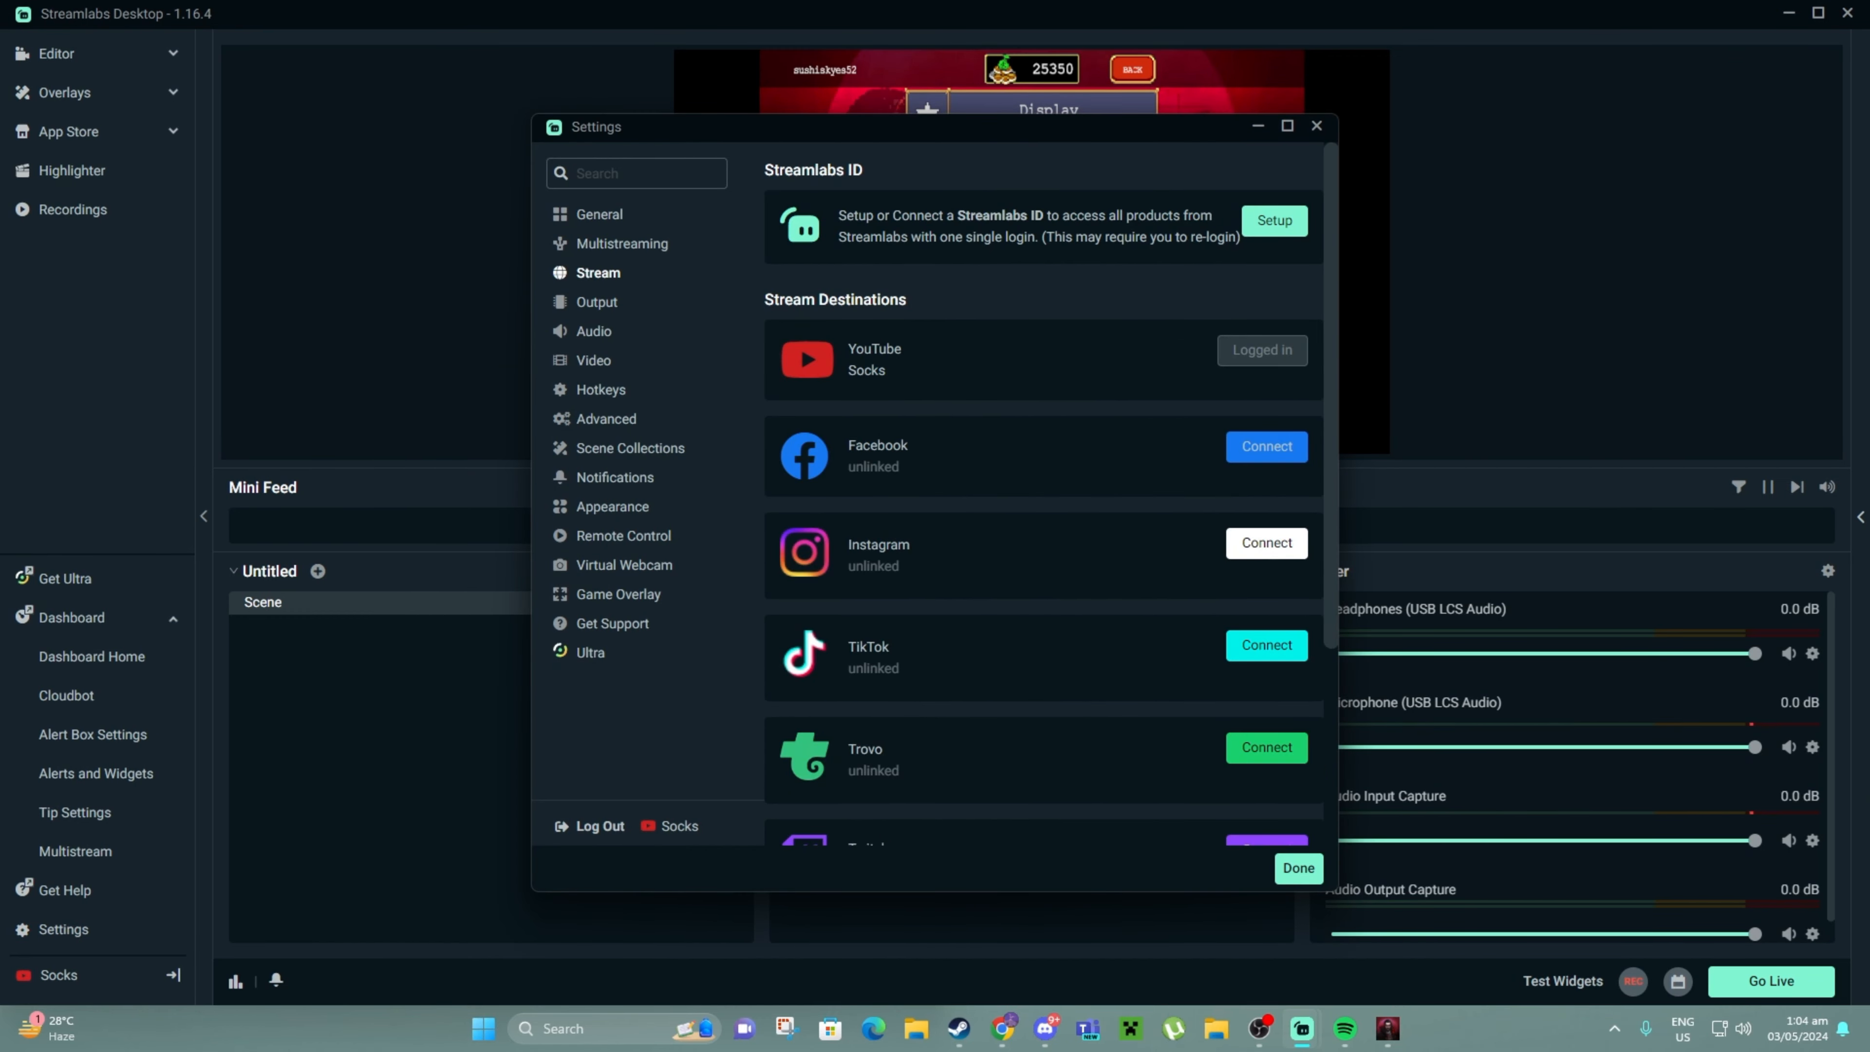
scroll(1043, 494, "down", 3)
left_click(1061, 773)
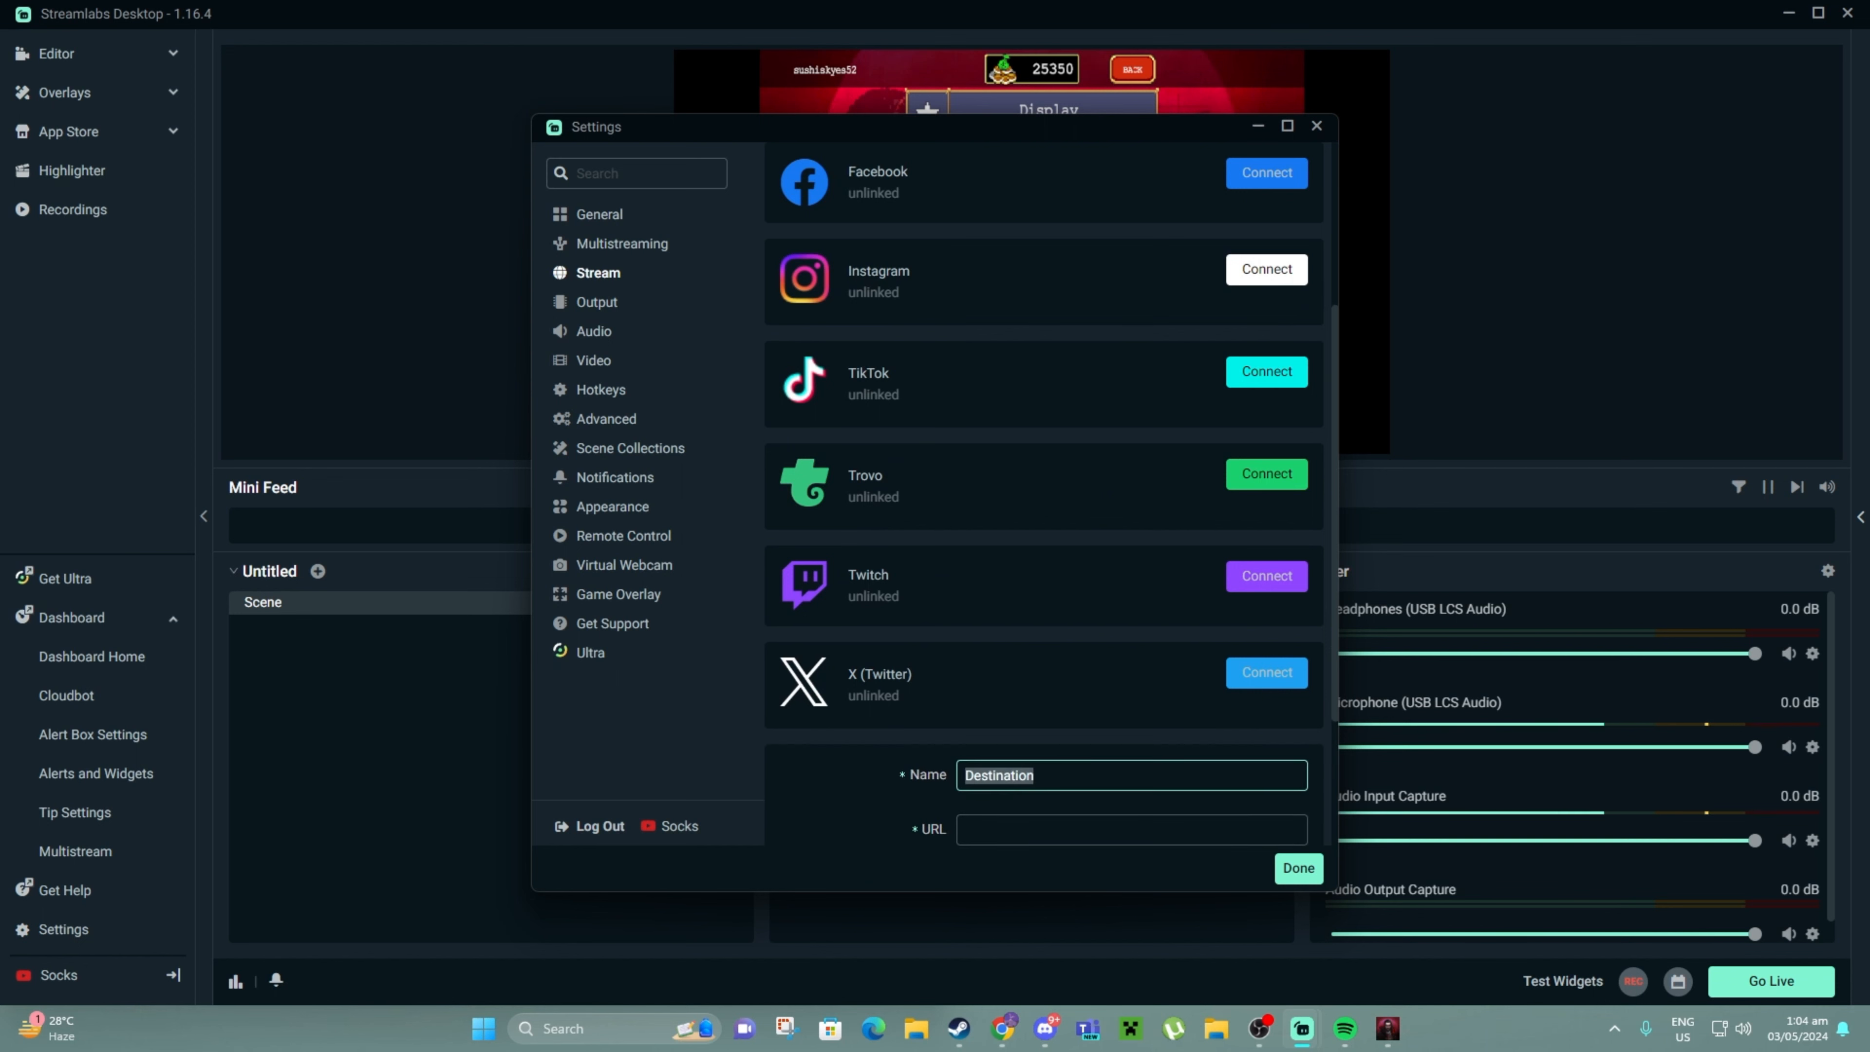
type("KICK")
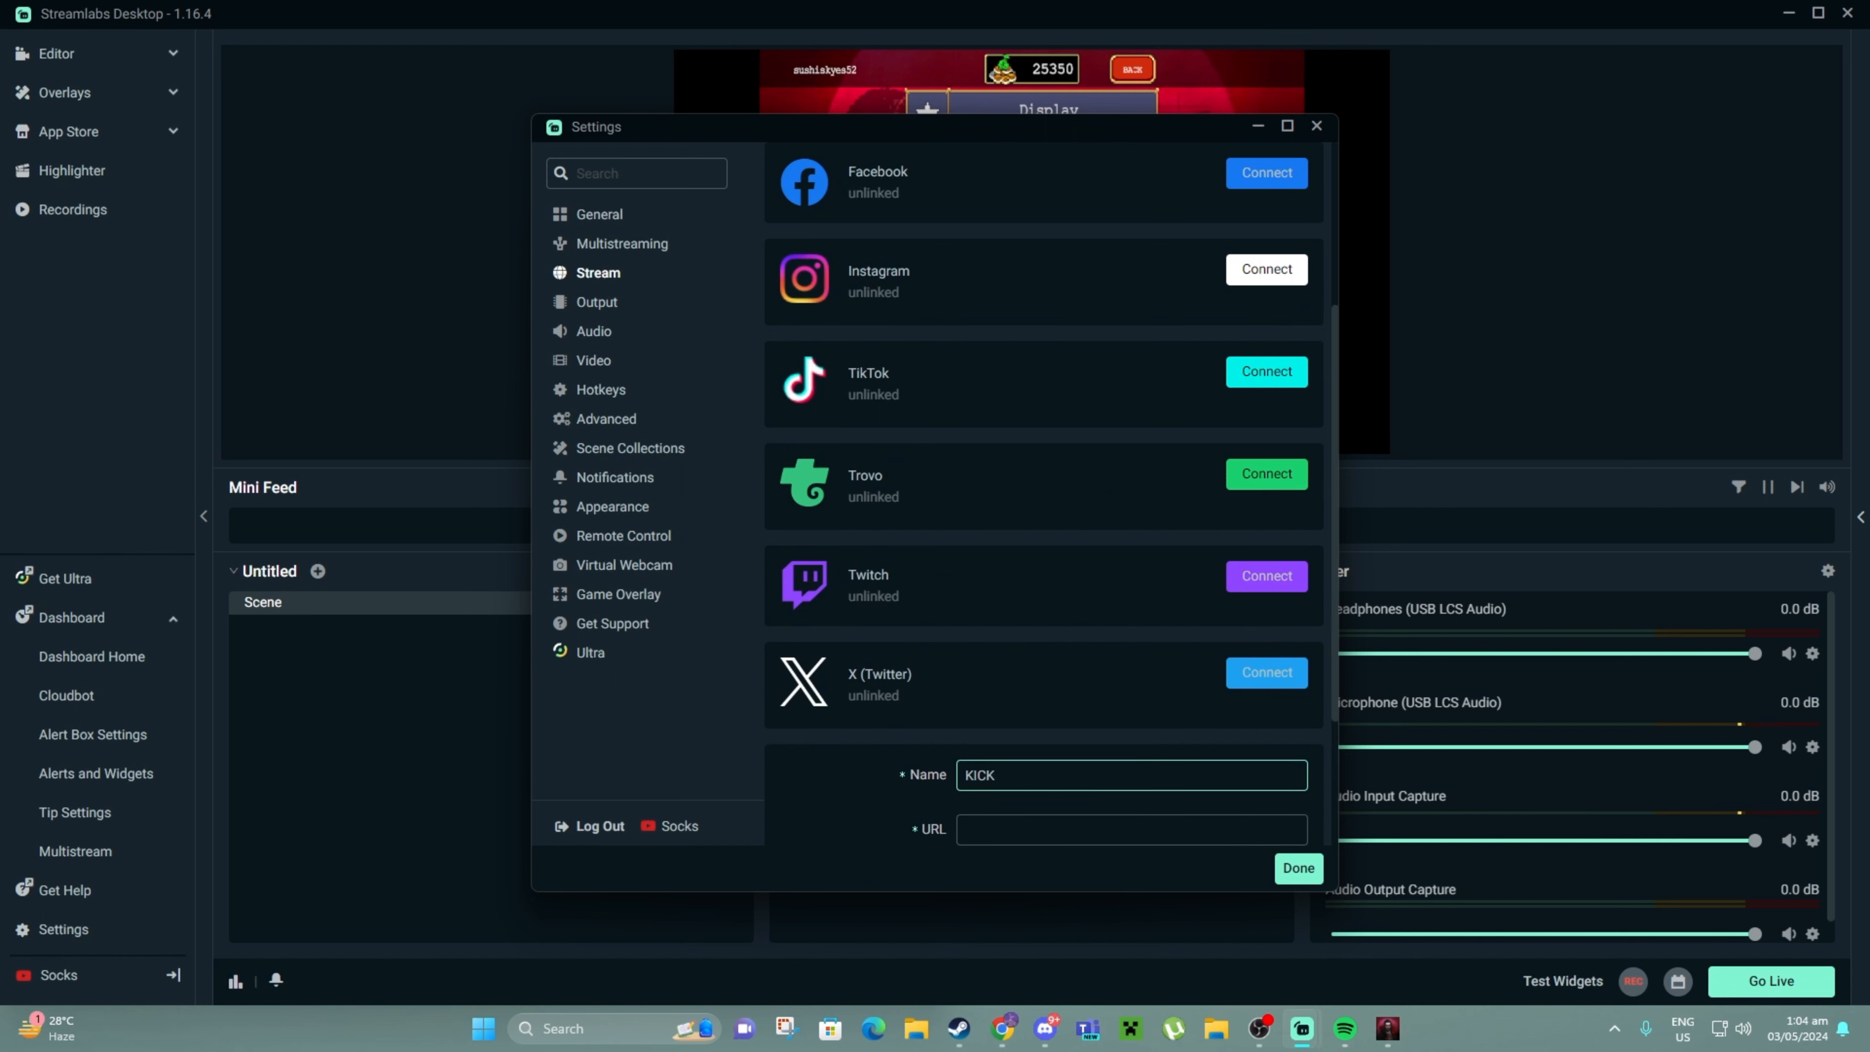
left_click(1119, 792)
key("ctrl+v")
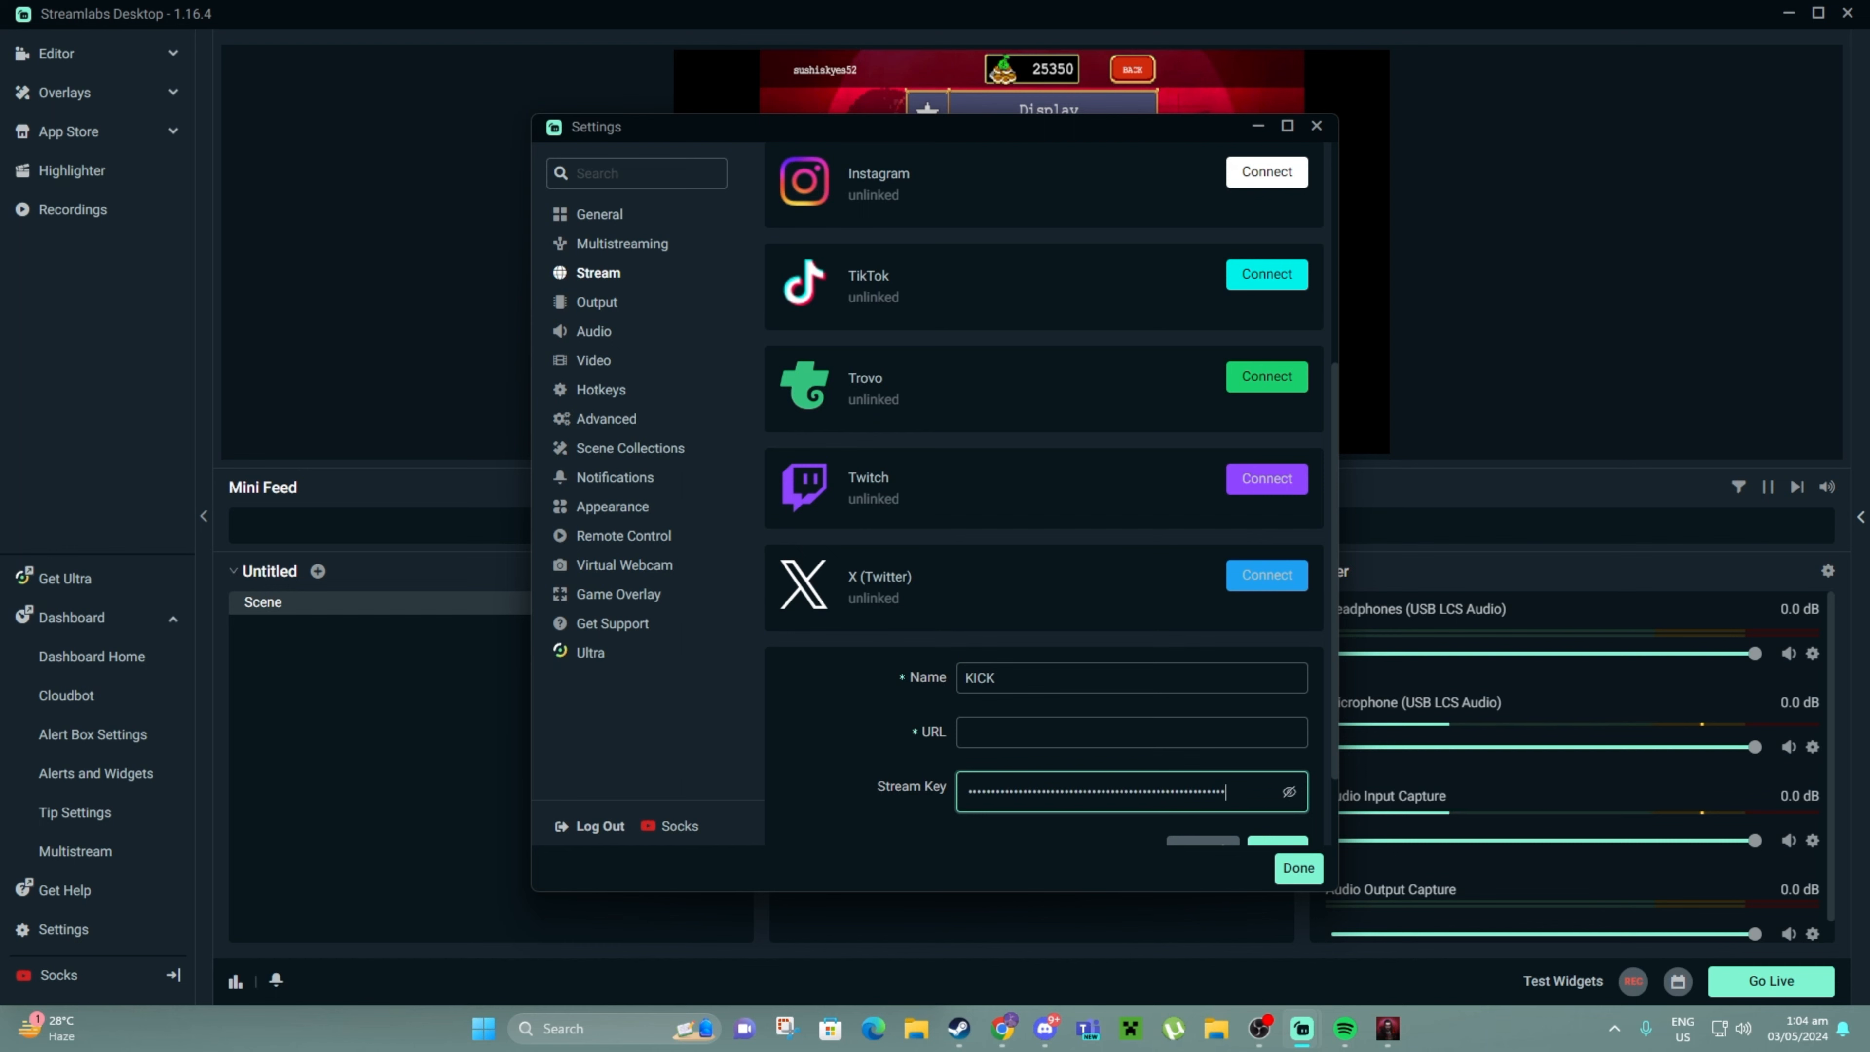
Paste the rtmps ingest URL from clipboard history and save the KICK destination
left_click(1120, 733)
key("super+v")
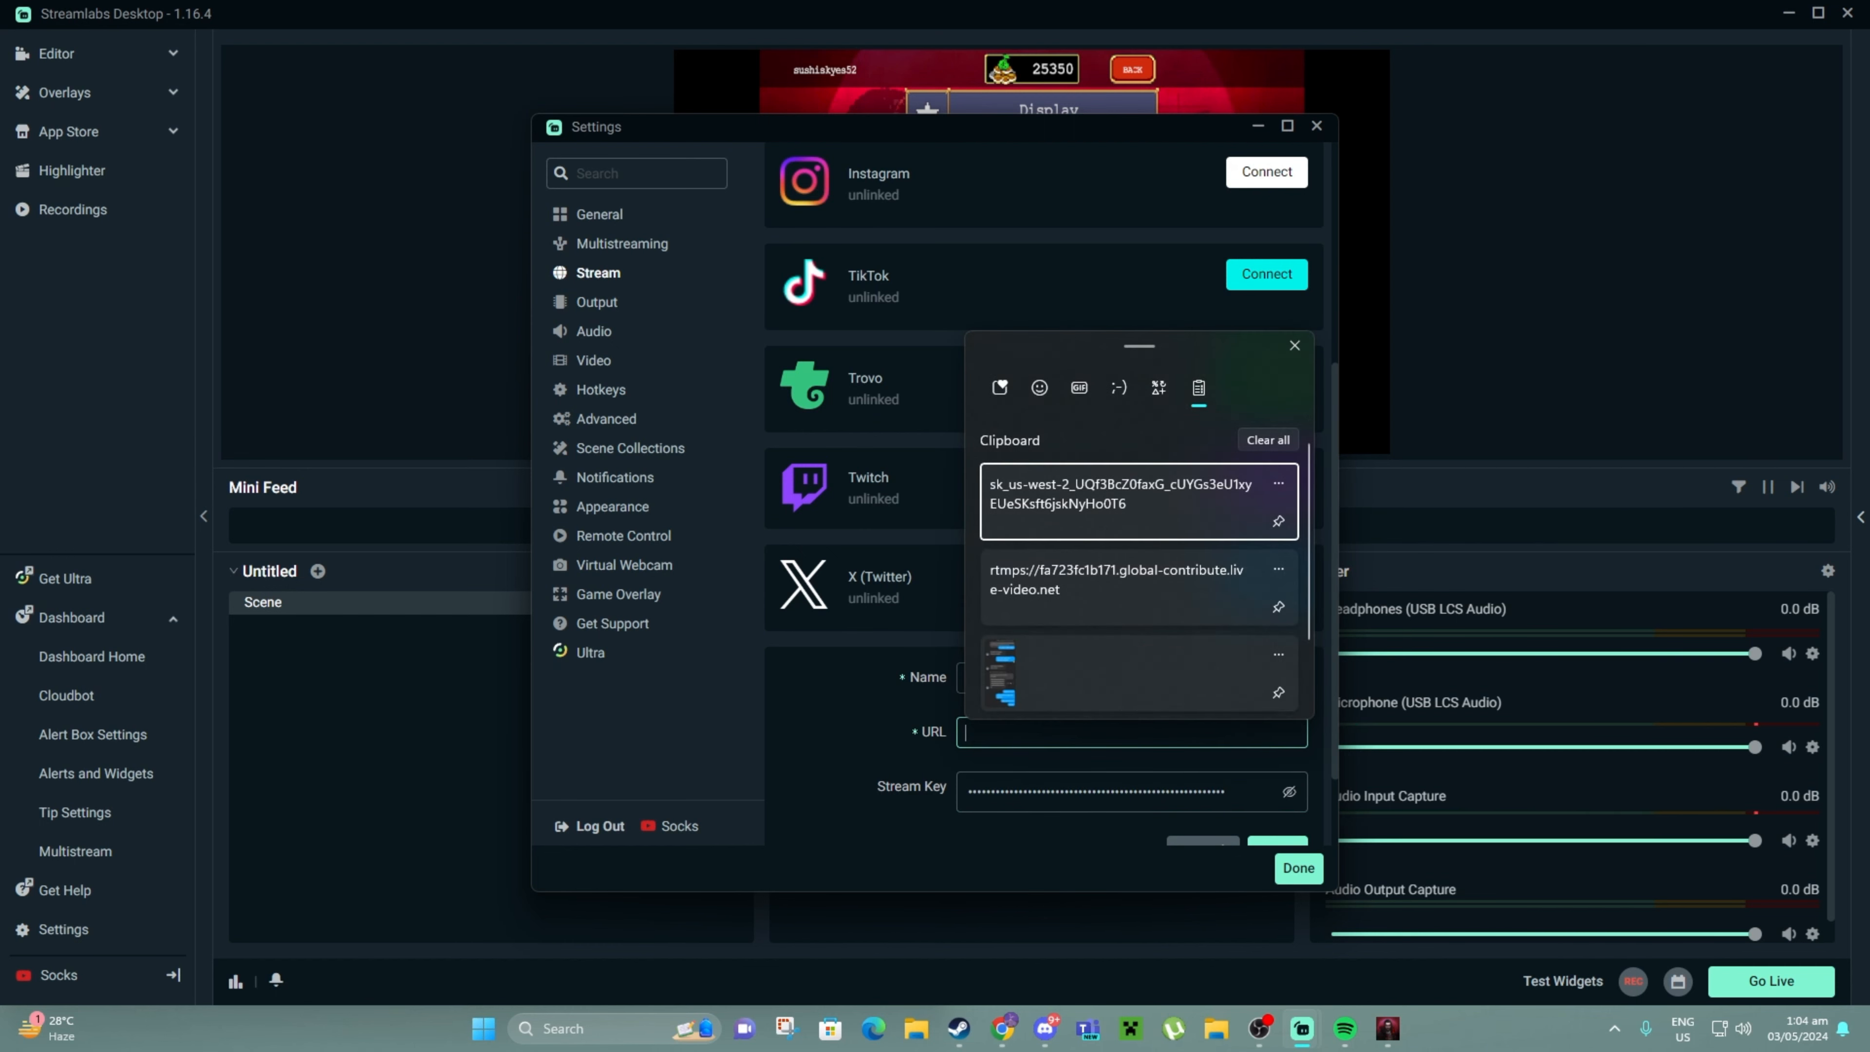
key("Down")
key("Return")
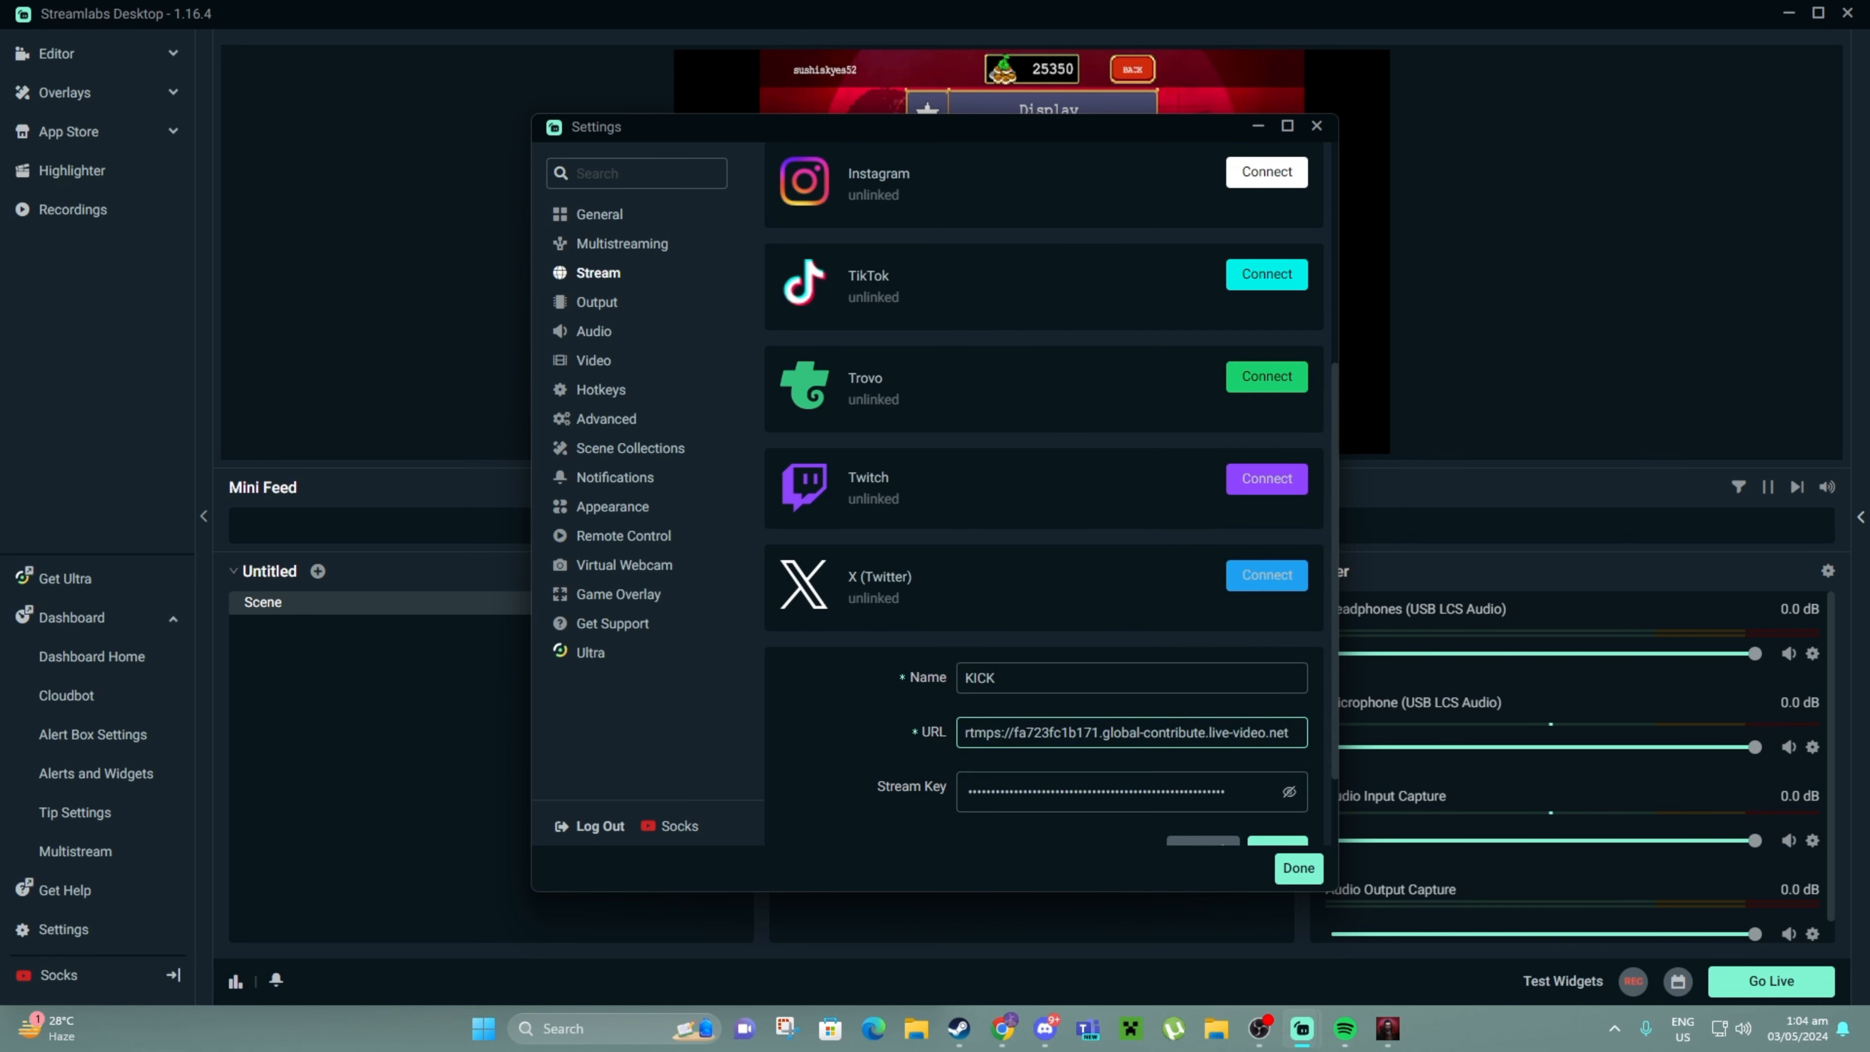
scroll(1245, 794, "down", 2)
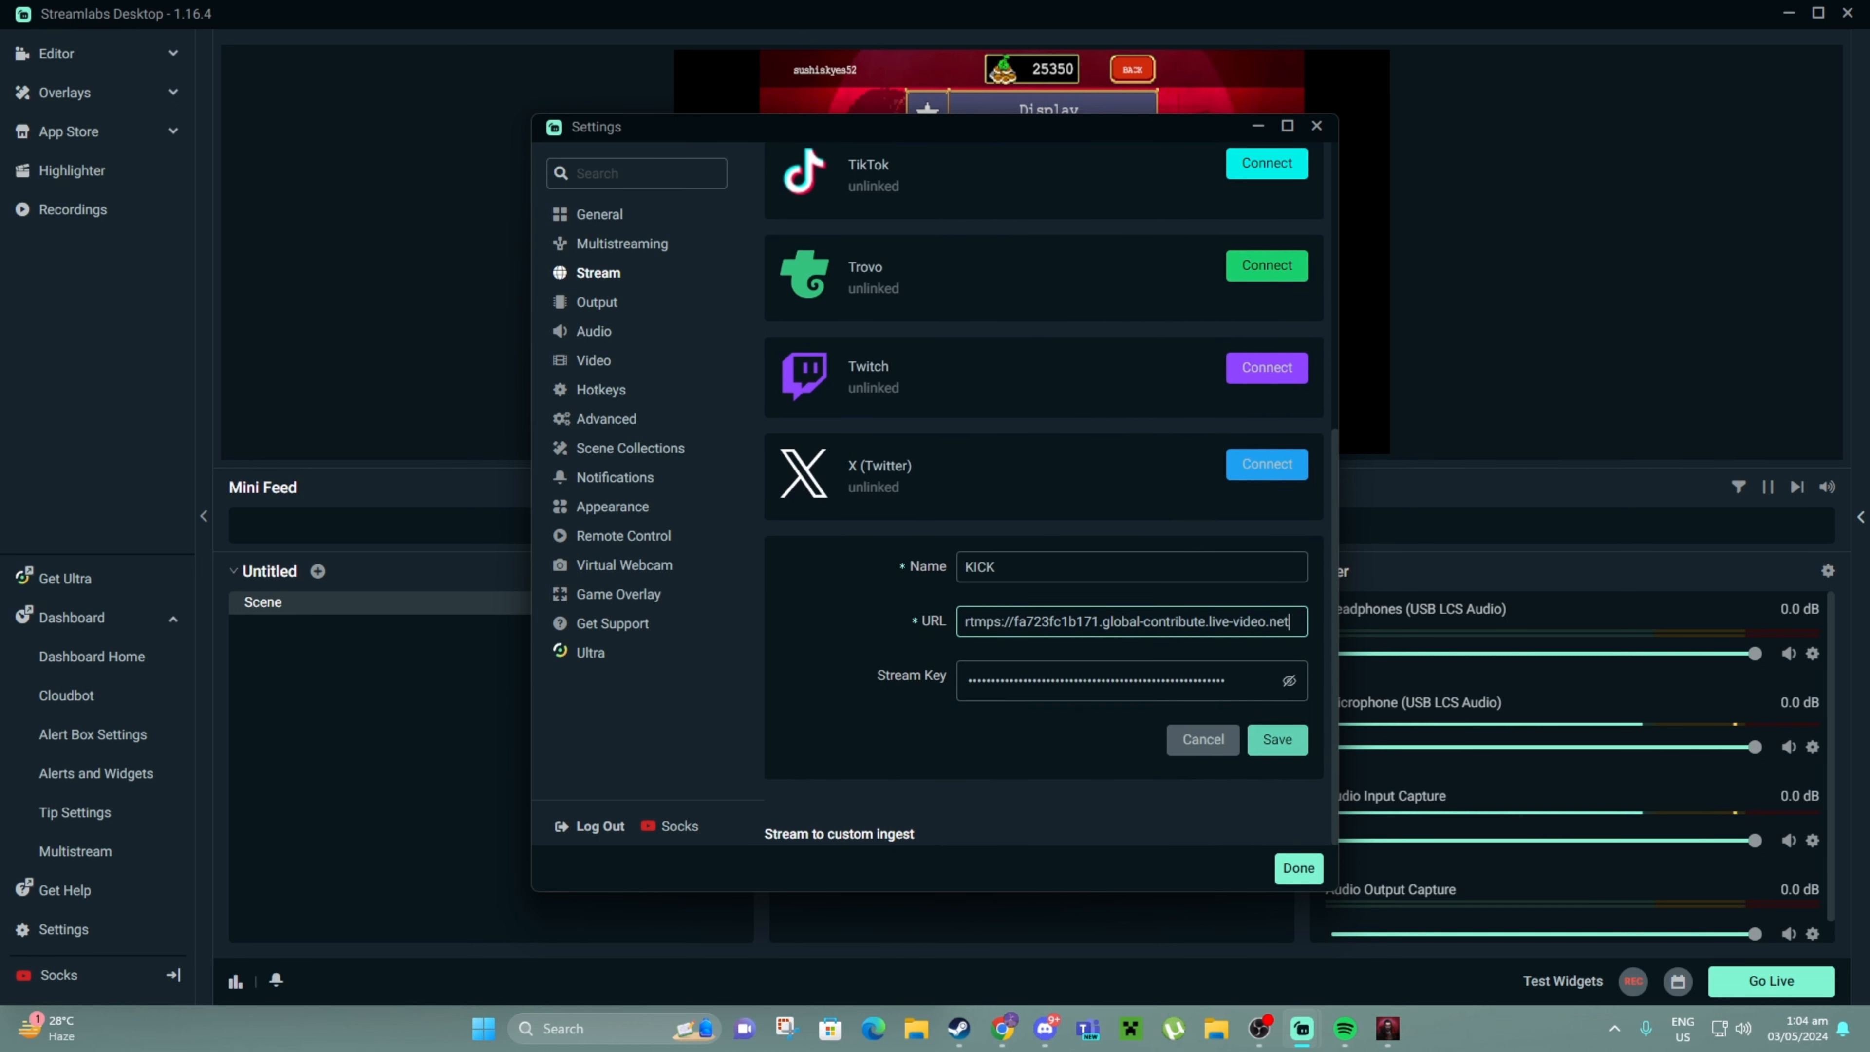
left_click(1277, 742)
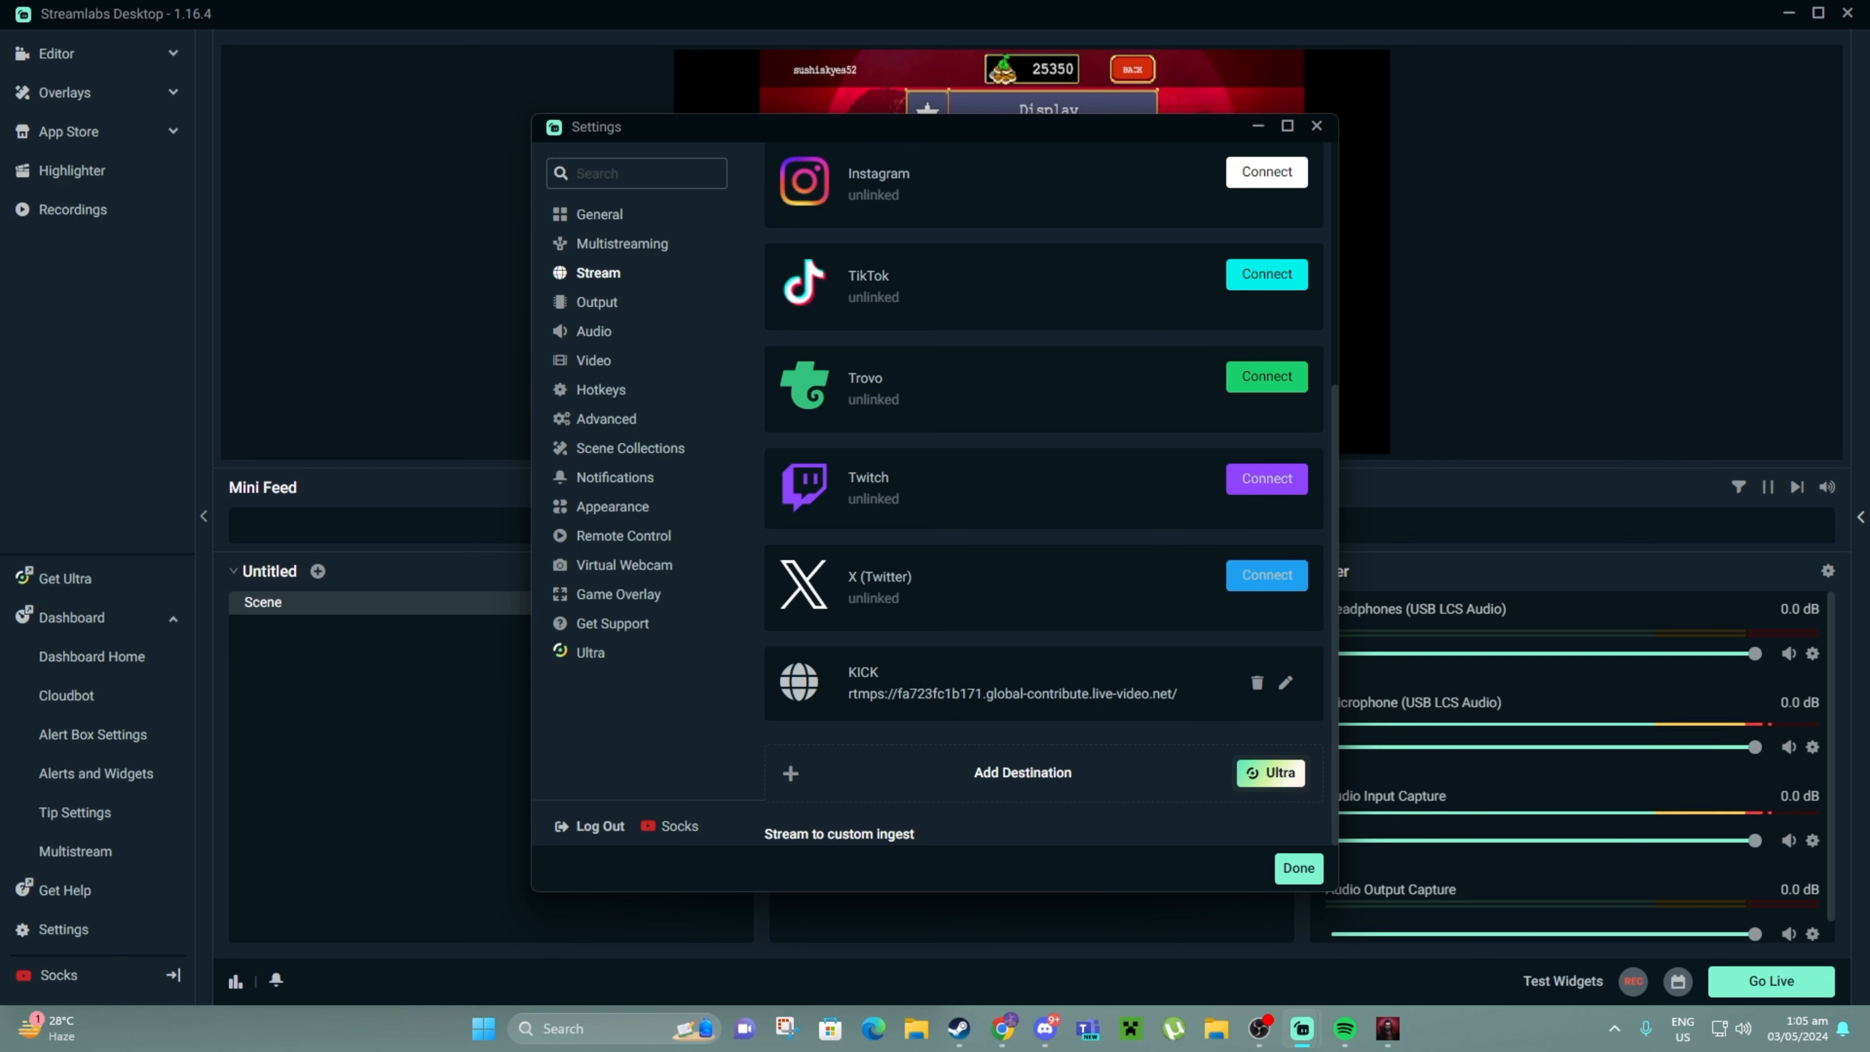
Set the Output Mode in Output settings to Advanced
left_click(596, 302)
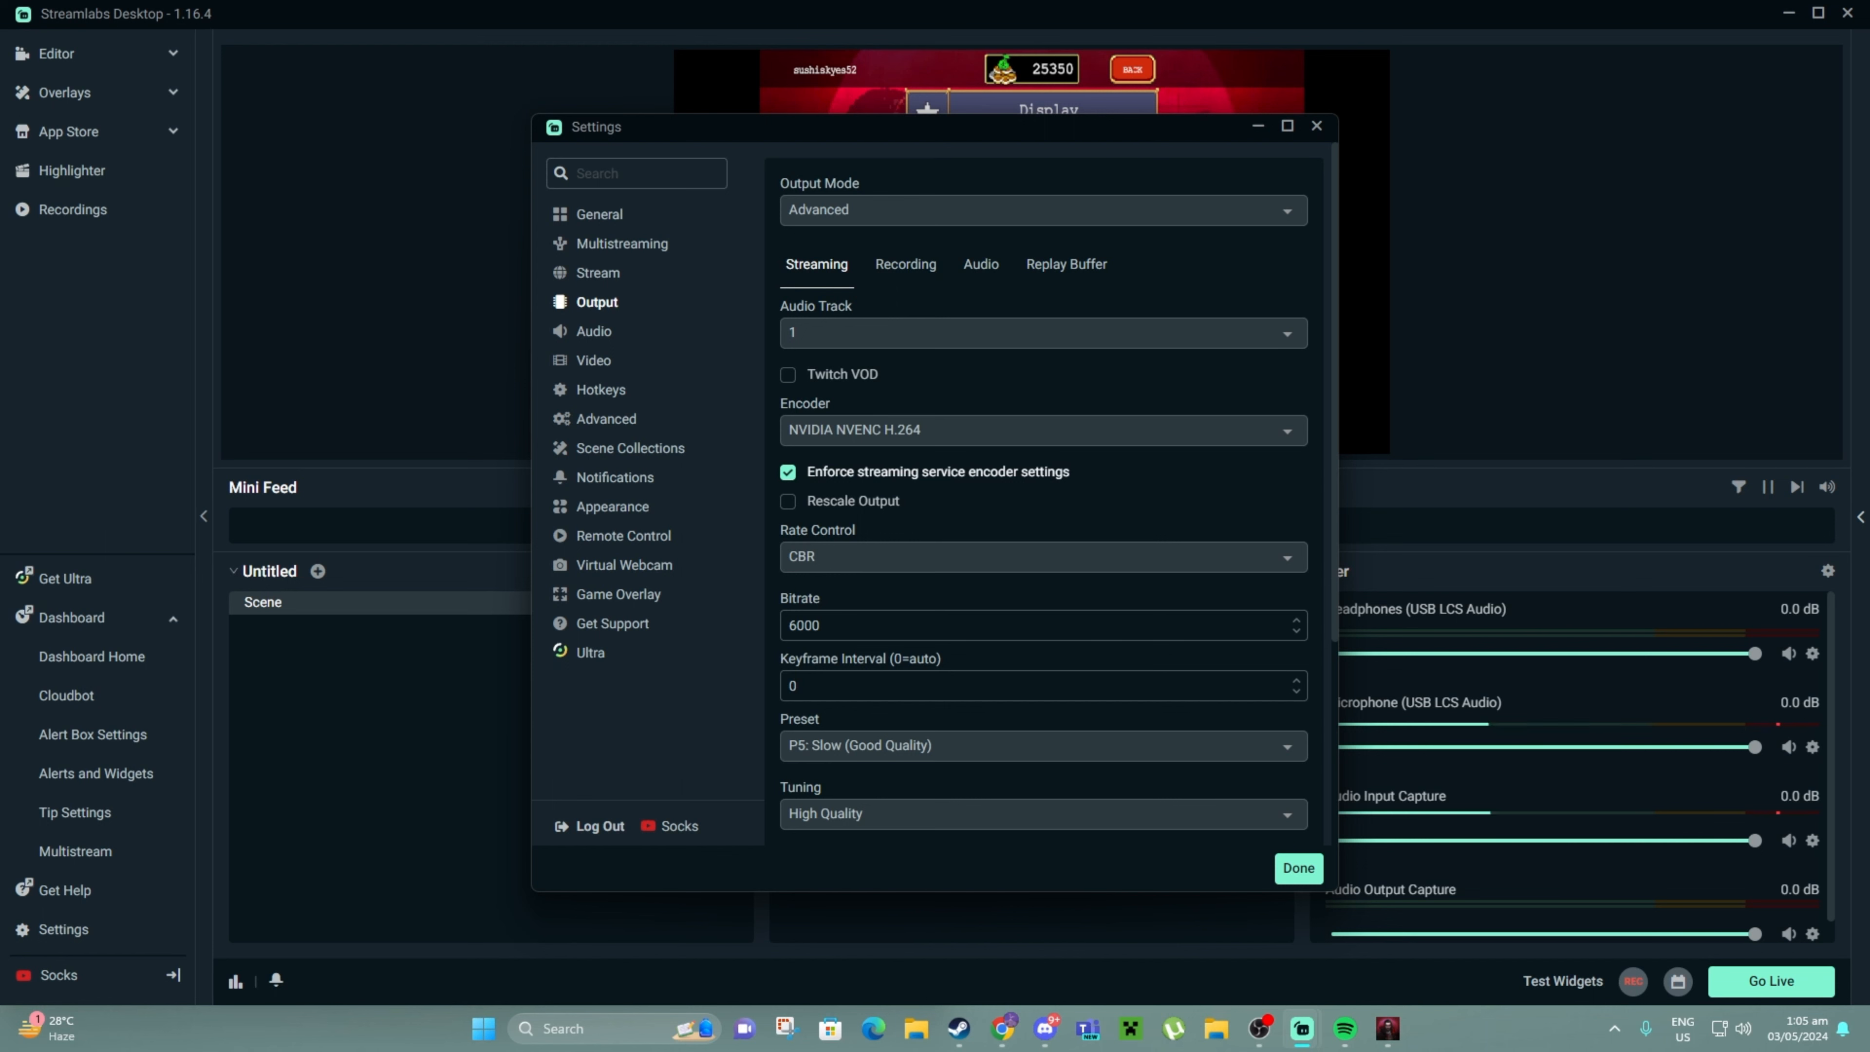
left_click(792, 209)
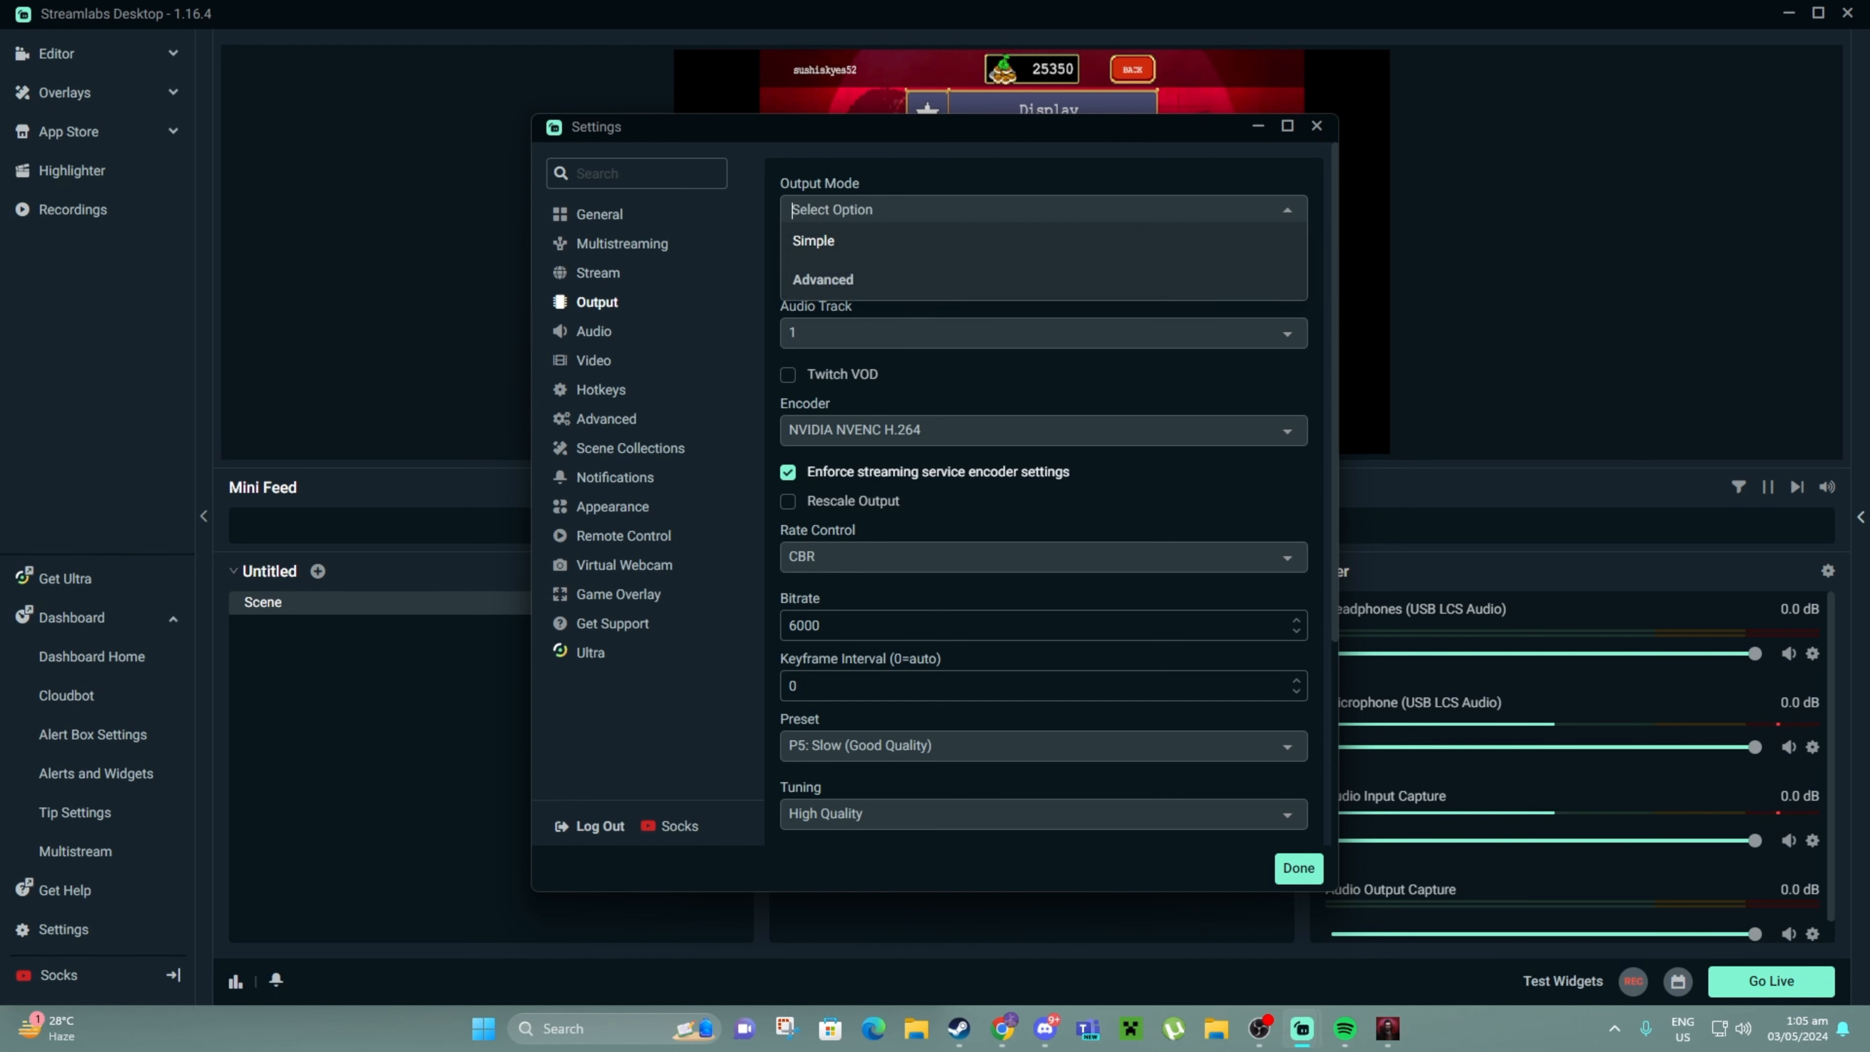
left_click(813, 241)
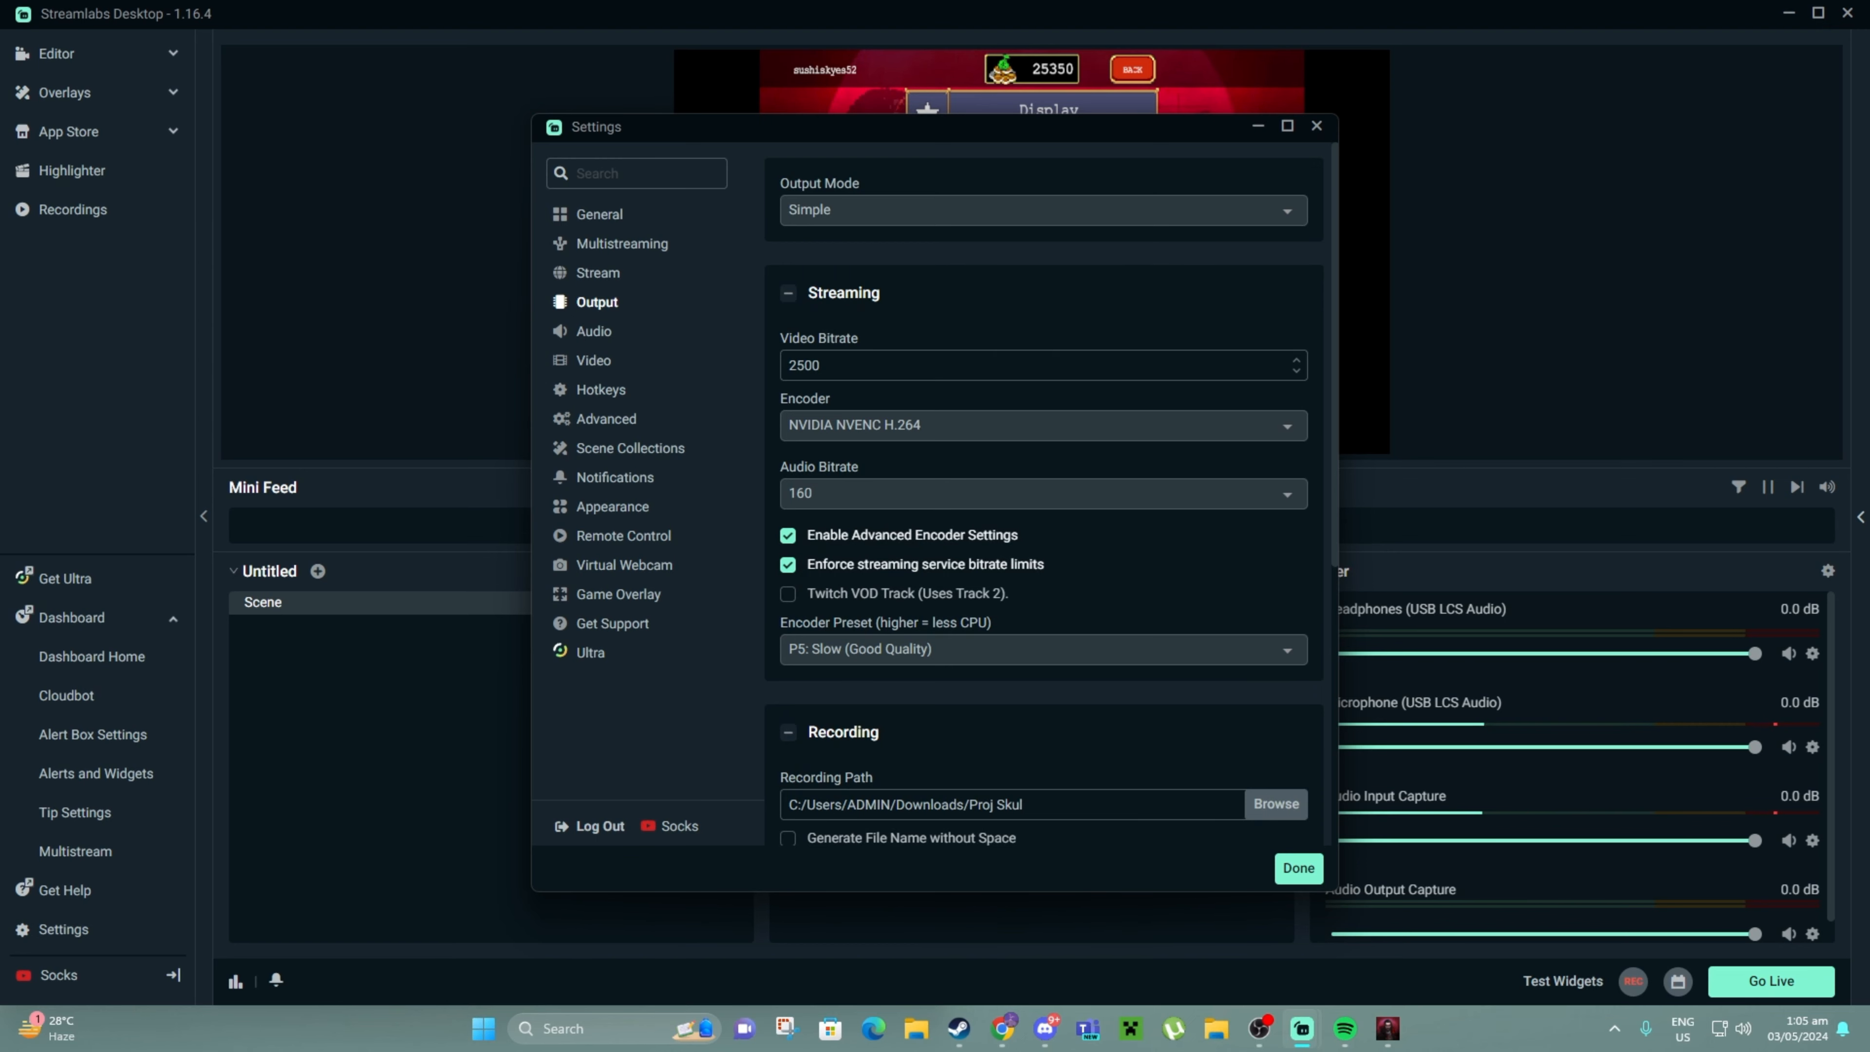
scroll(1044, 494, "down", 5)
scroll(1044, 493, "up", 5)
left_click(810, 210)
left_click(816, 277)
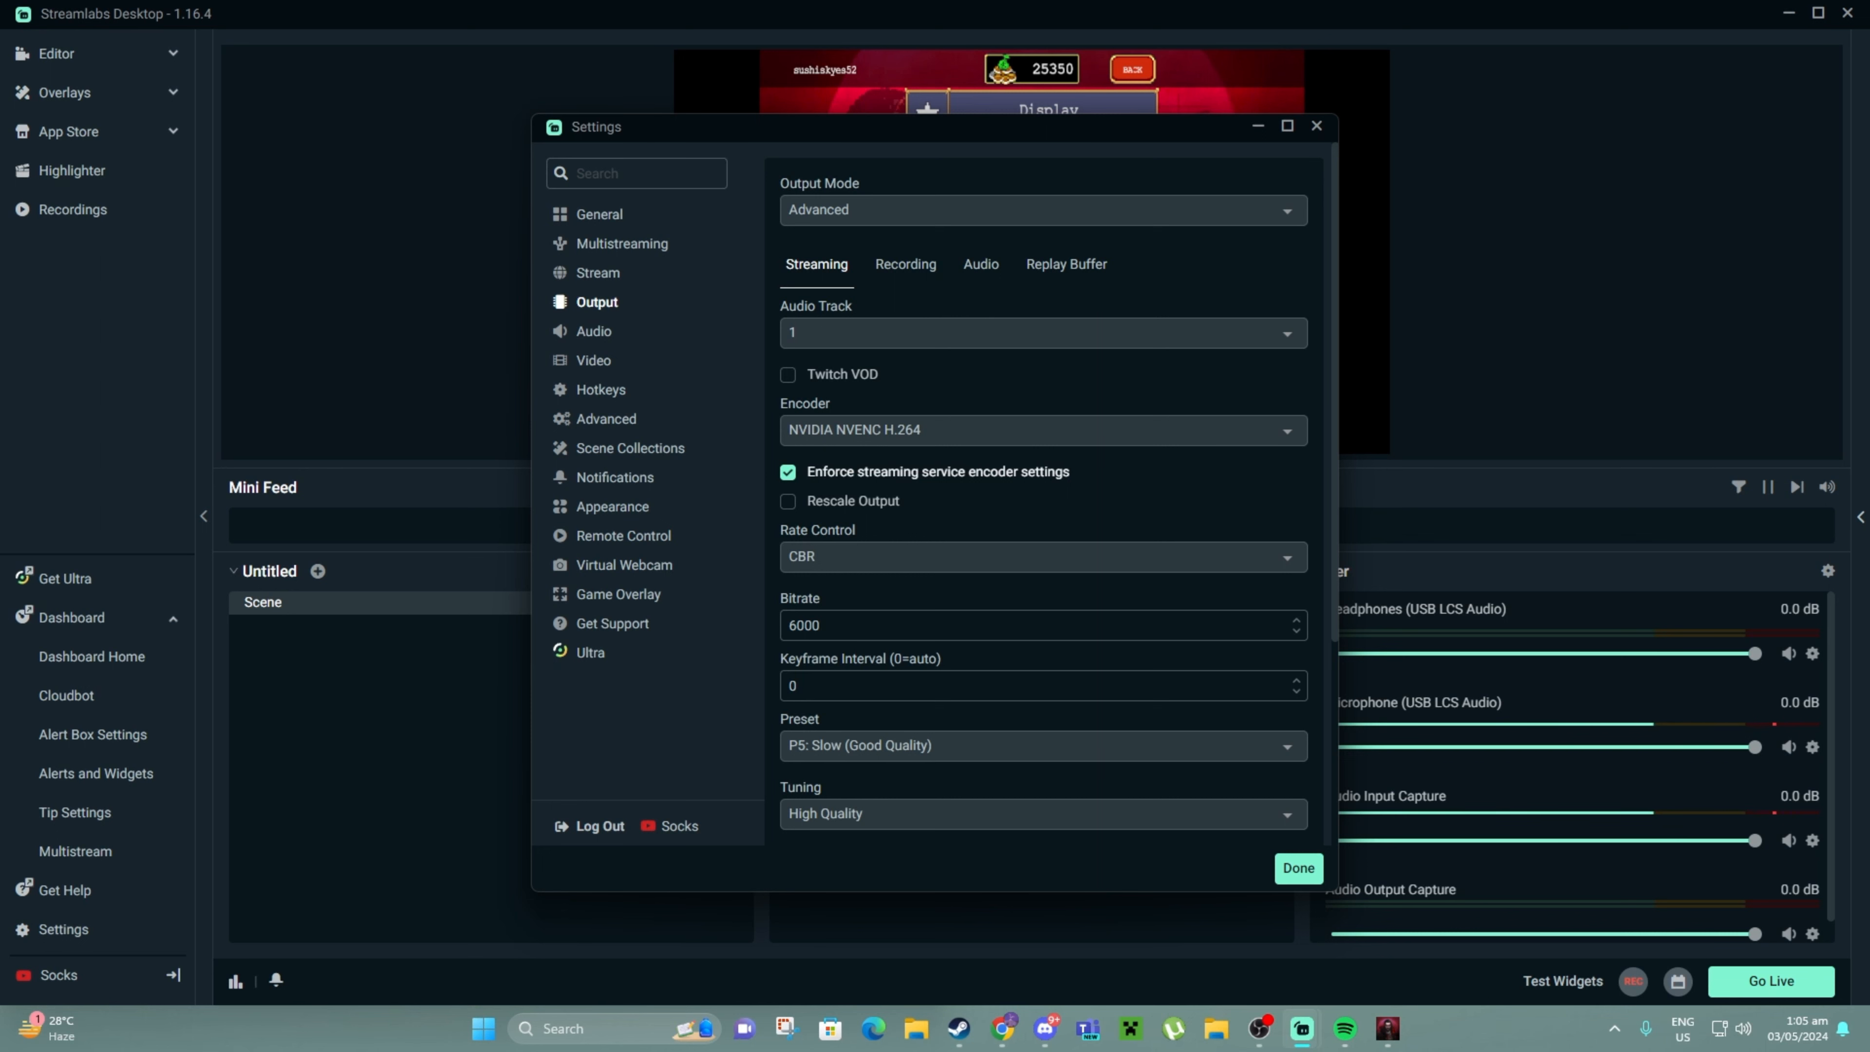
Choose the NVIDIA NVENC H.264 encoder and raise the bitrate from 2500 to 6000
left_click(792, 430)
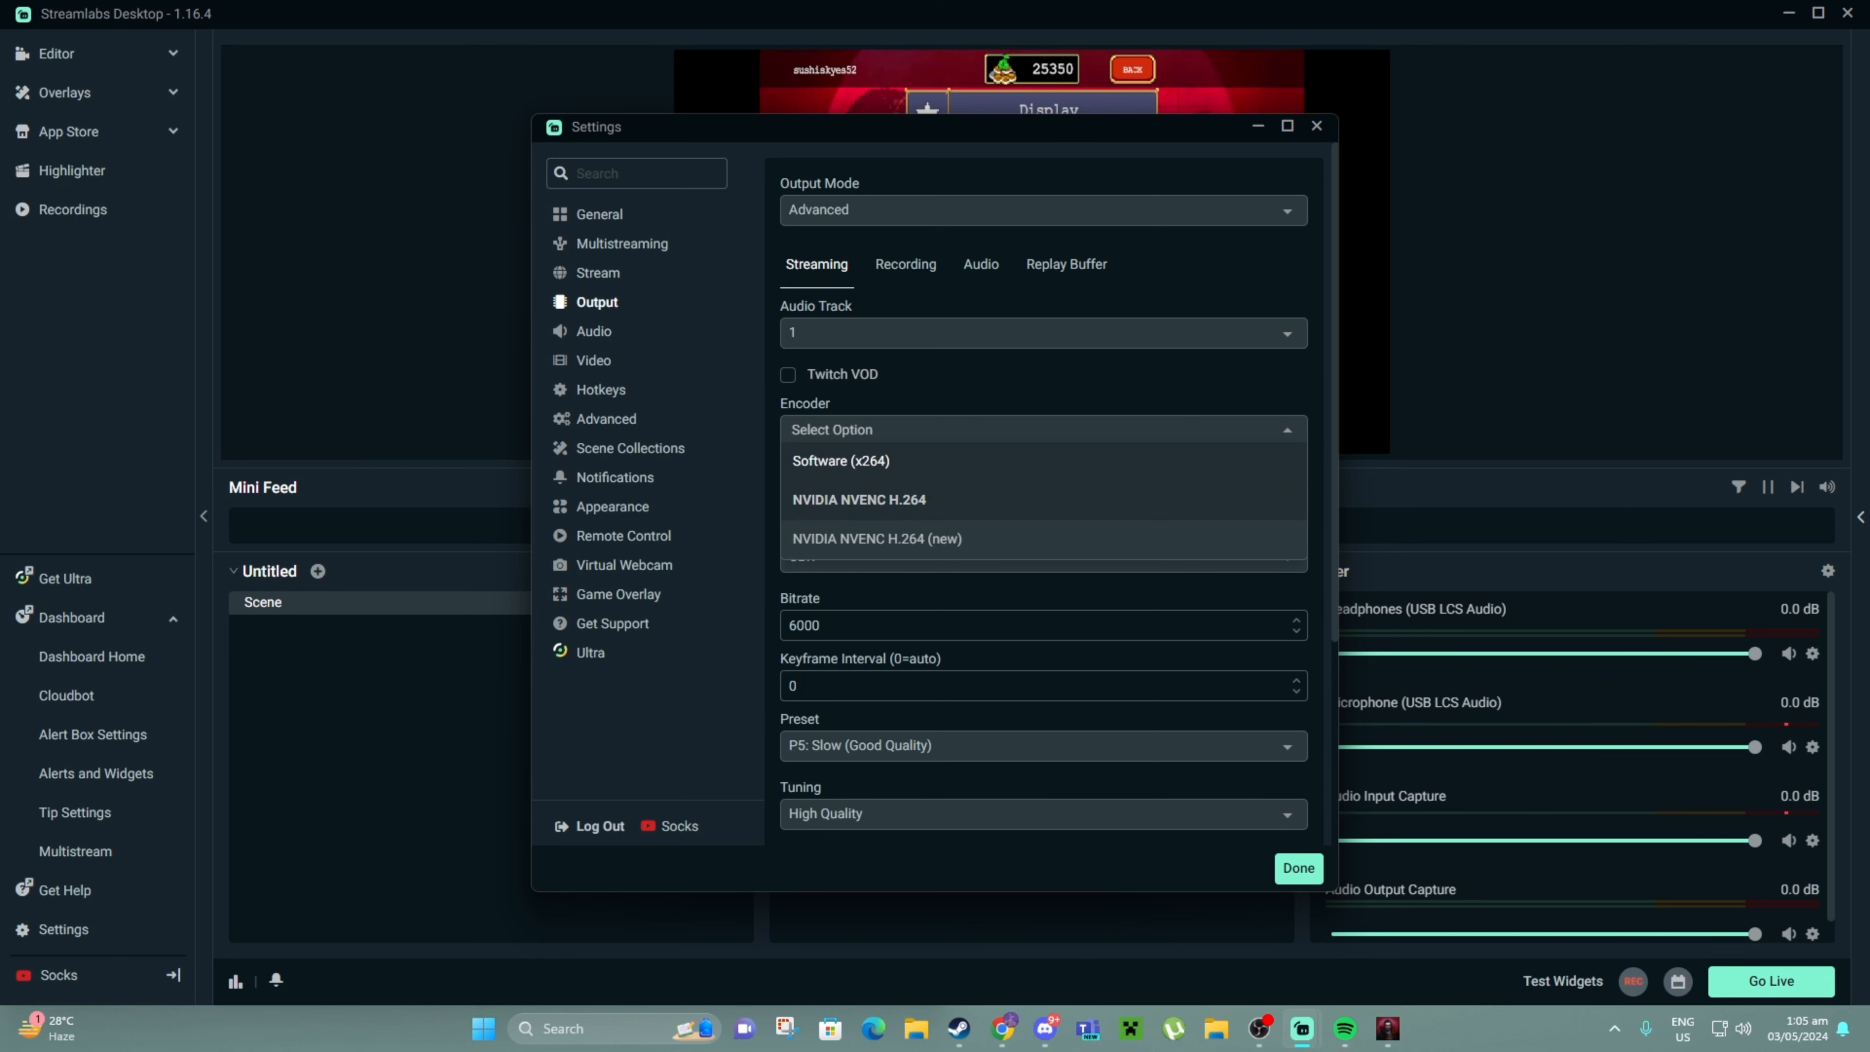
left_click(840, 461)
left_click(1044, 430)
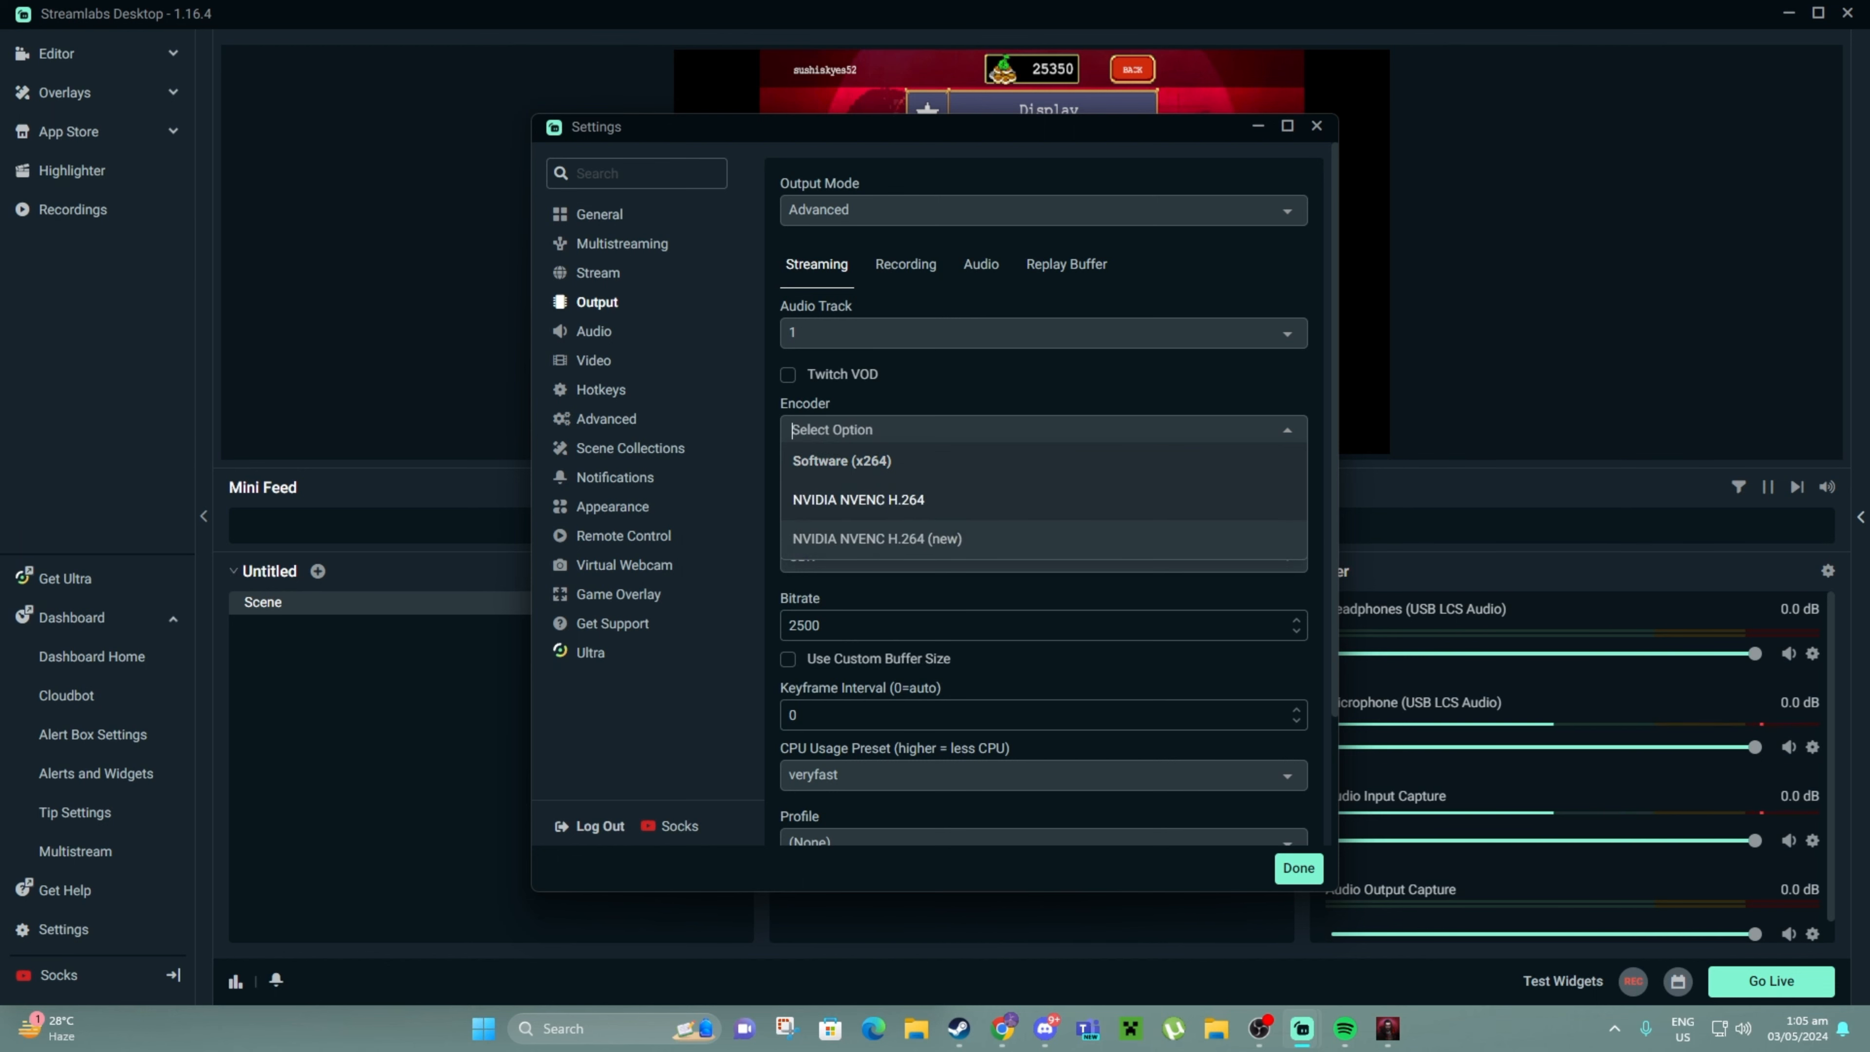
left_click(858, 501)
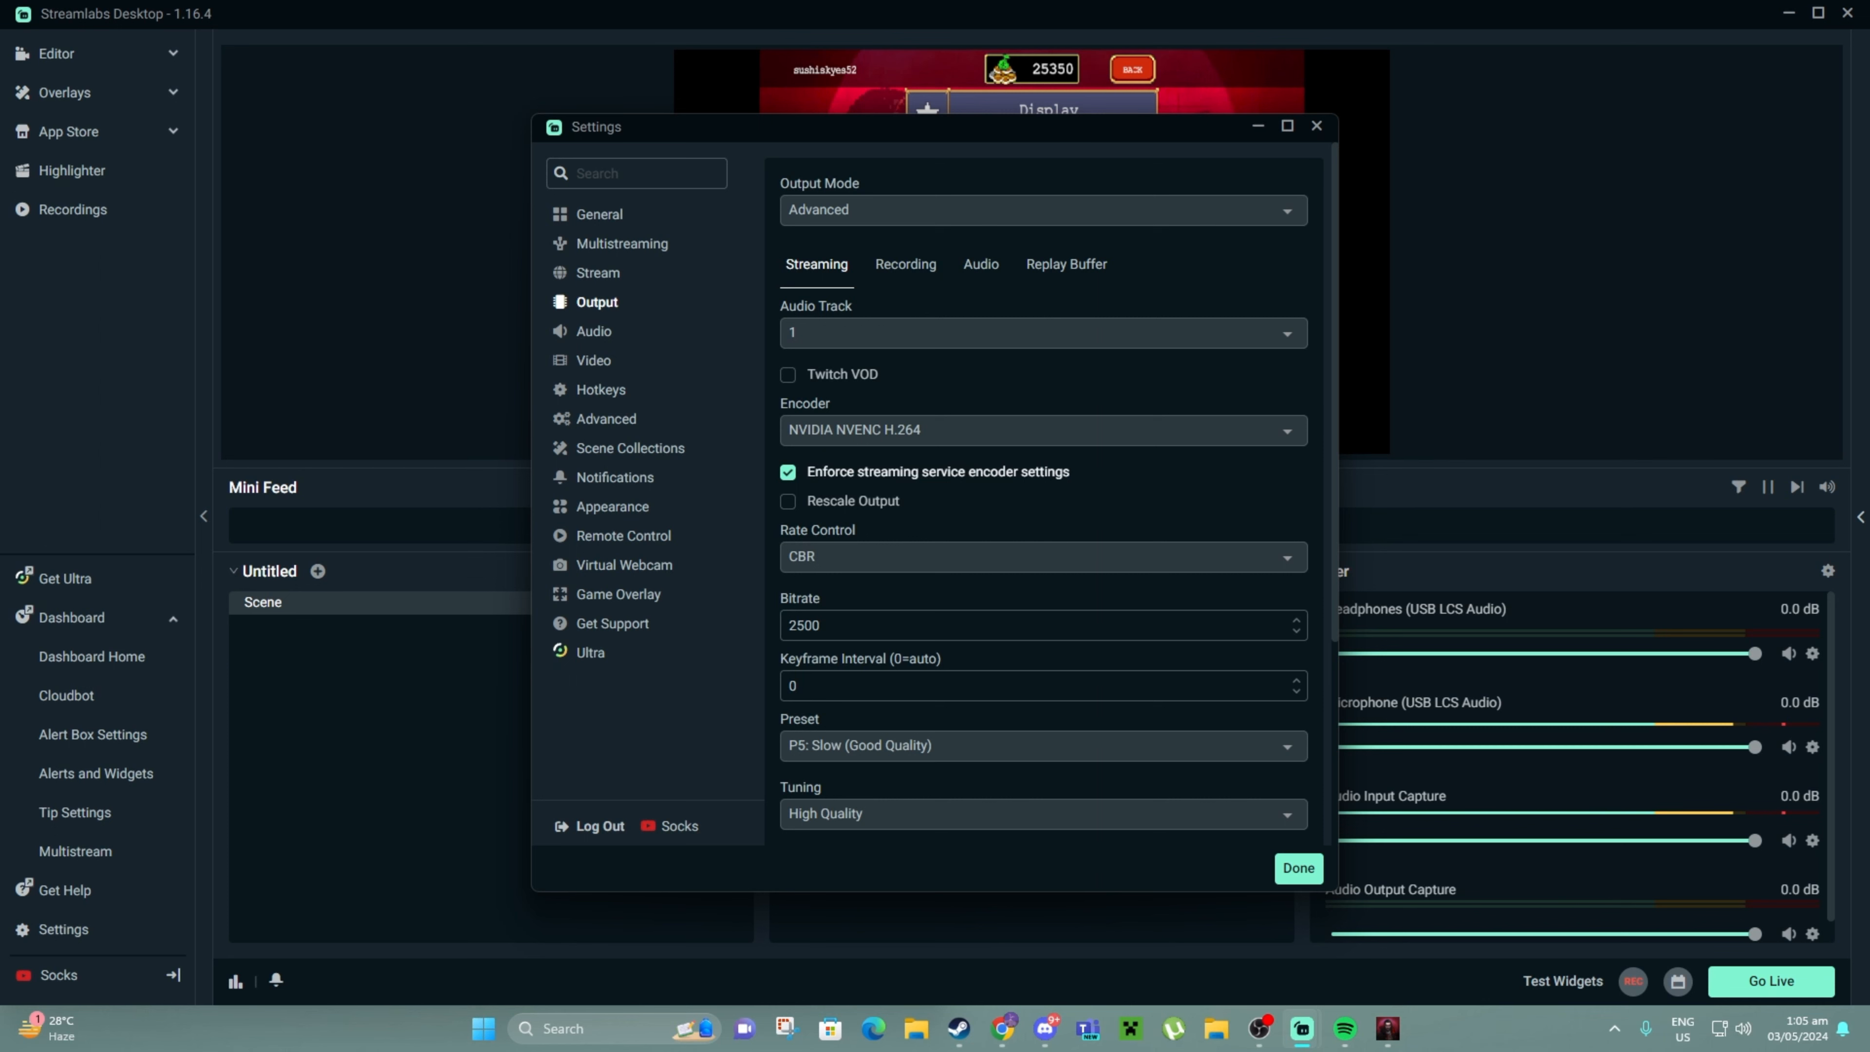
scroll(1044, 493, "down", 3)
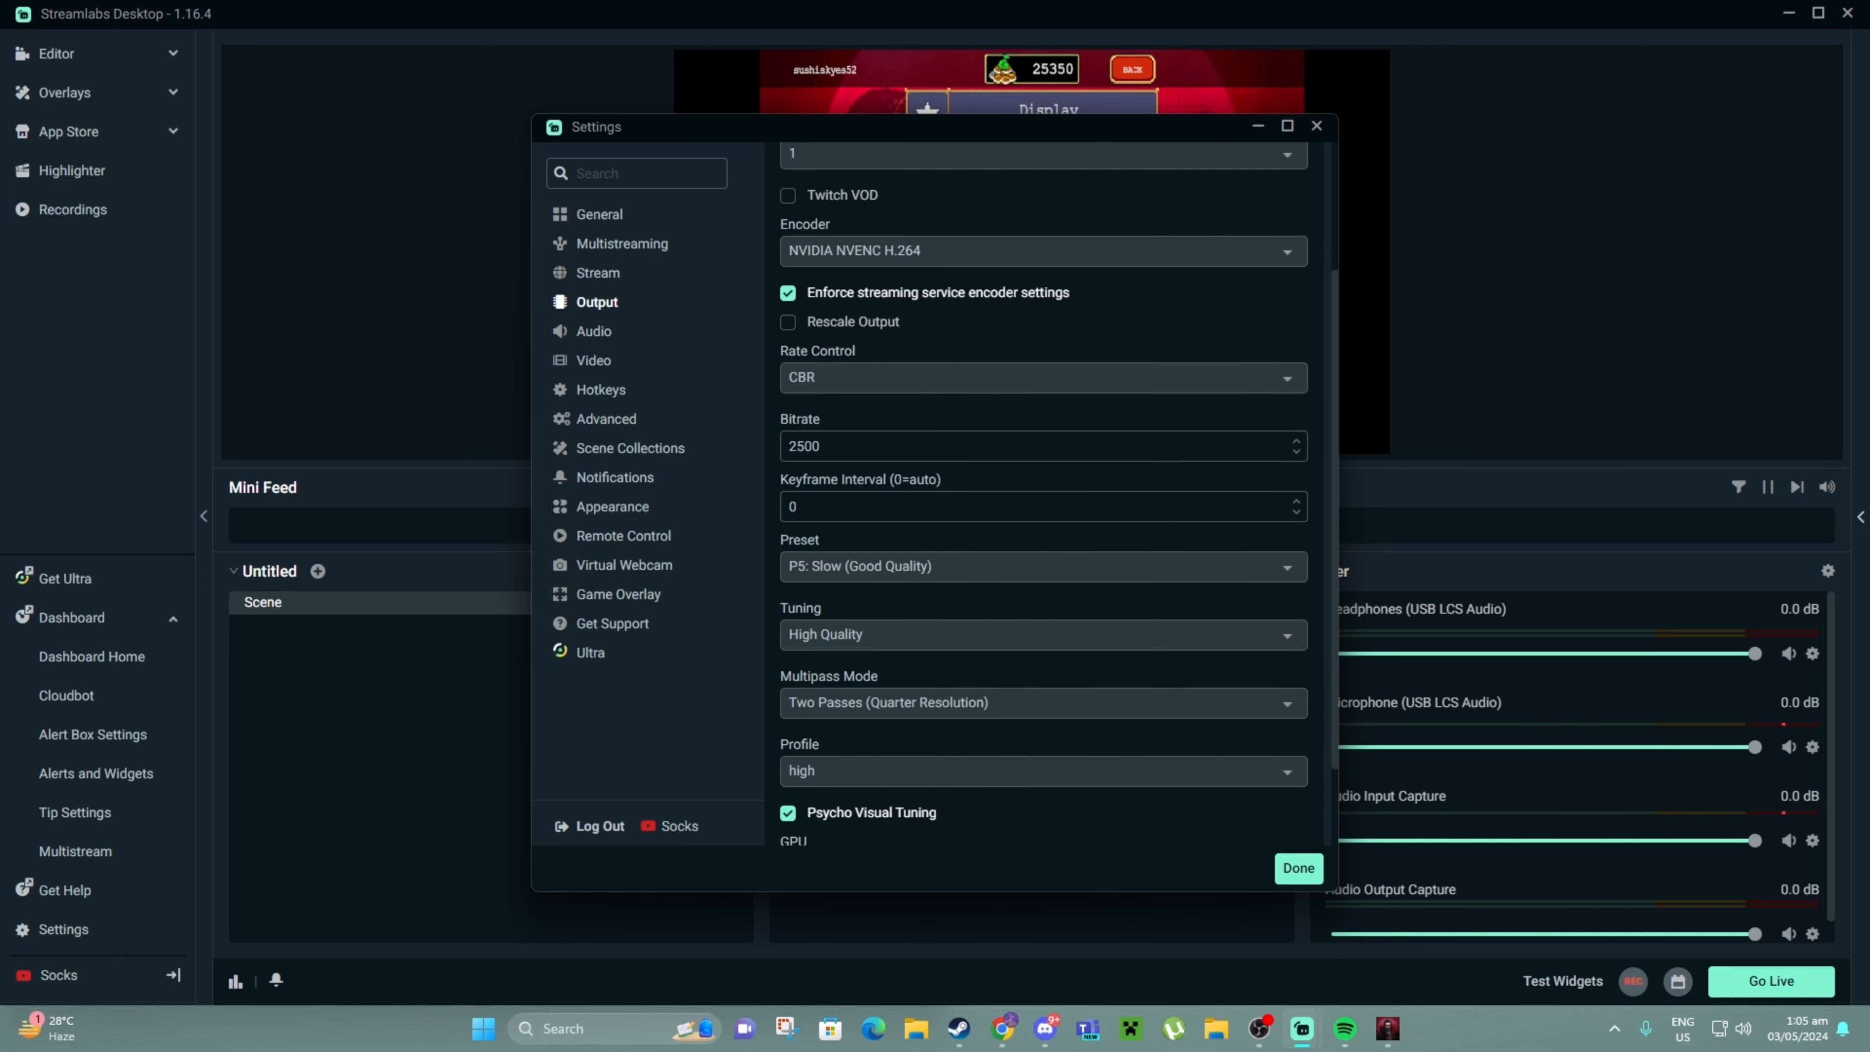
scroll(1045, 499, "down", 1)
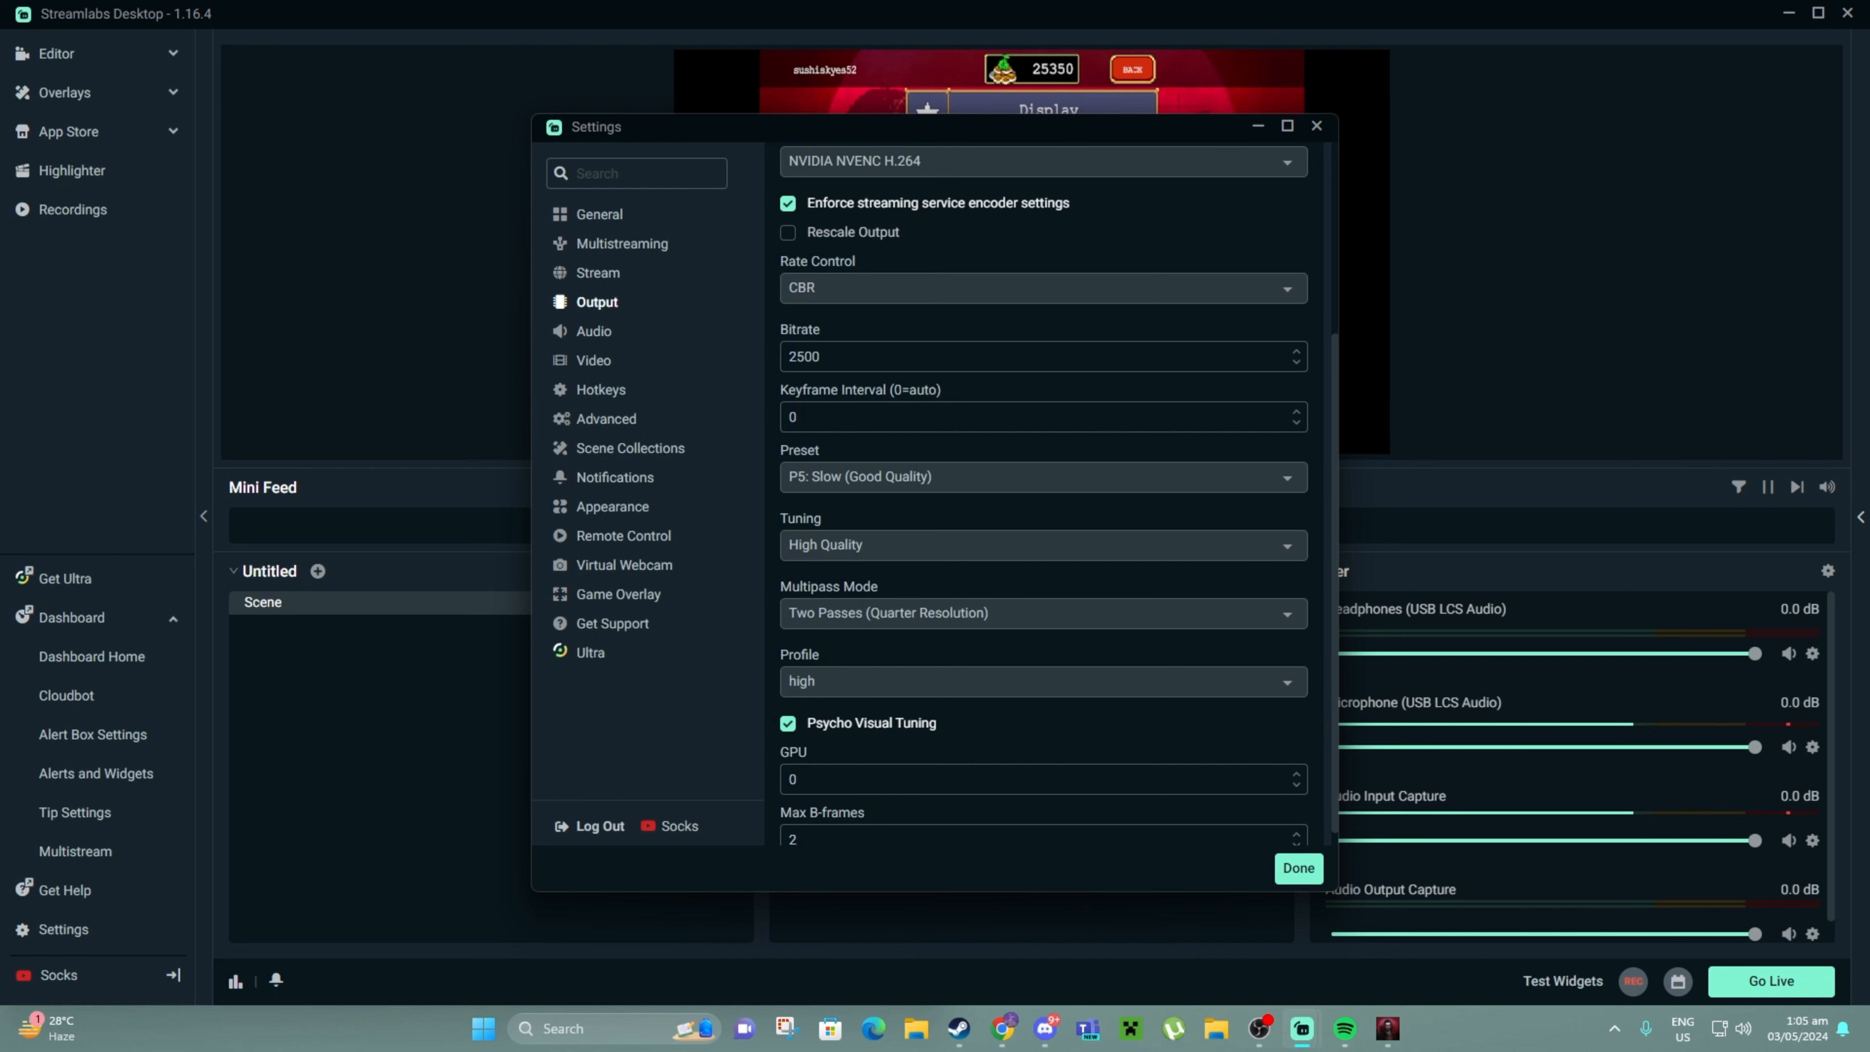
double_click(805, 357)
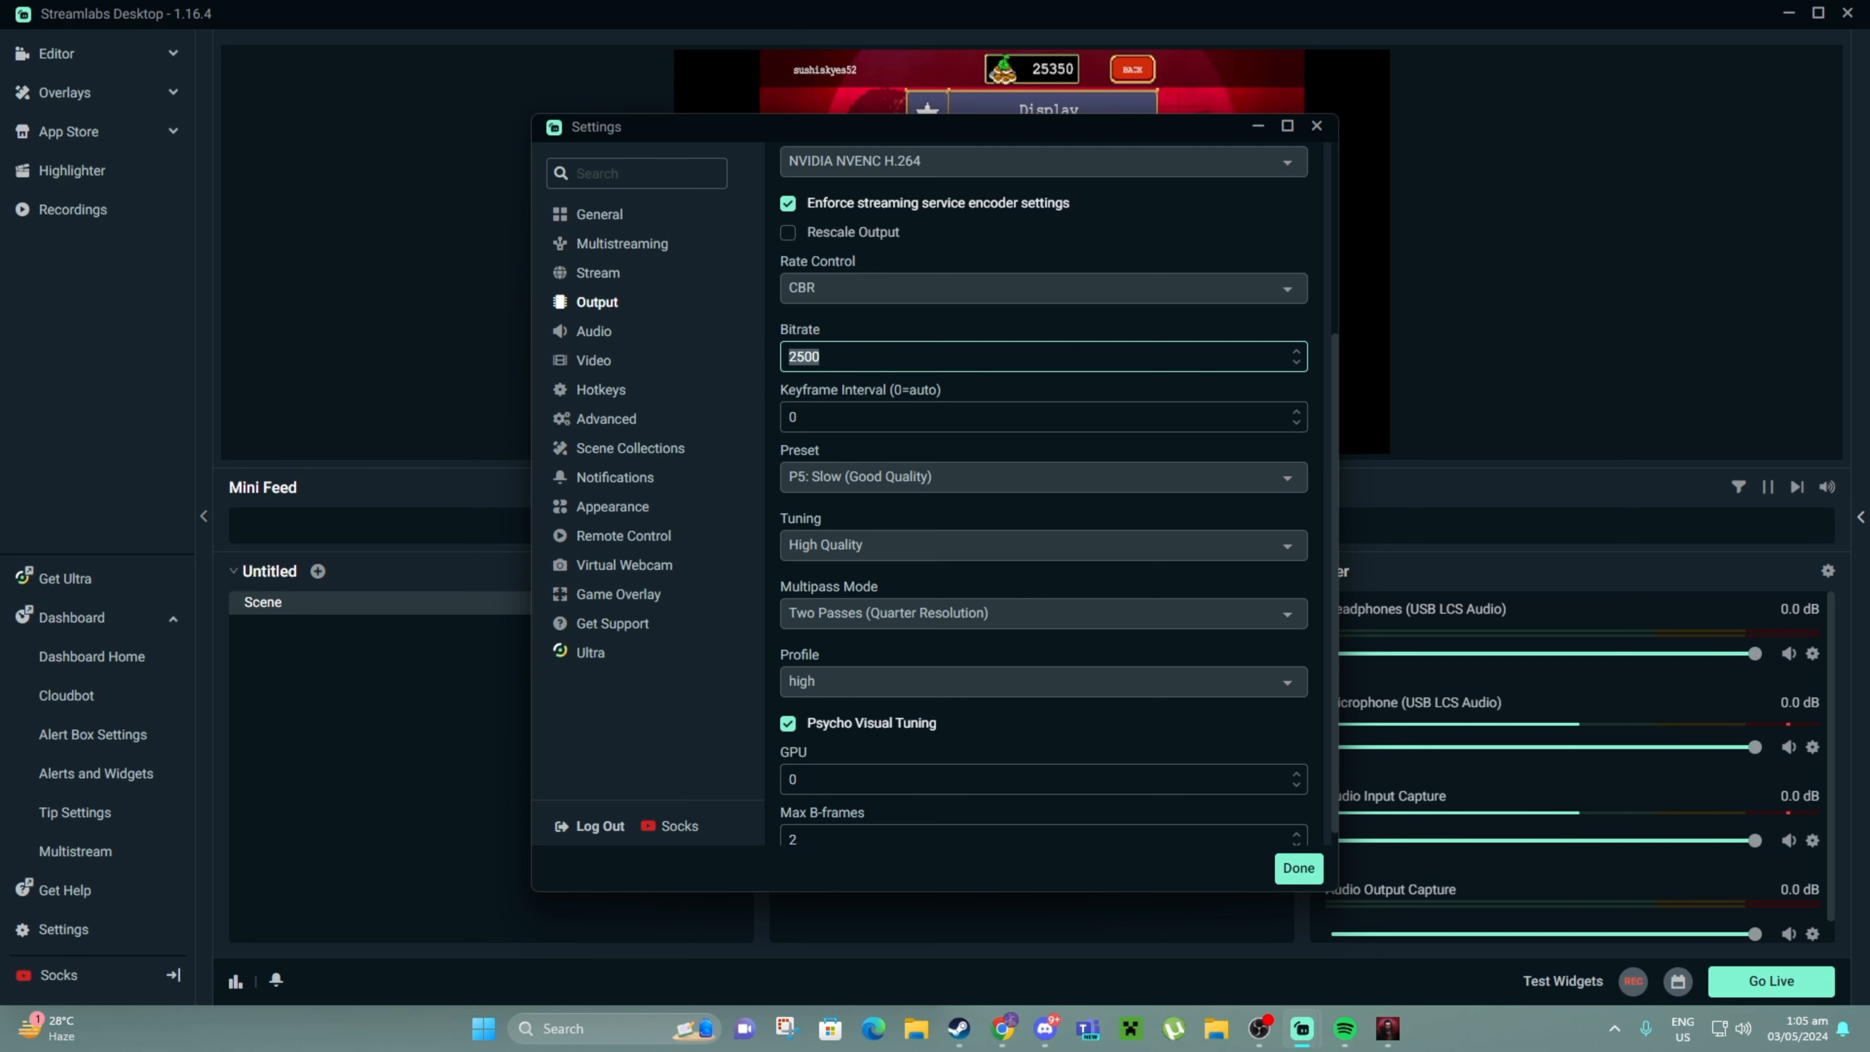
type("6000")
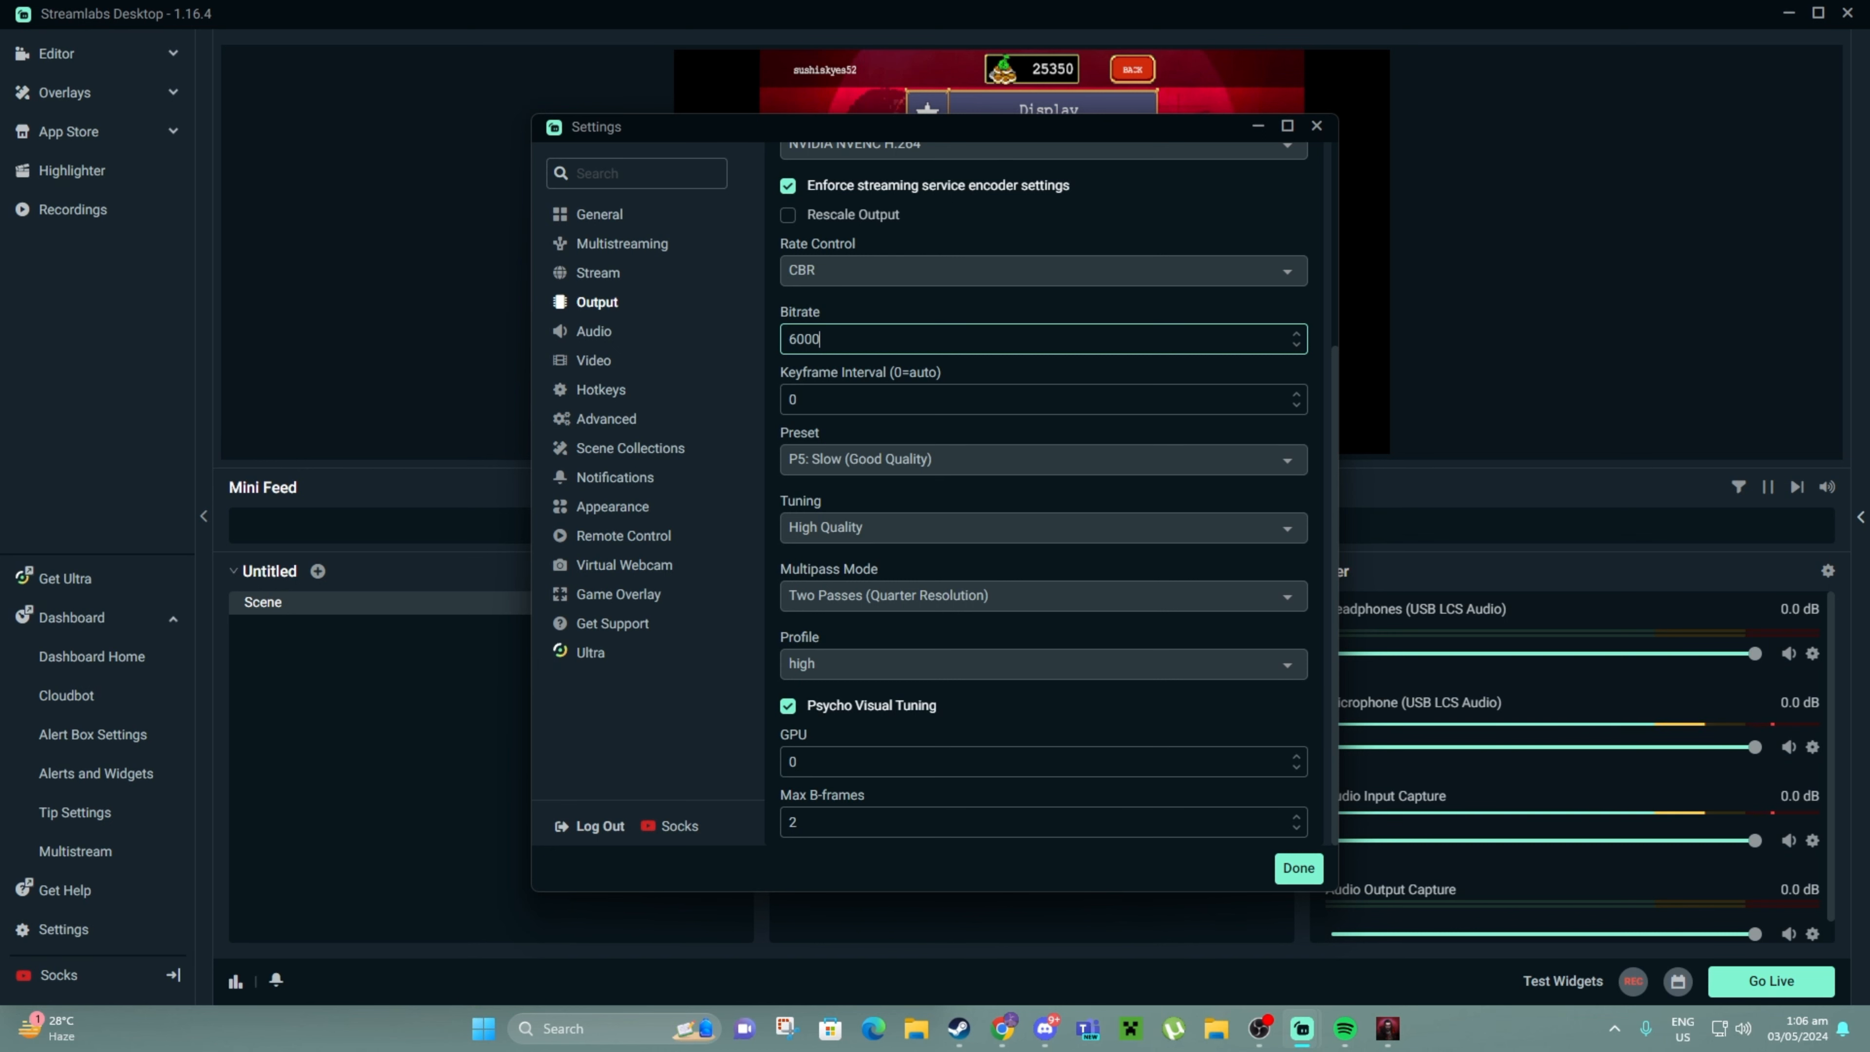
double_click(793, 761)
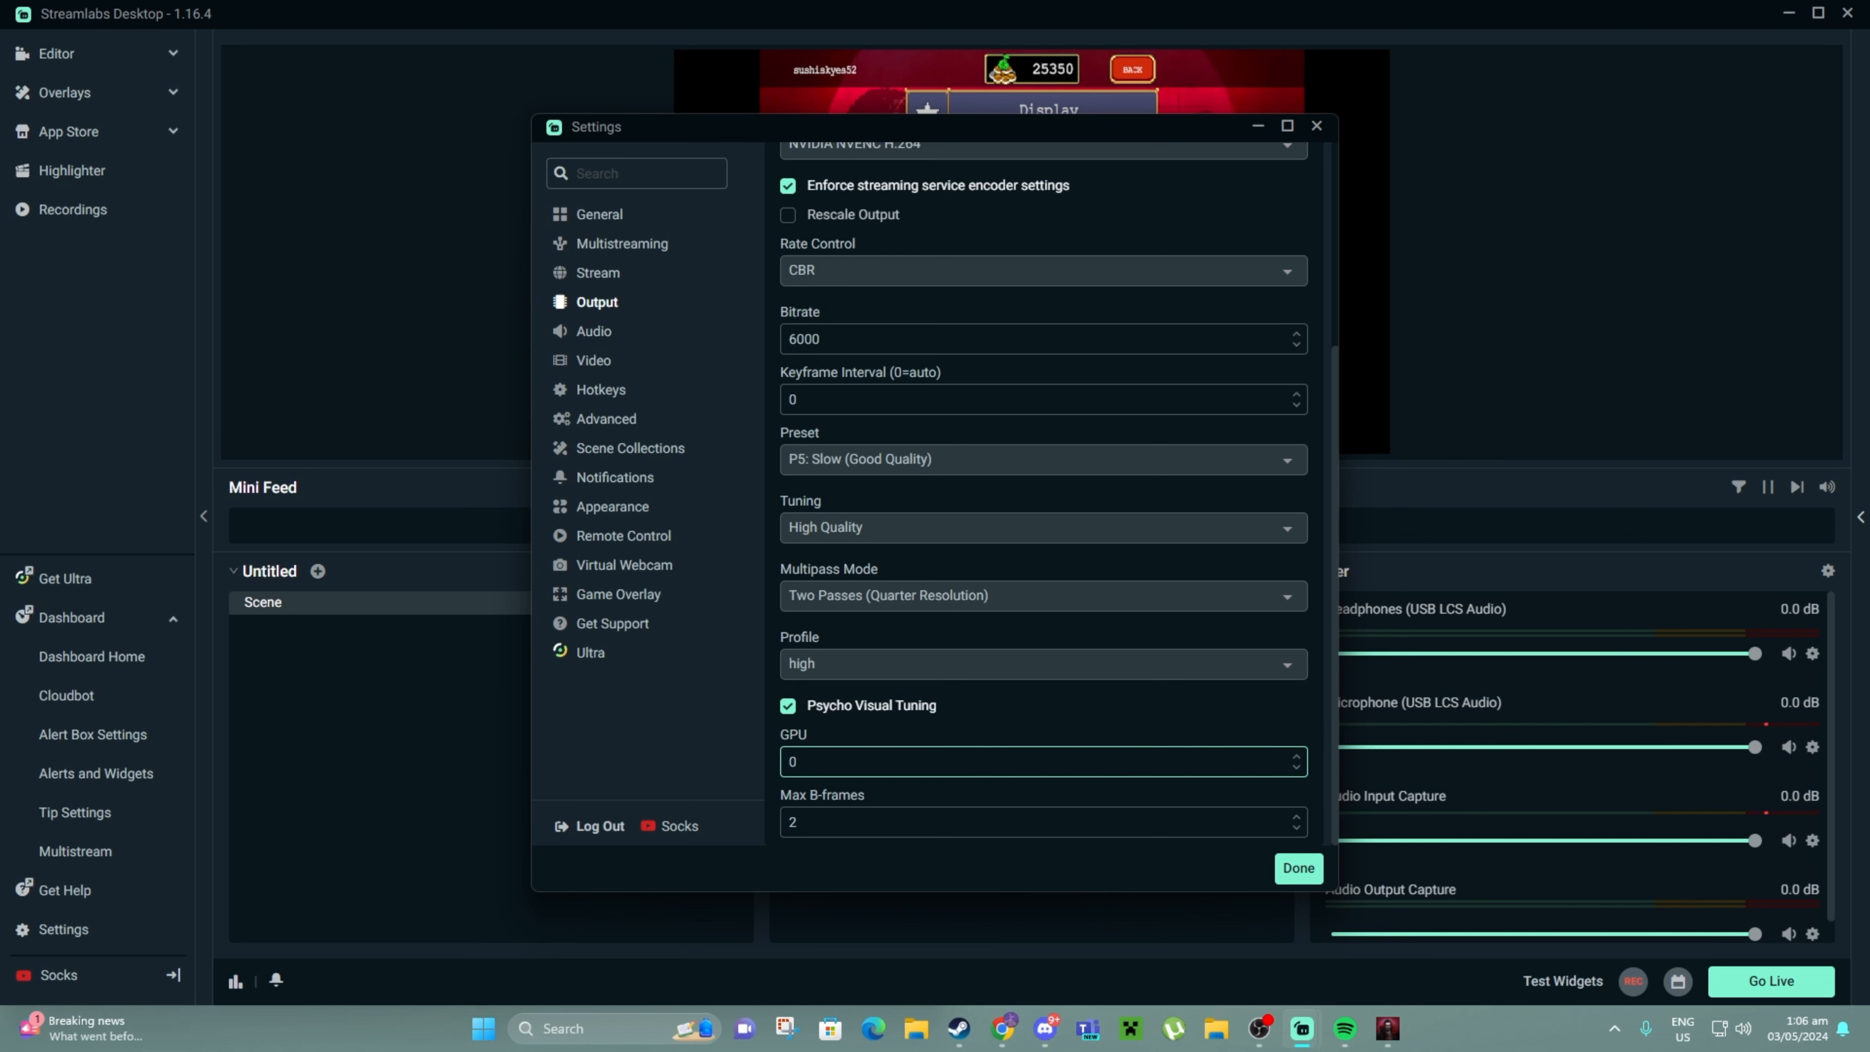
left_click(594, 332)
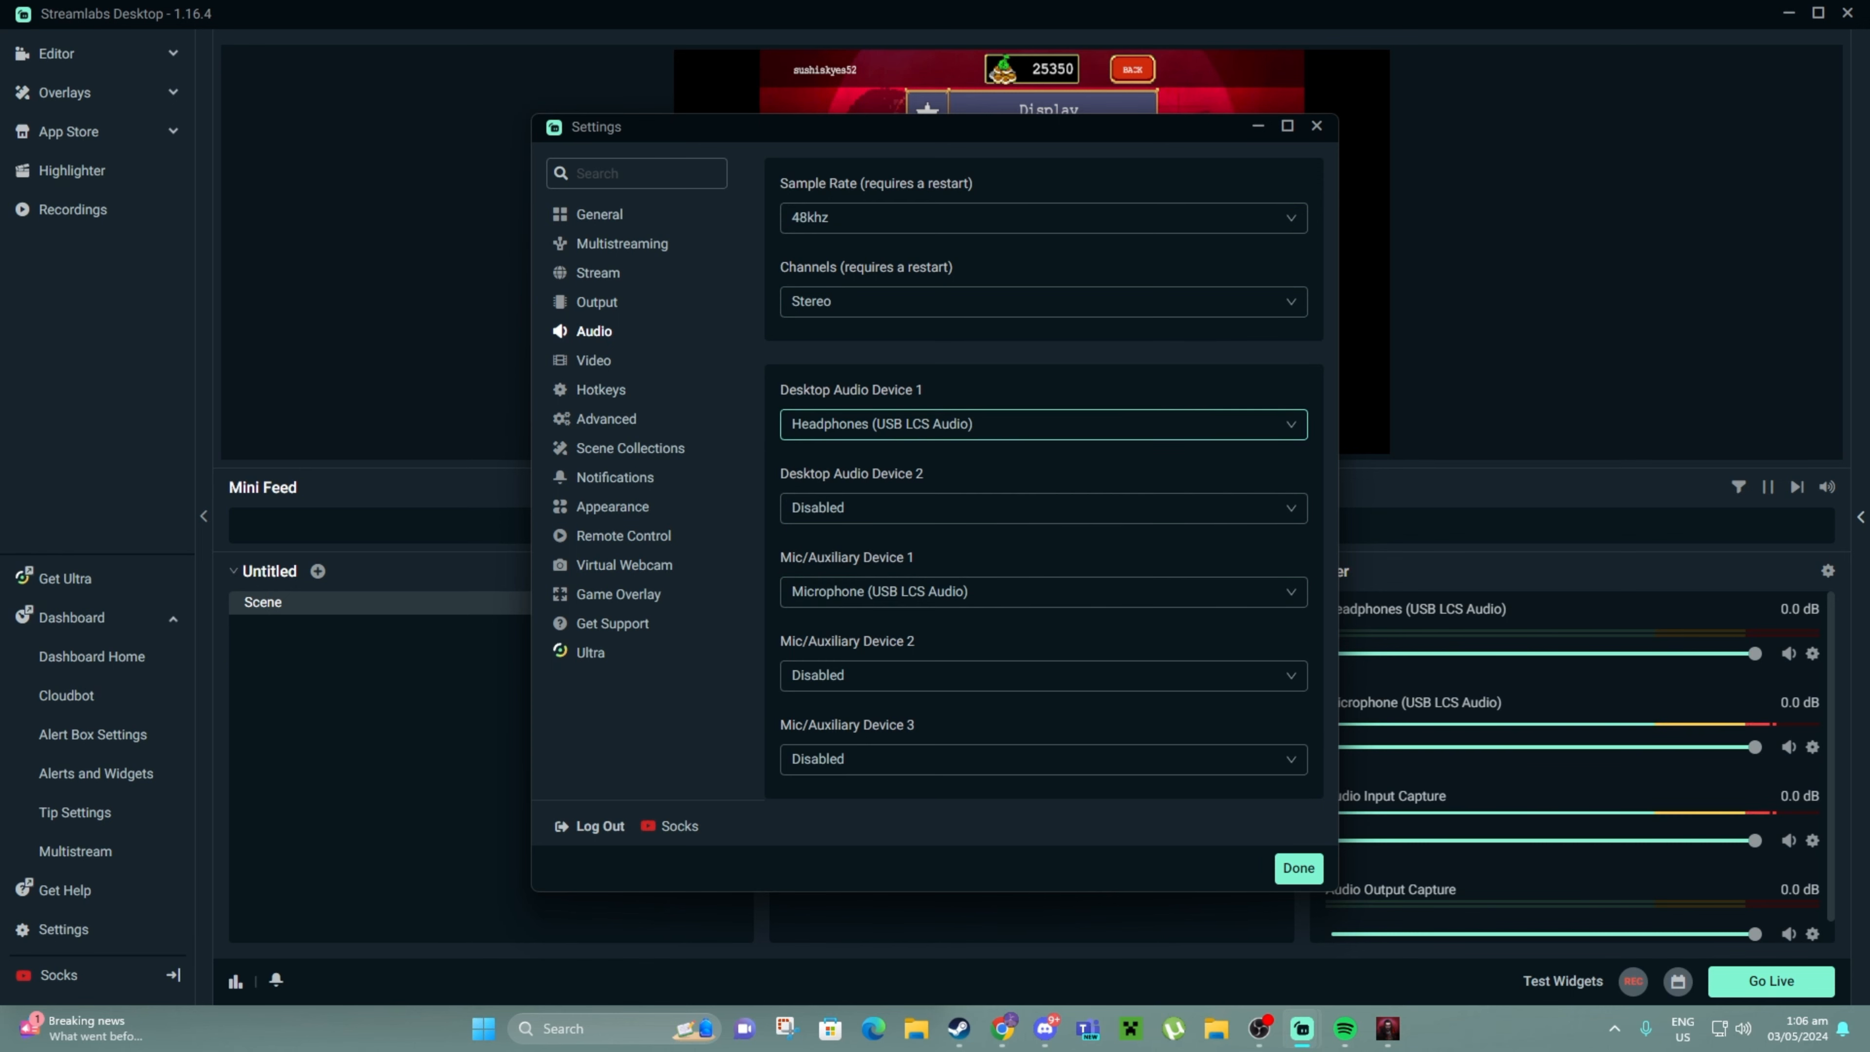
Keep Headphones (USB LCS Audio) for desktop audio and Microphone (USB LCS Audio) for mic
left_click(1043, 424)
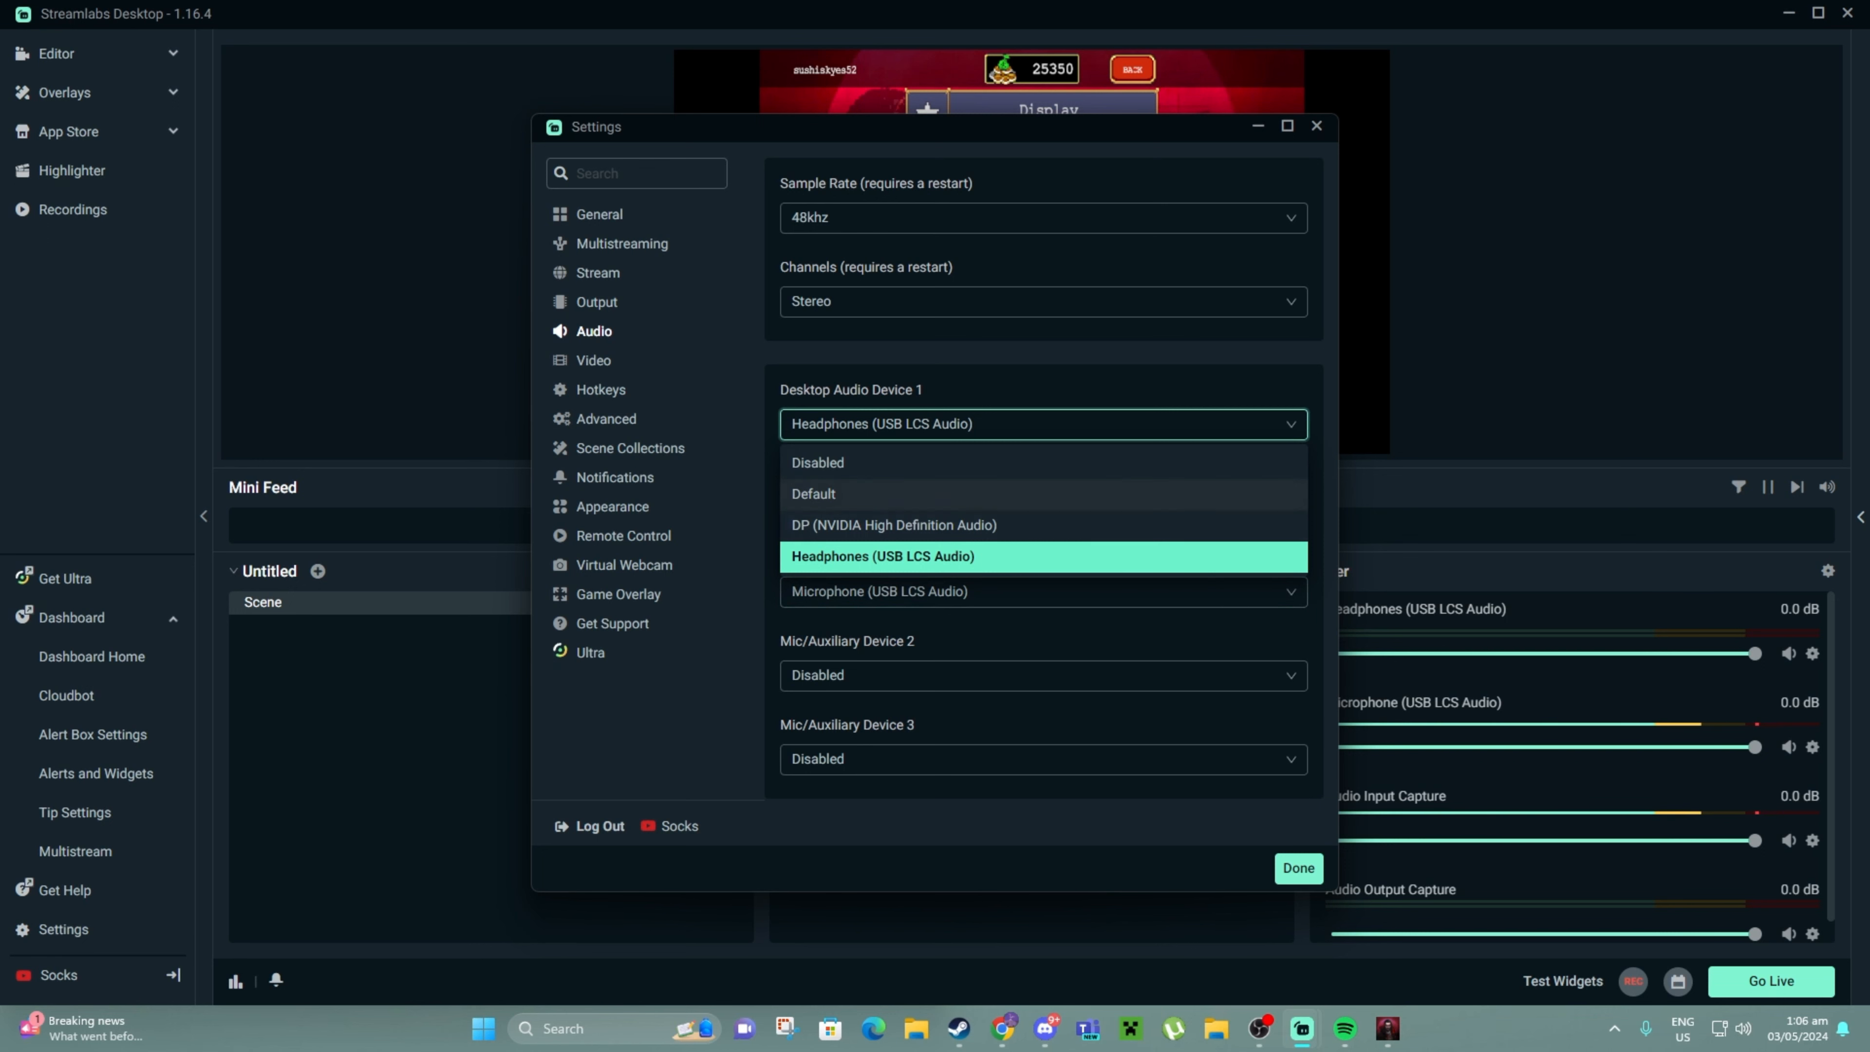
left_click(1044, 424)
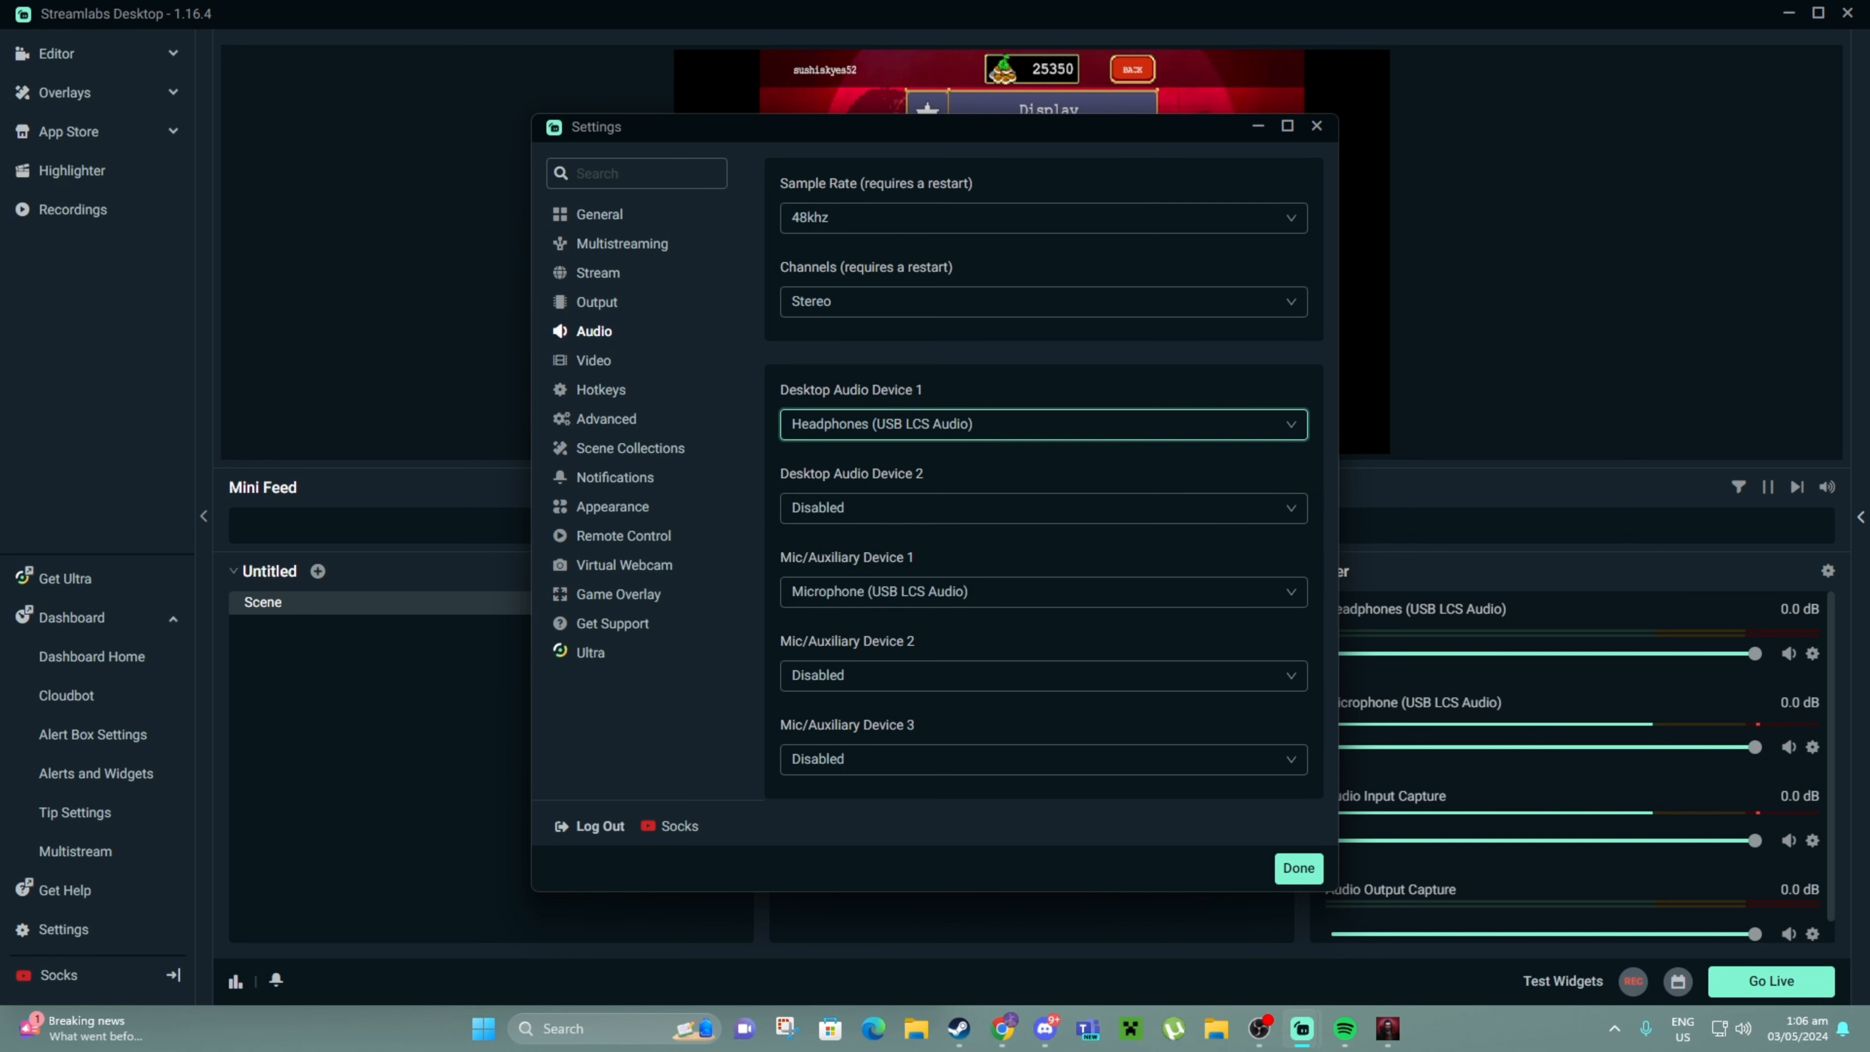
left_click(1043, 592)
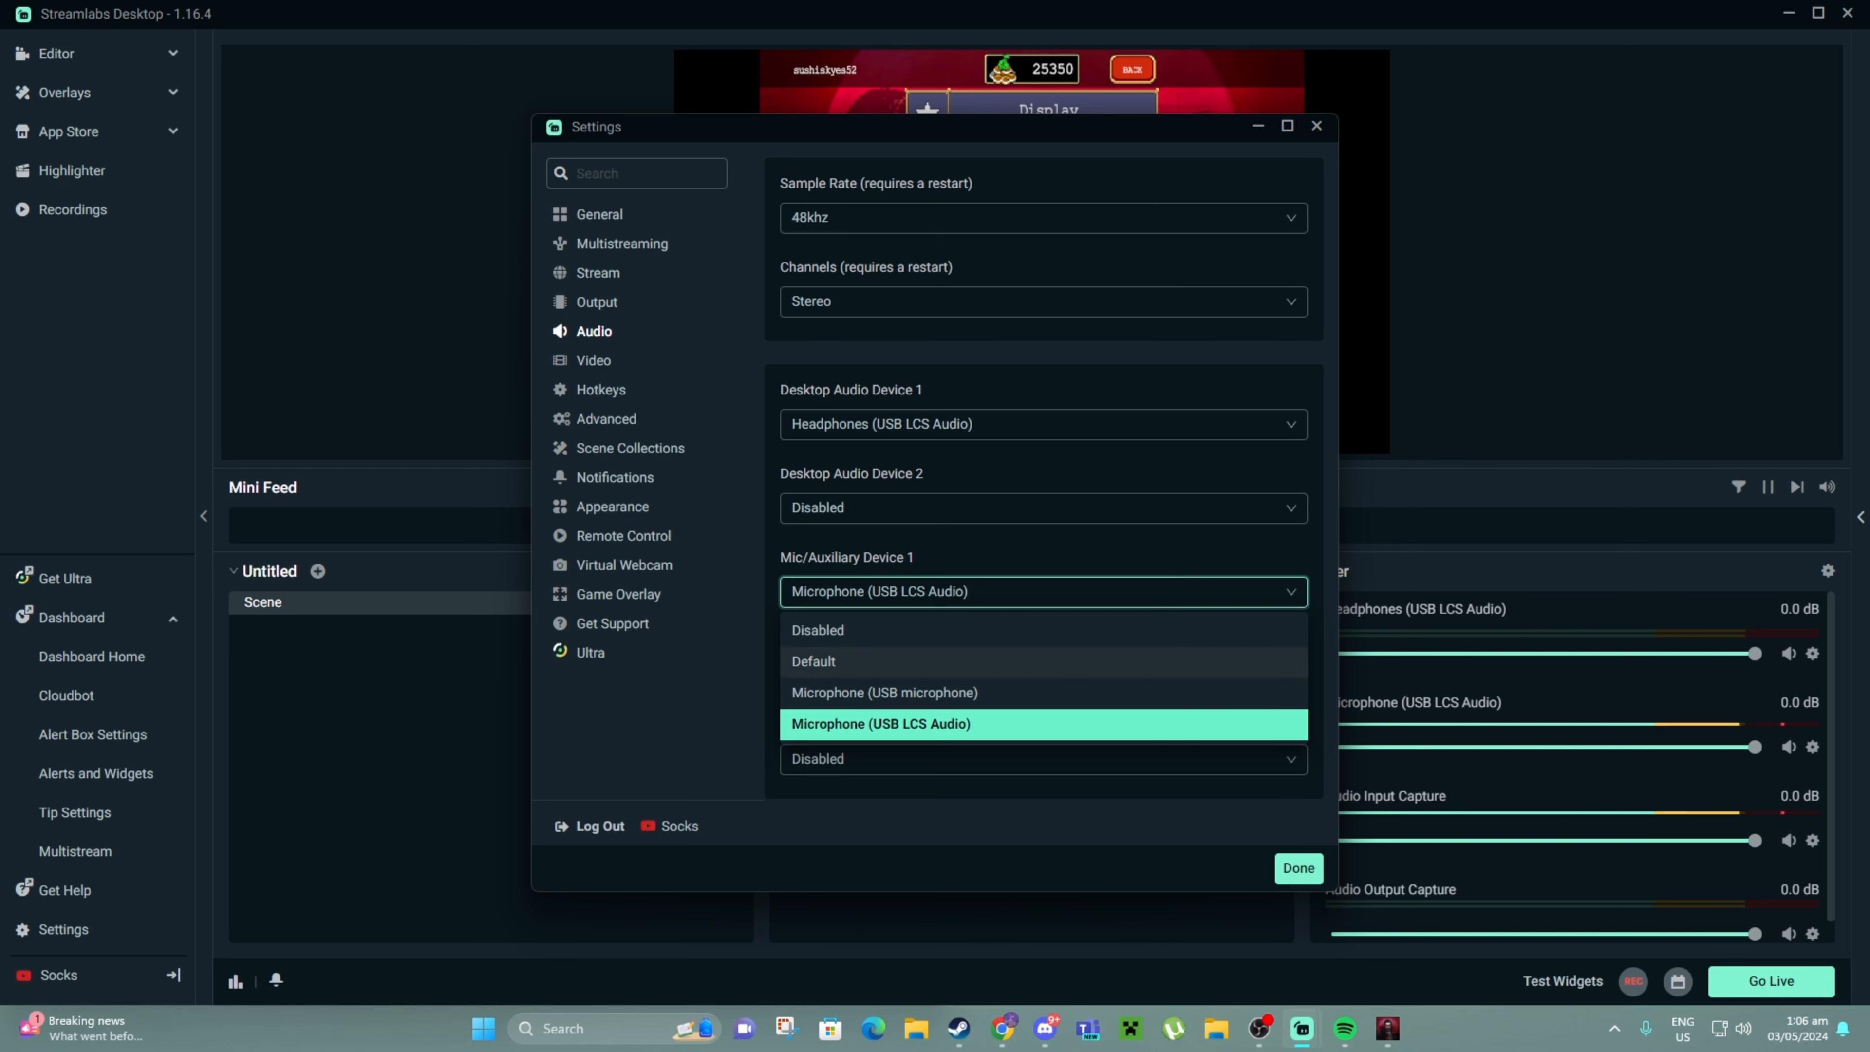
left_click(1043, 592)
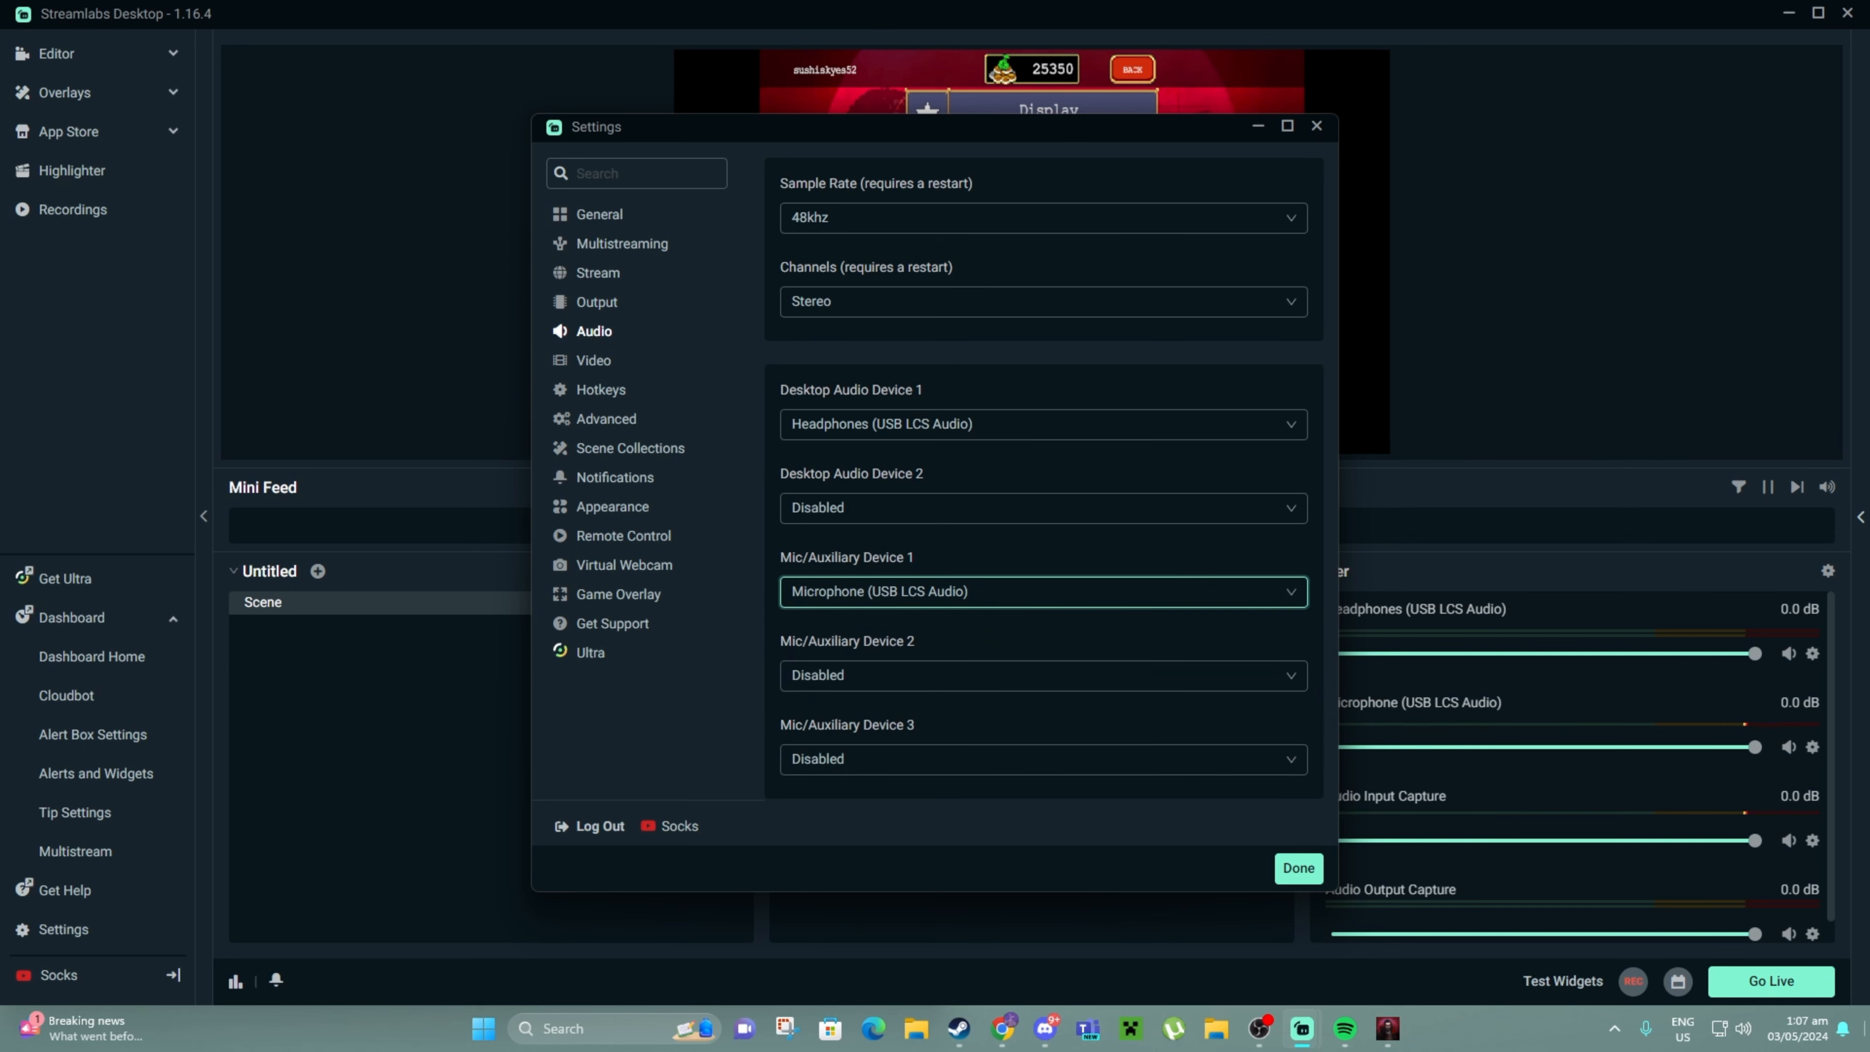
left_click(593, 361)
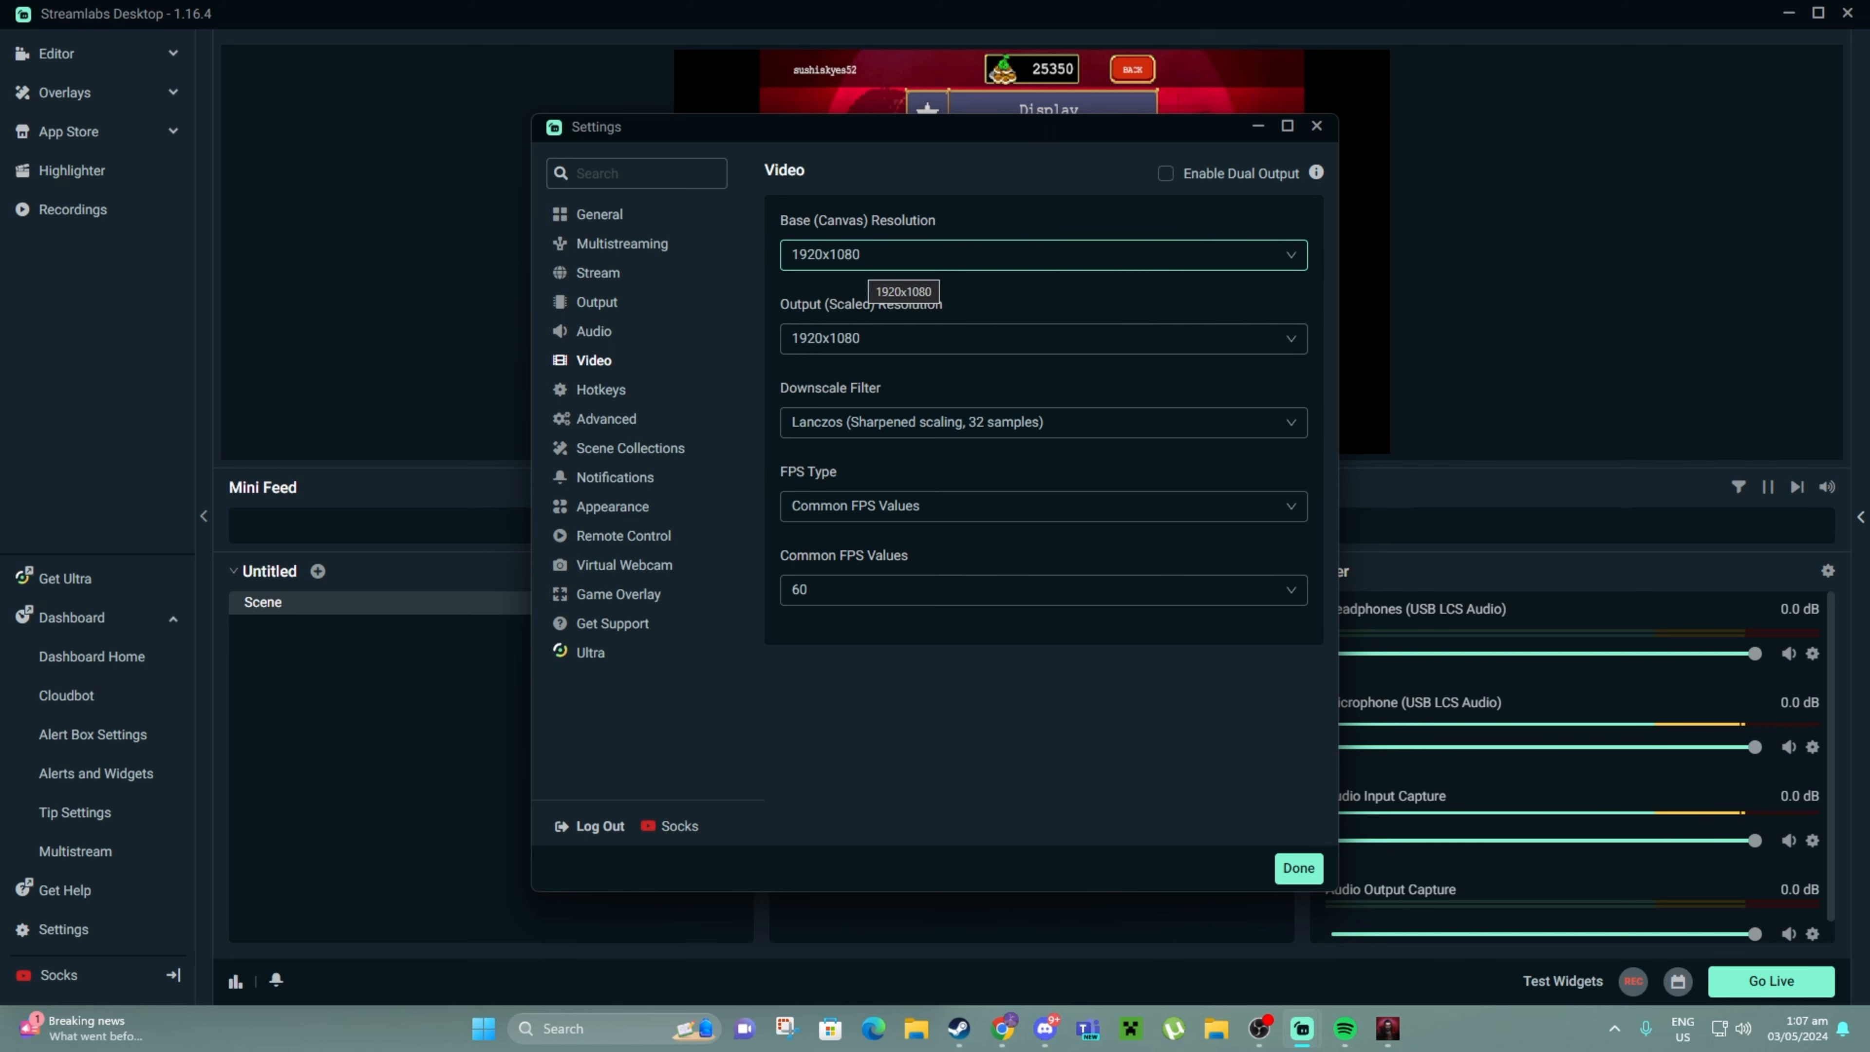
left_click(876, 261)
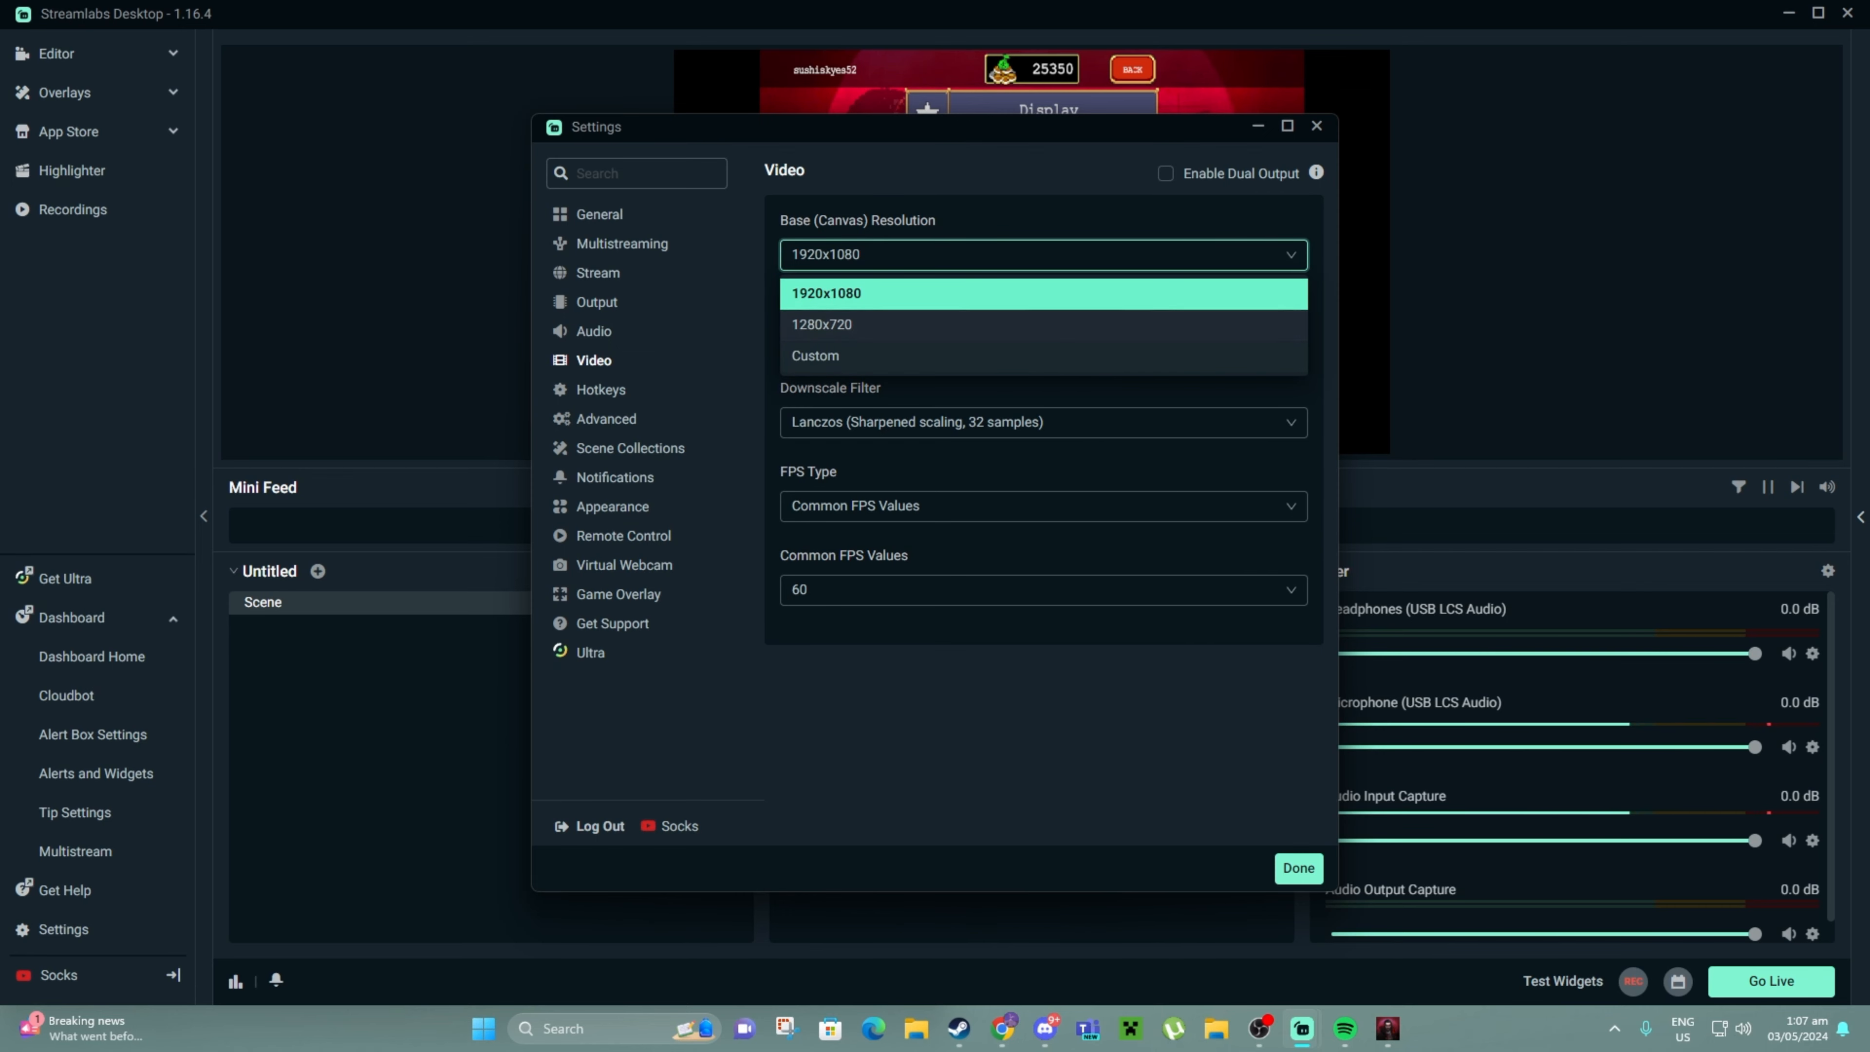
left_click(876, 294)
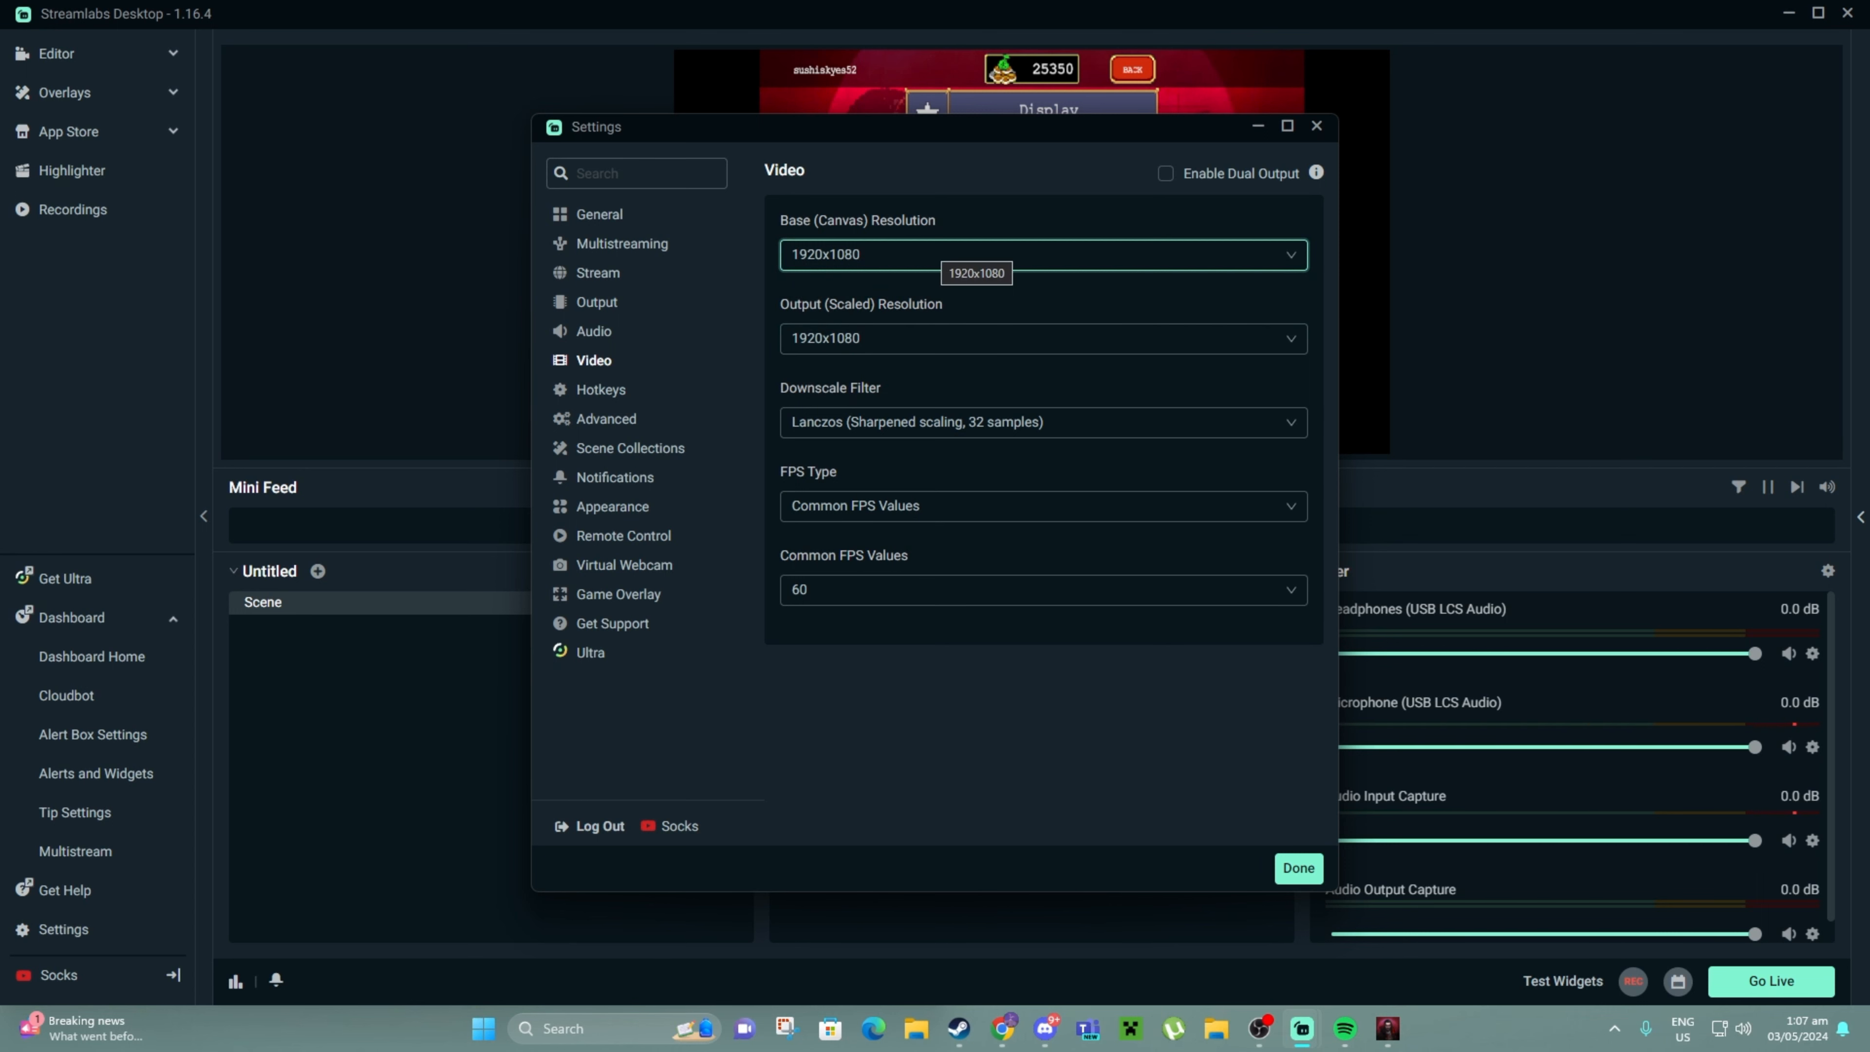
left_click(964, 255)
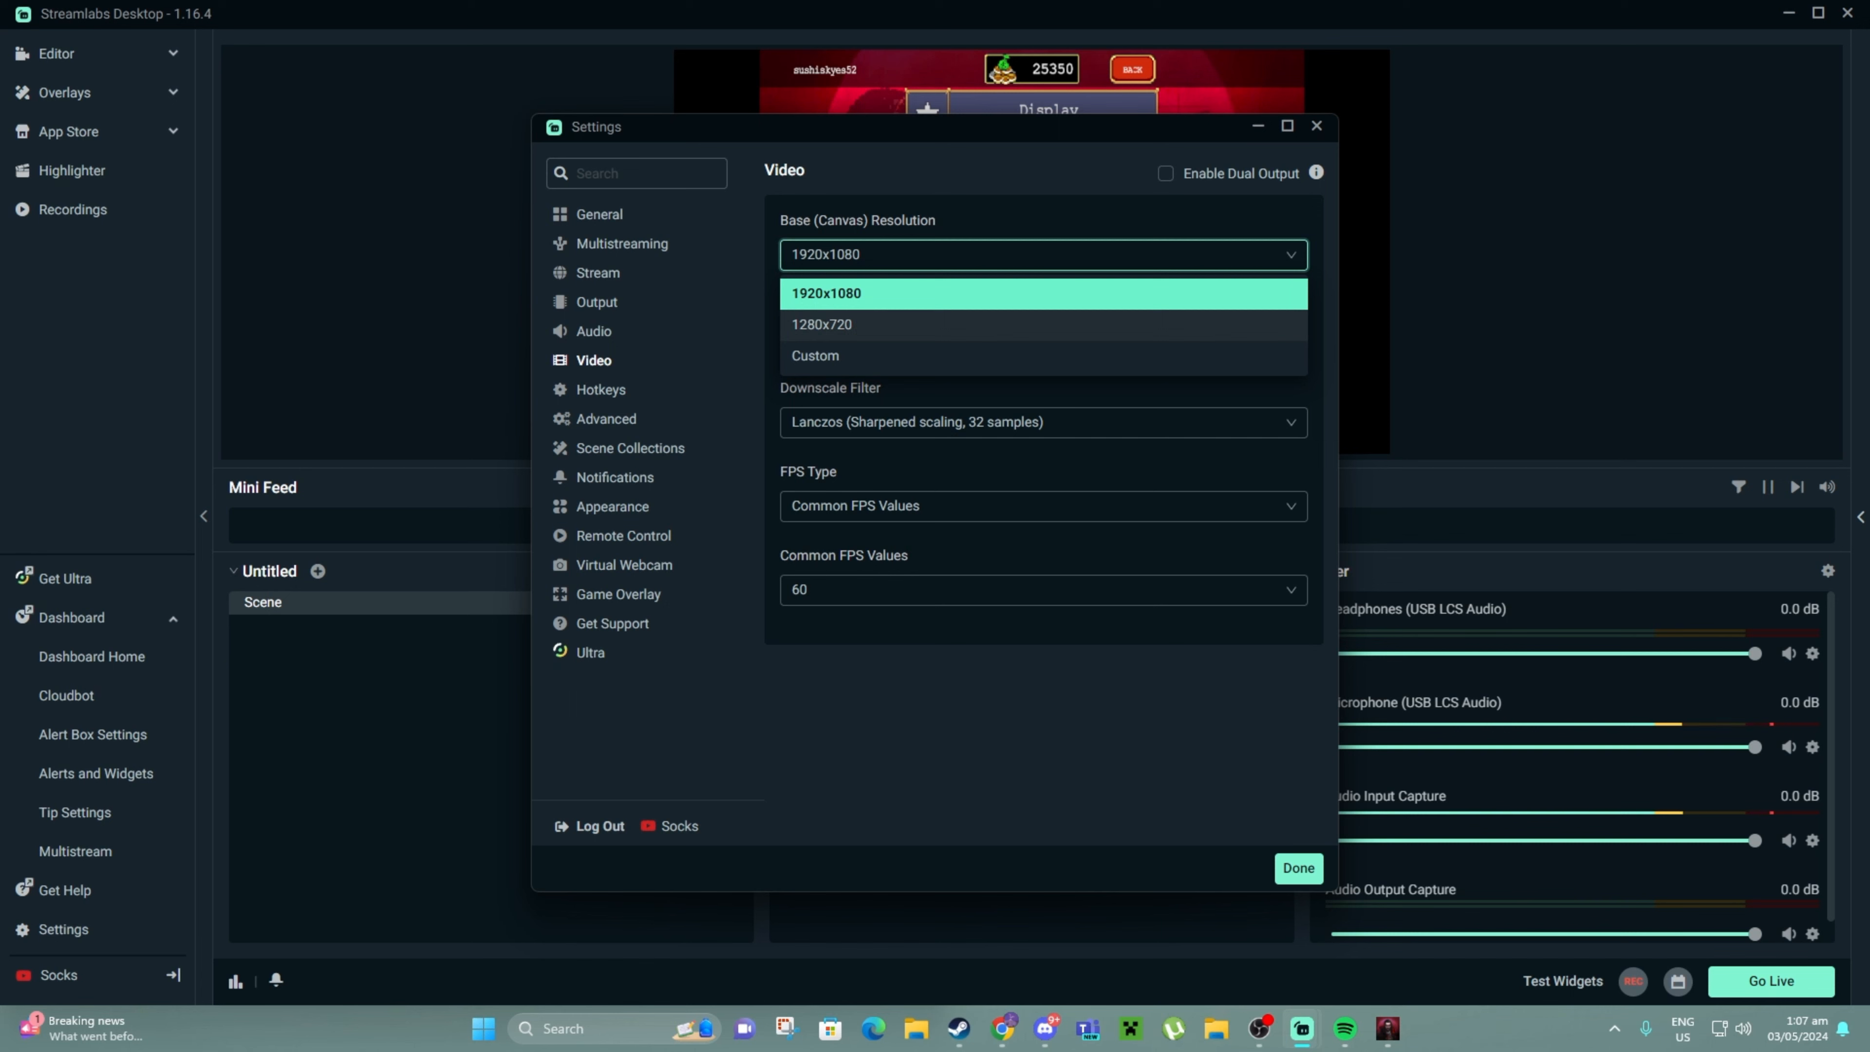
left_click(964, 294)
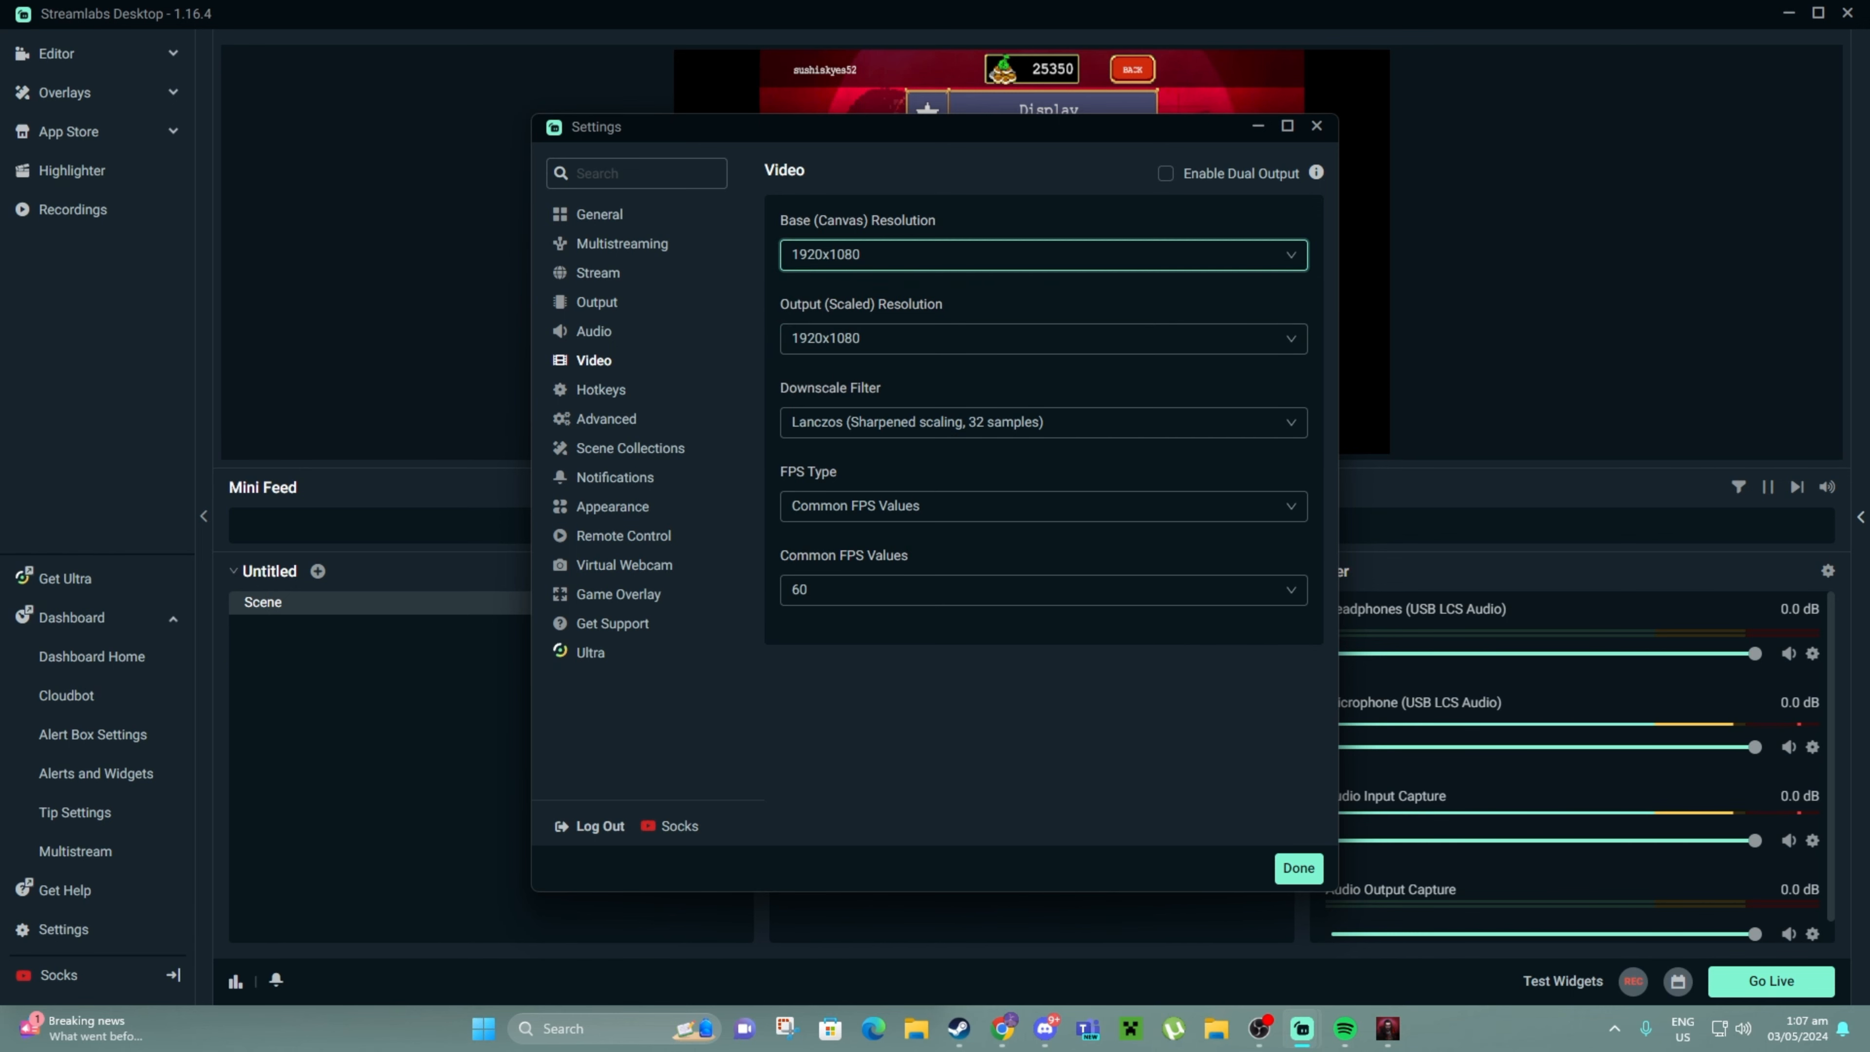
left_click(964, 255)
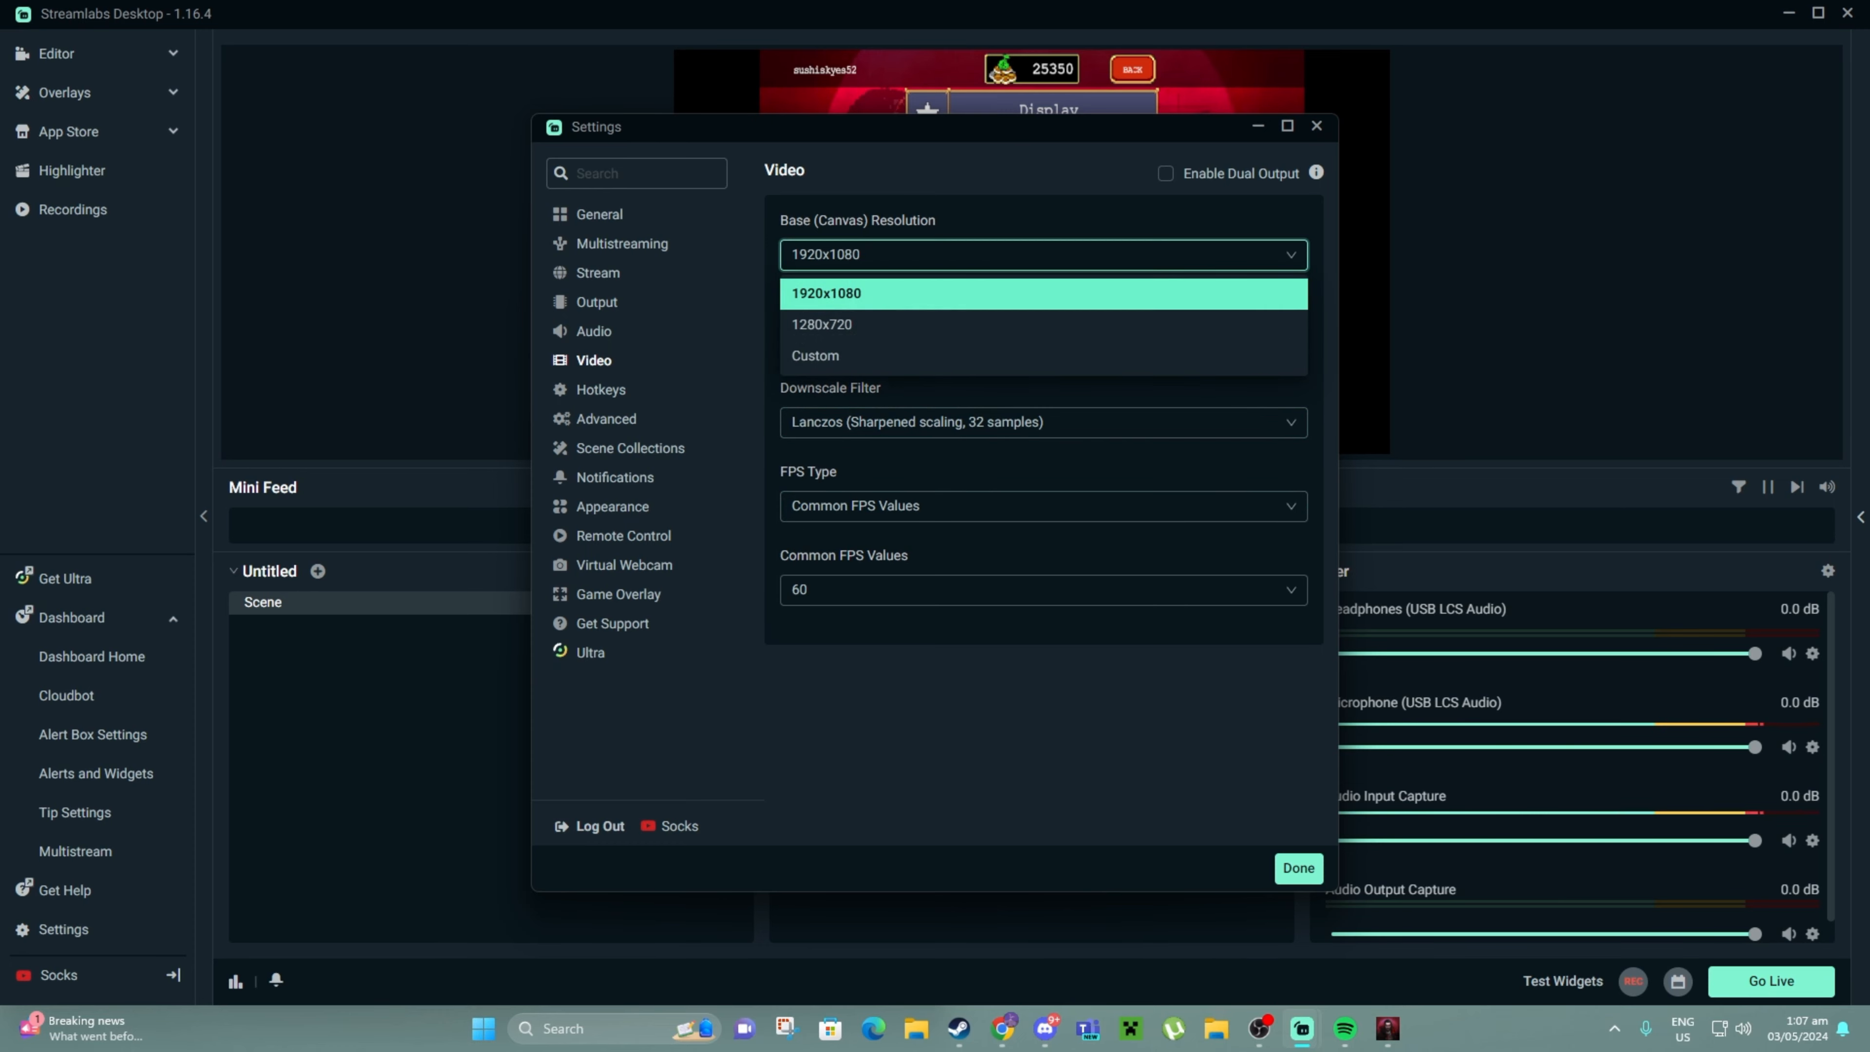
left_click(965, 324)
left_click(964, 338)
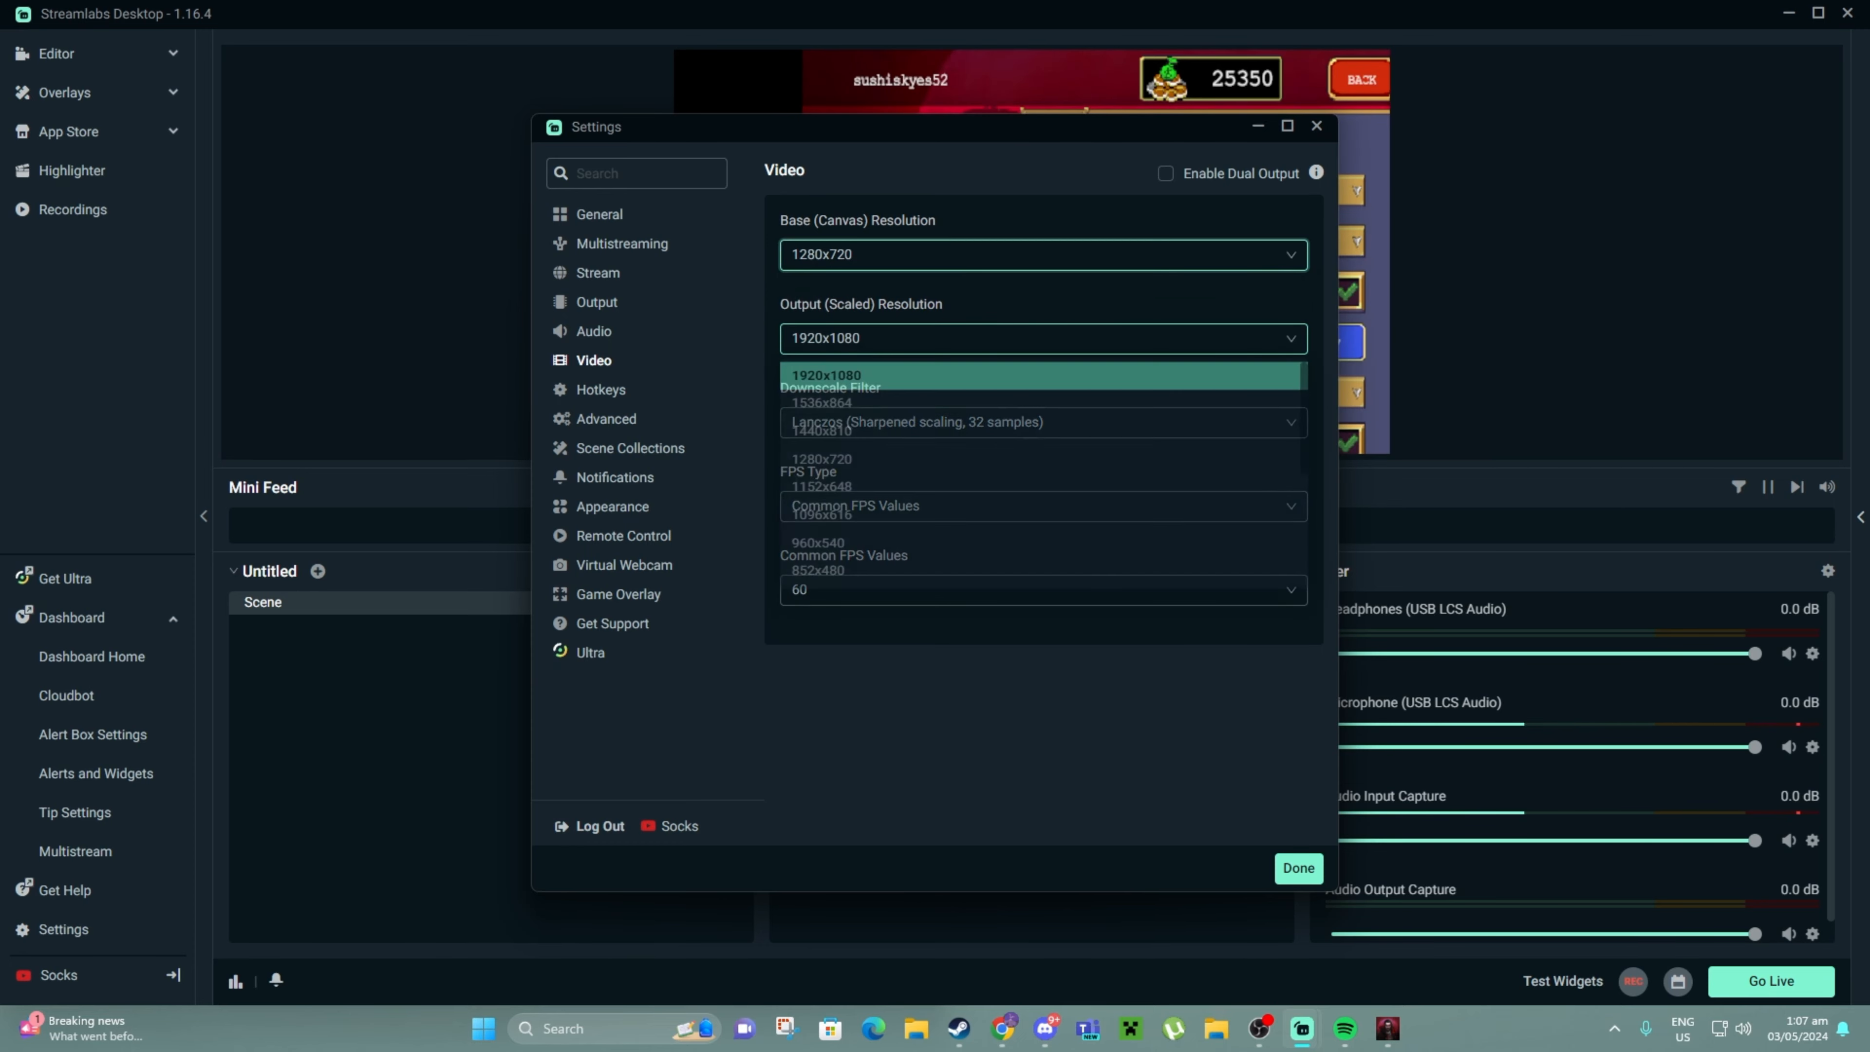
left_click_drag(930, 132, 1432, 583)
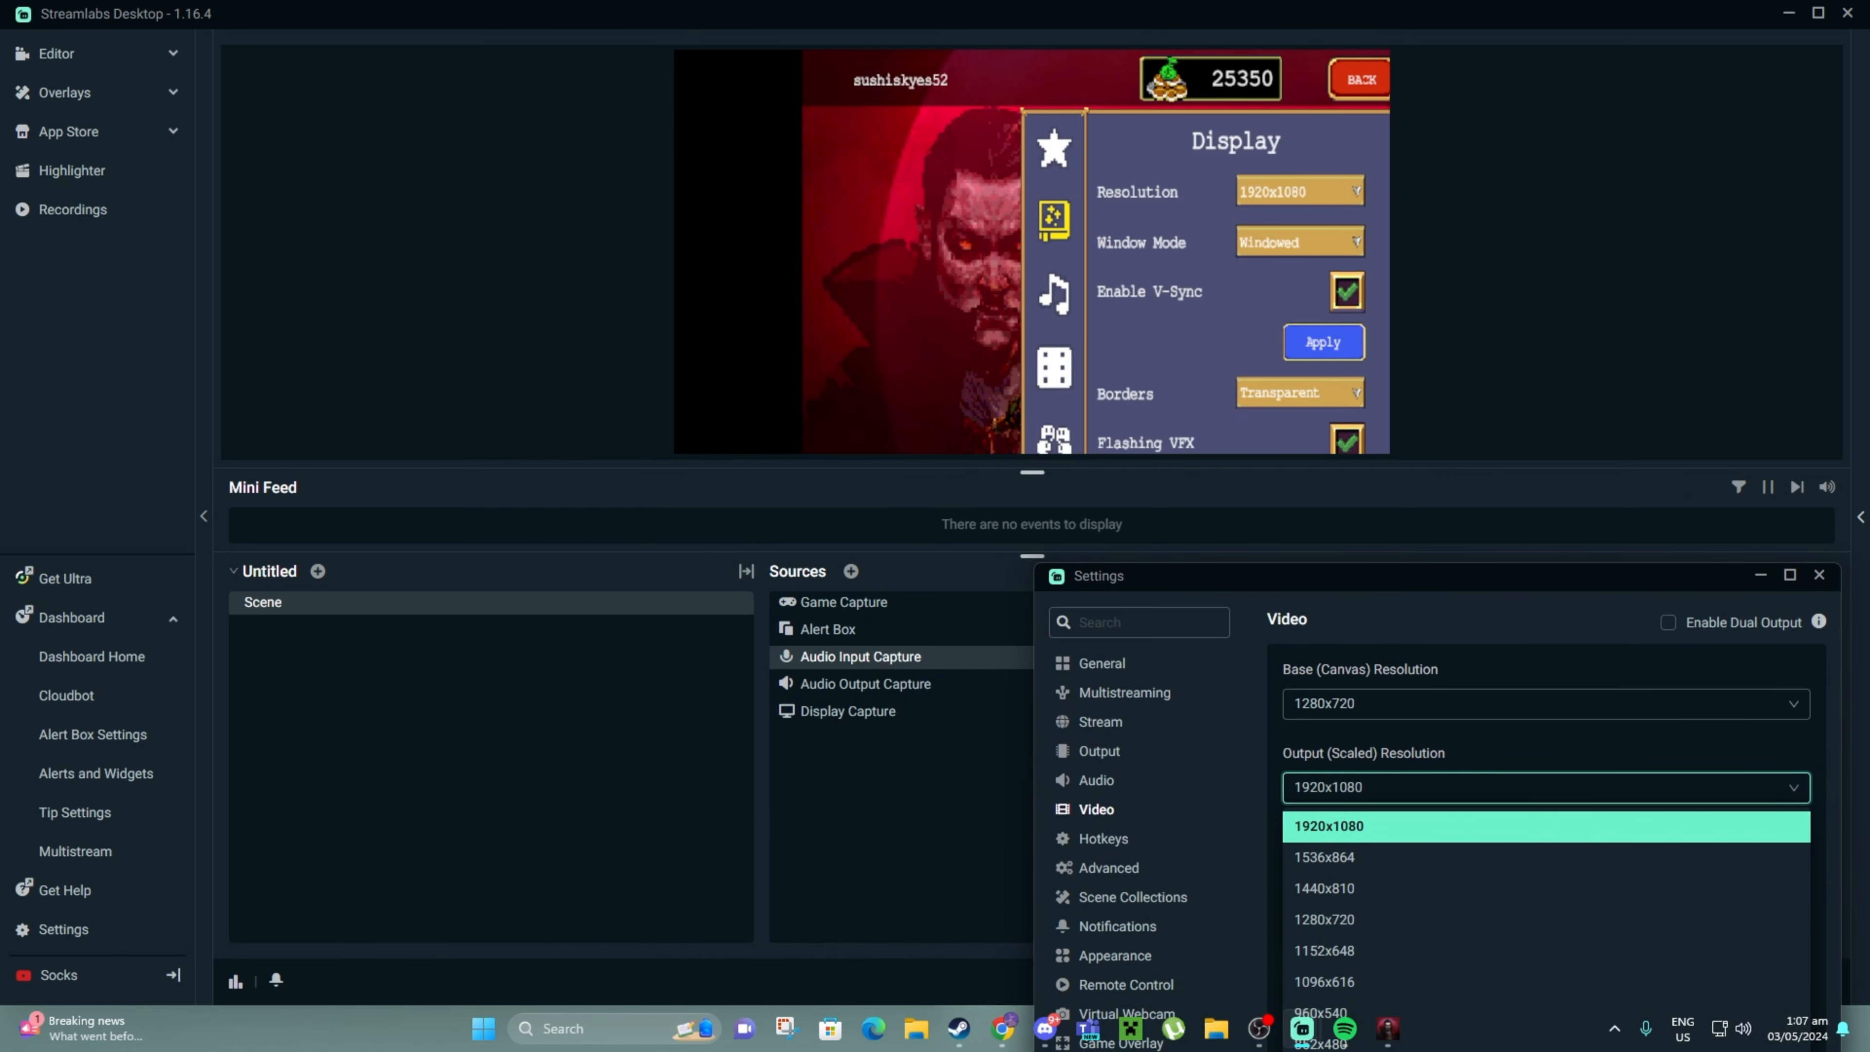
key("Escape")
left_click_drag(1215, 575, 688, 133)
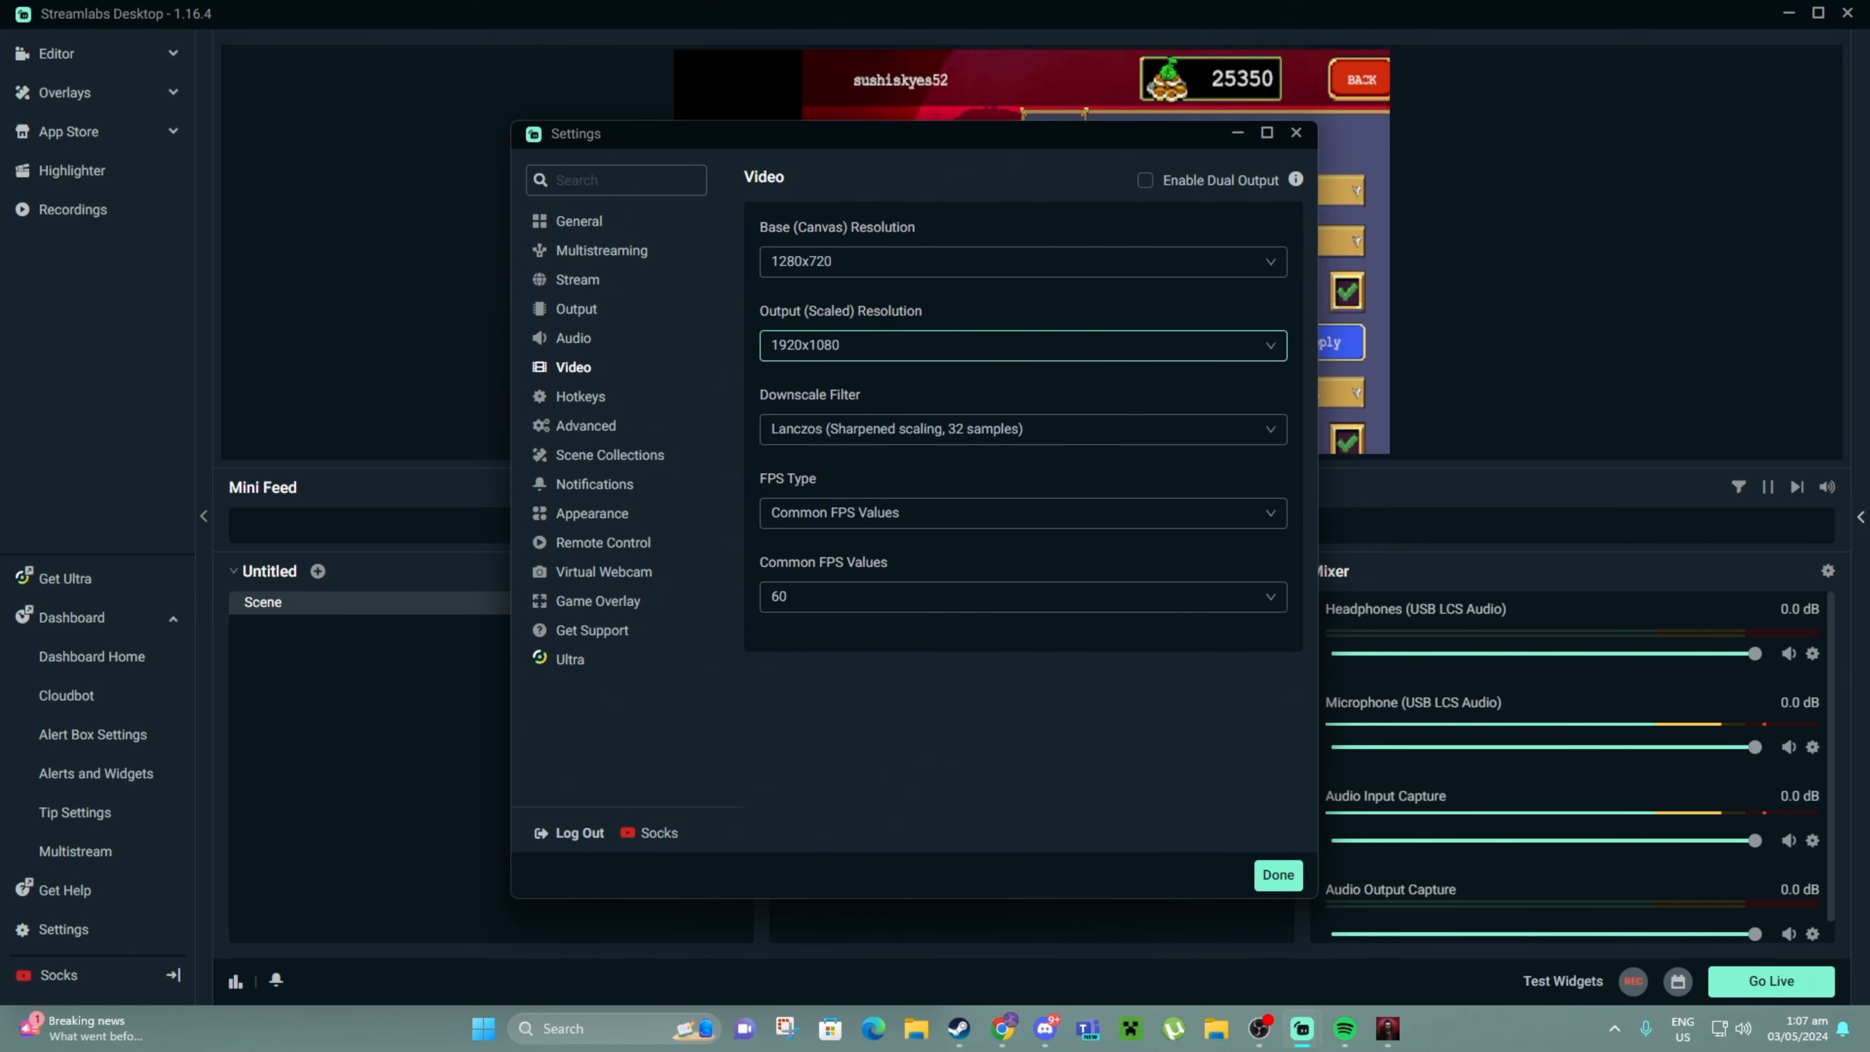
left_click(840, 345)
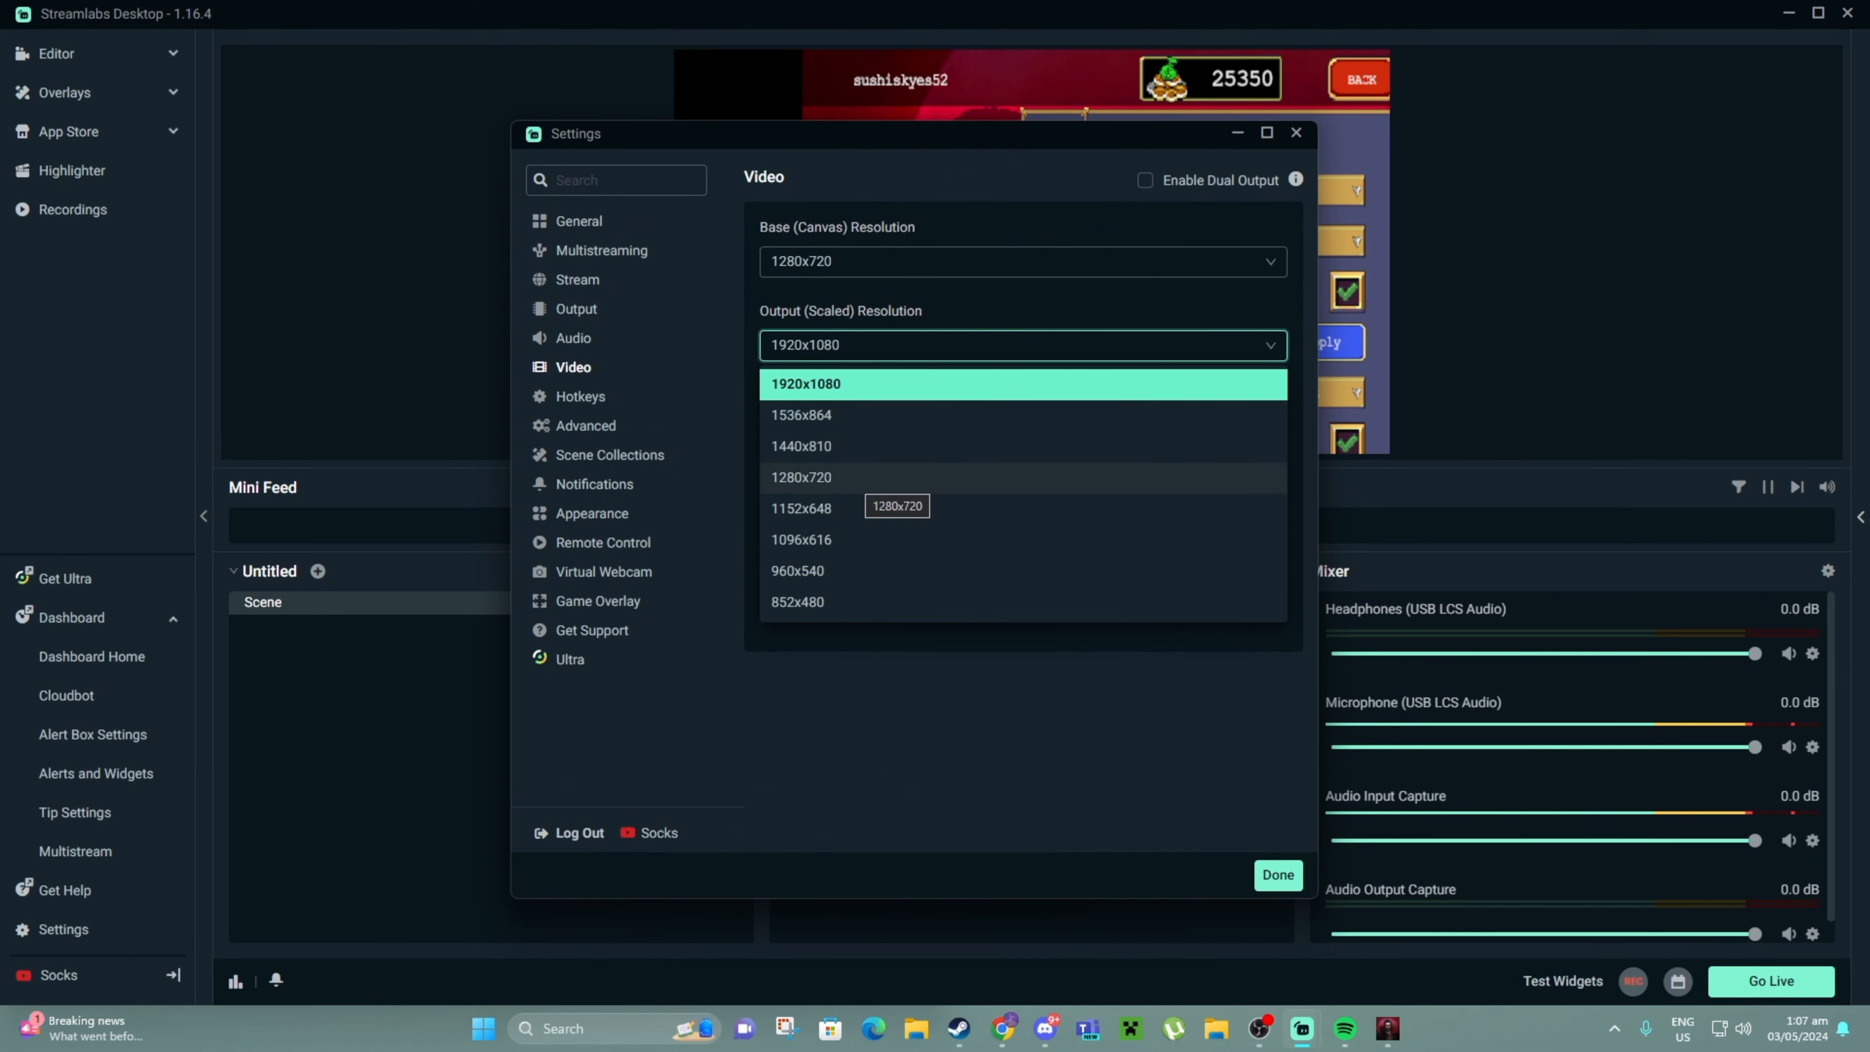
left_click(865, 479)
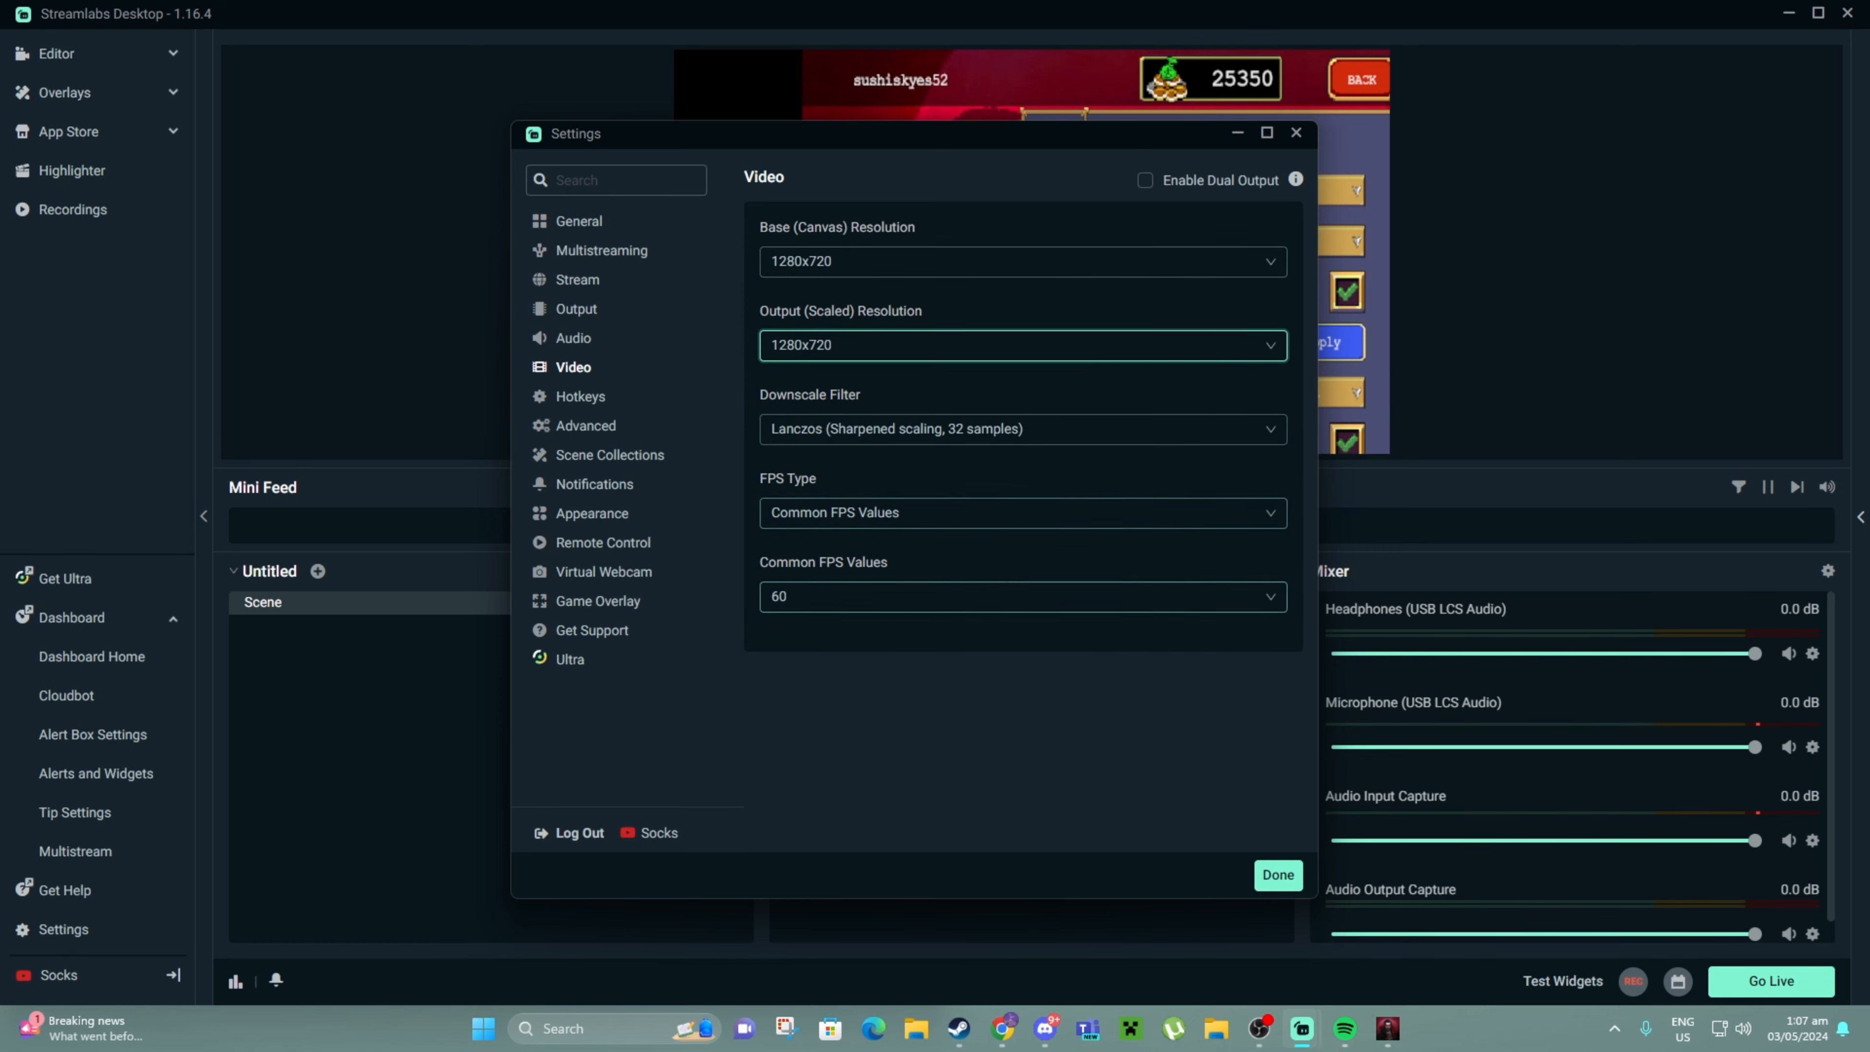
left_click(1023, 260)
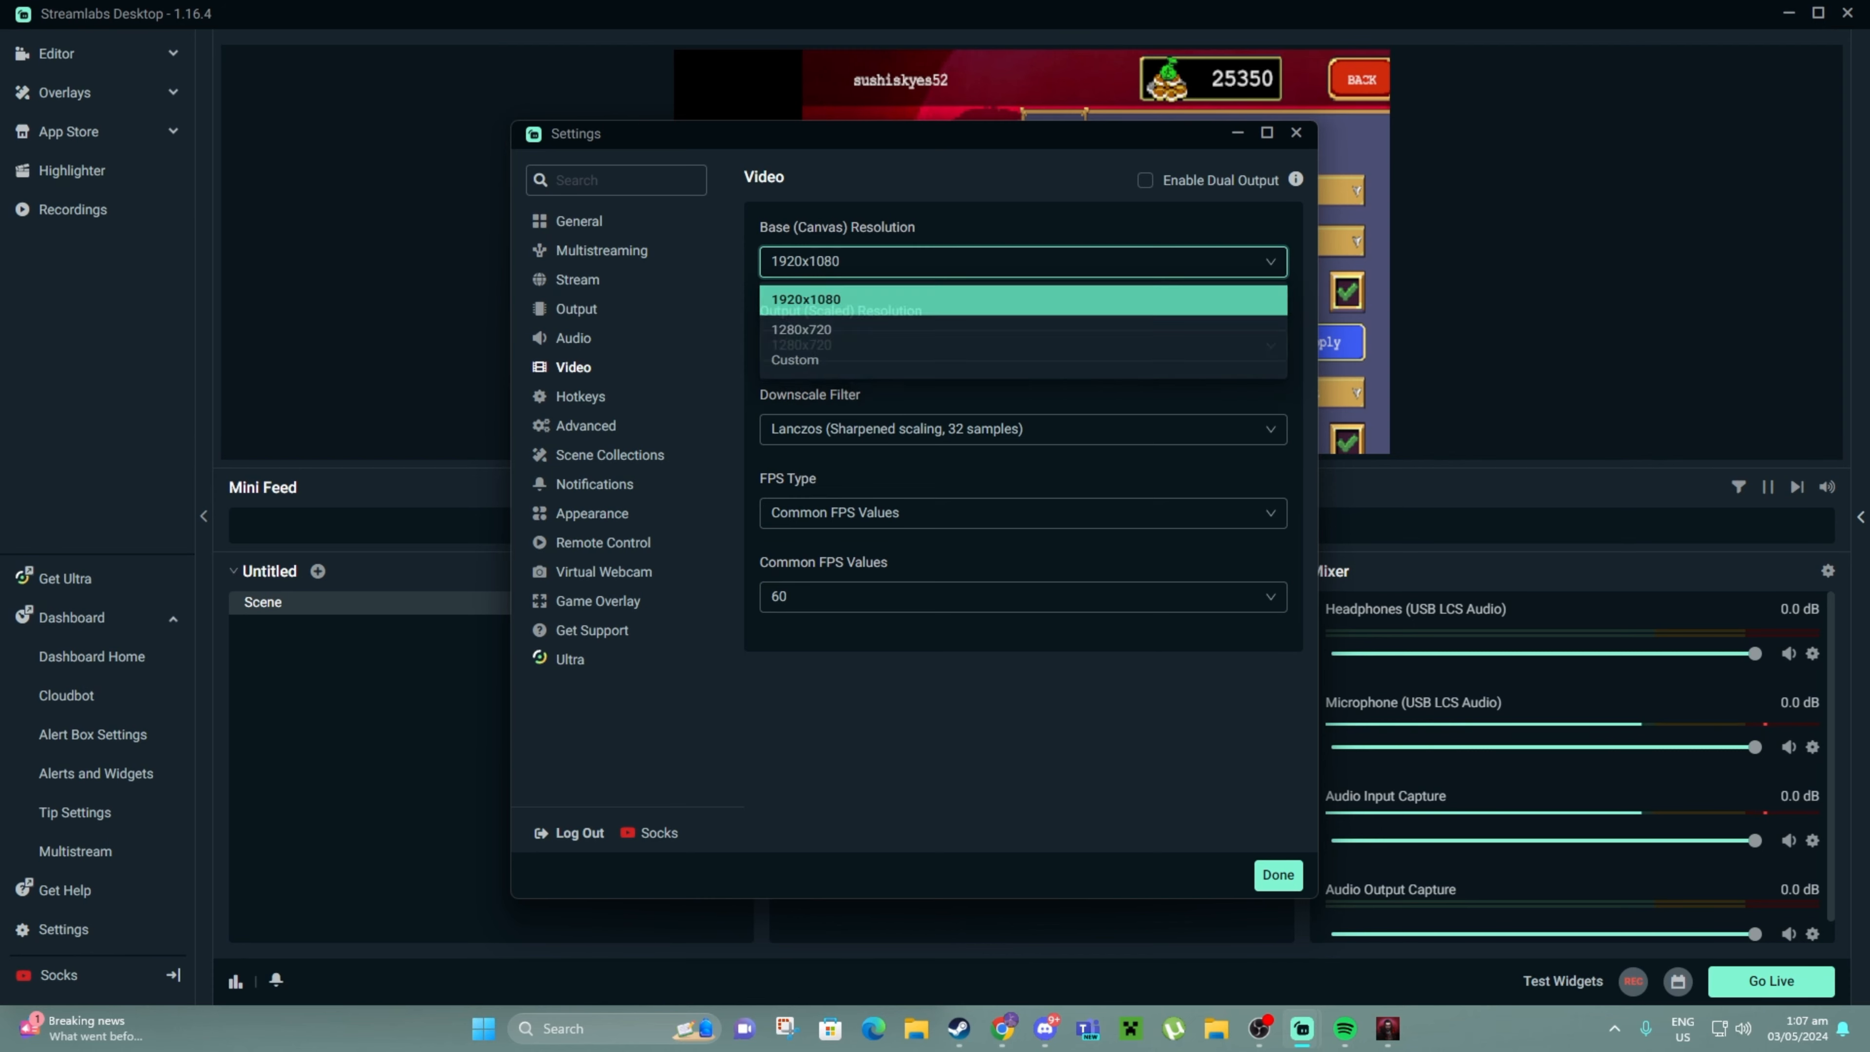
left_click(1023, 301)
left_click(1023, 345)
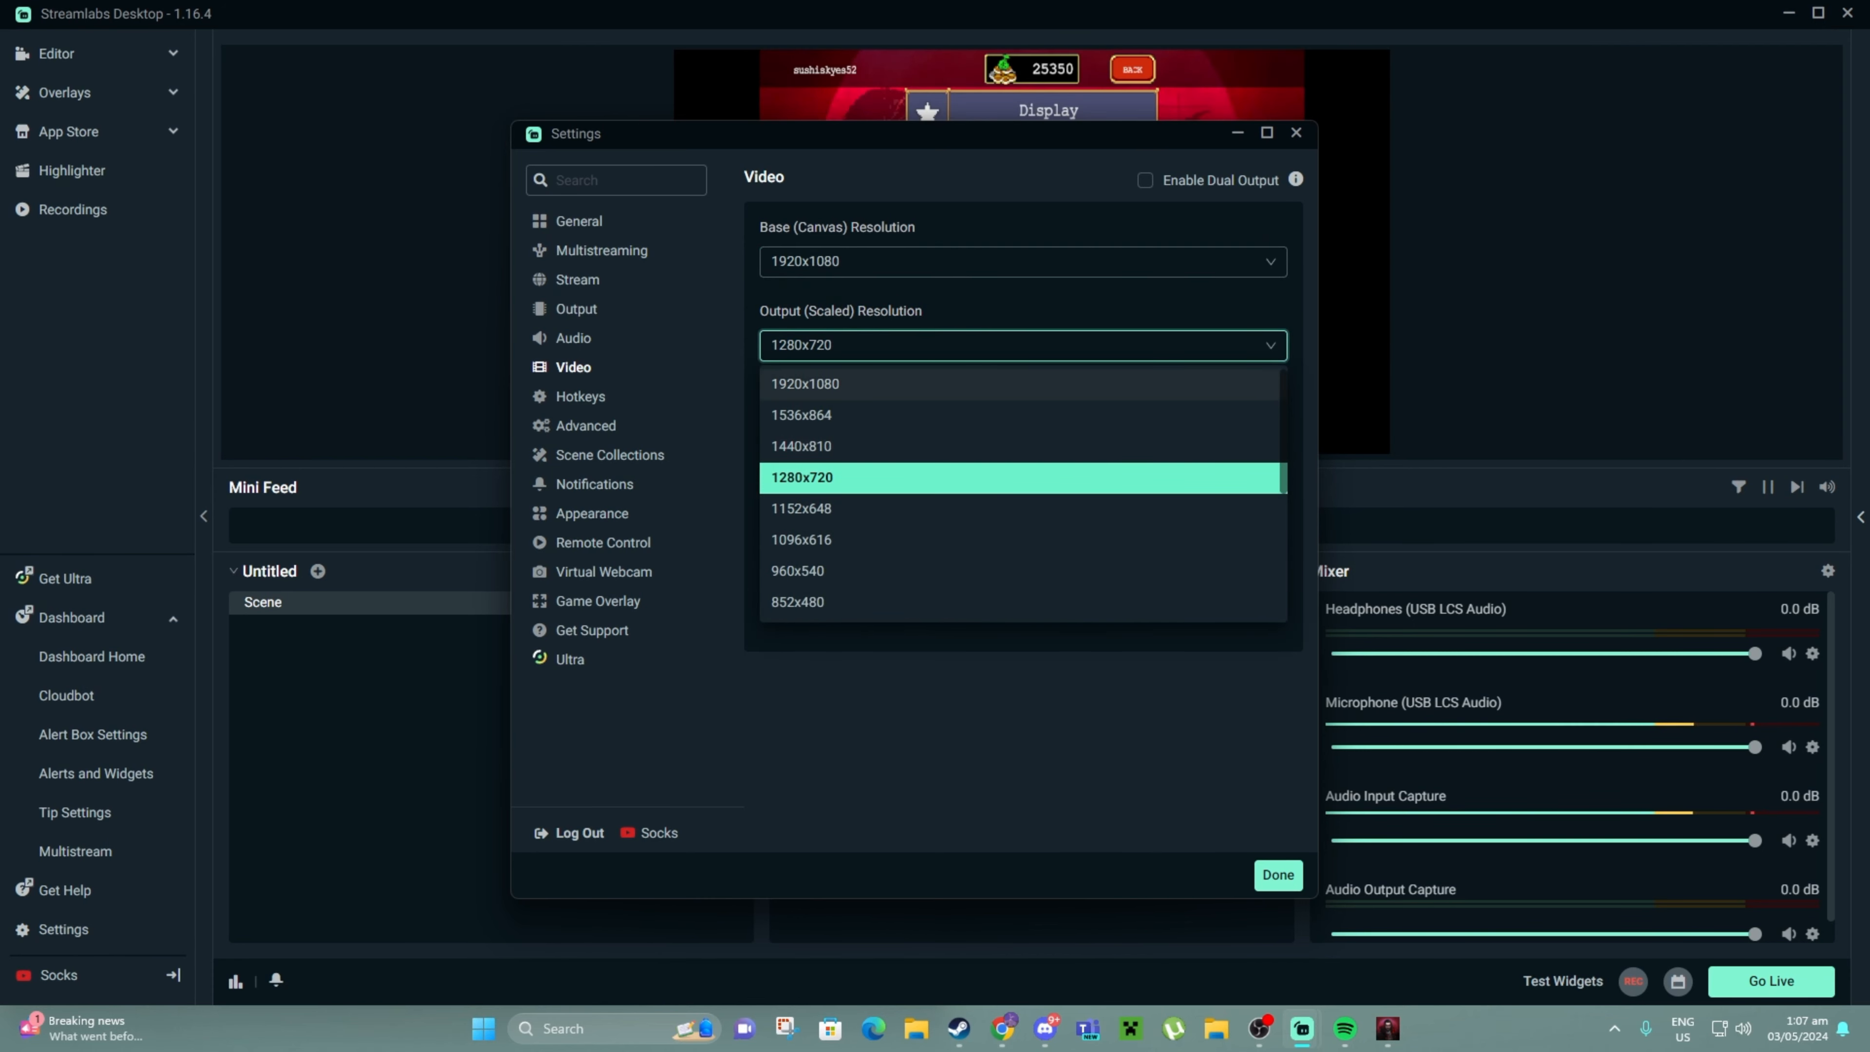
left_click(1022, 385)
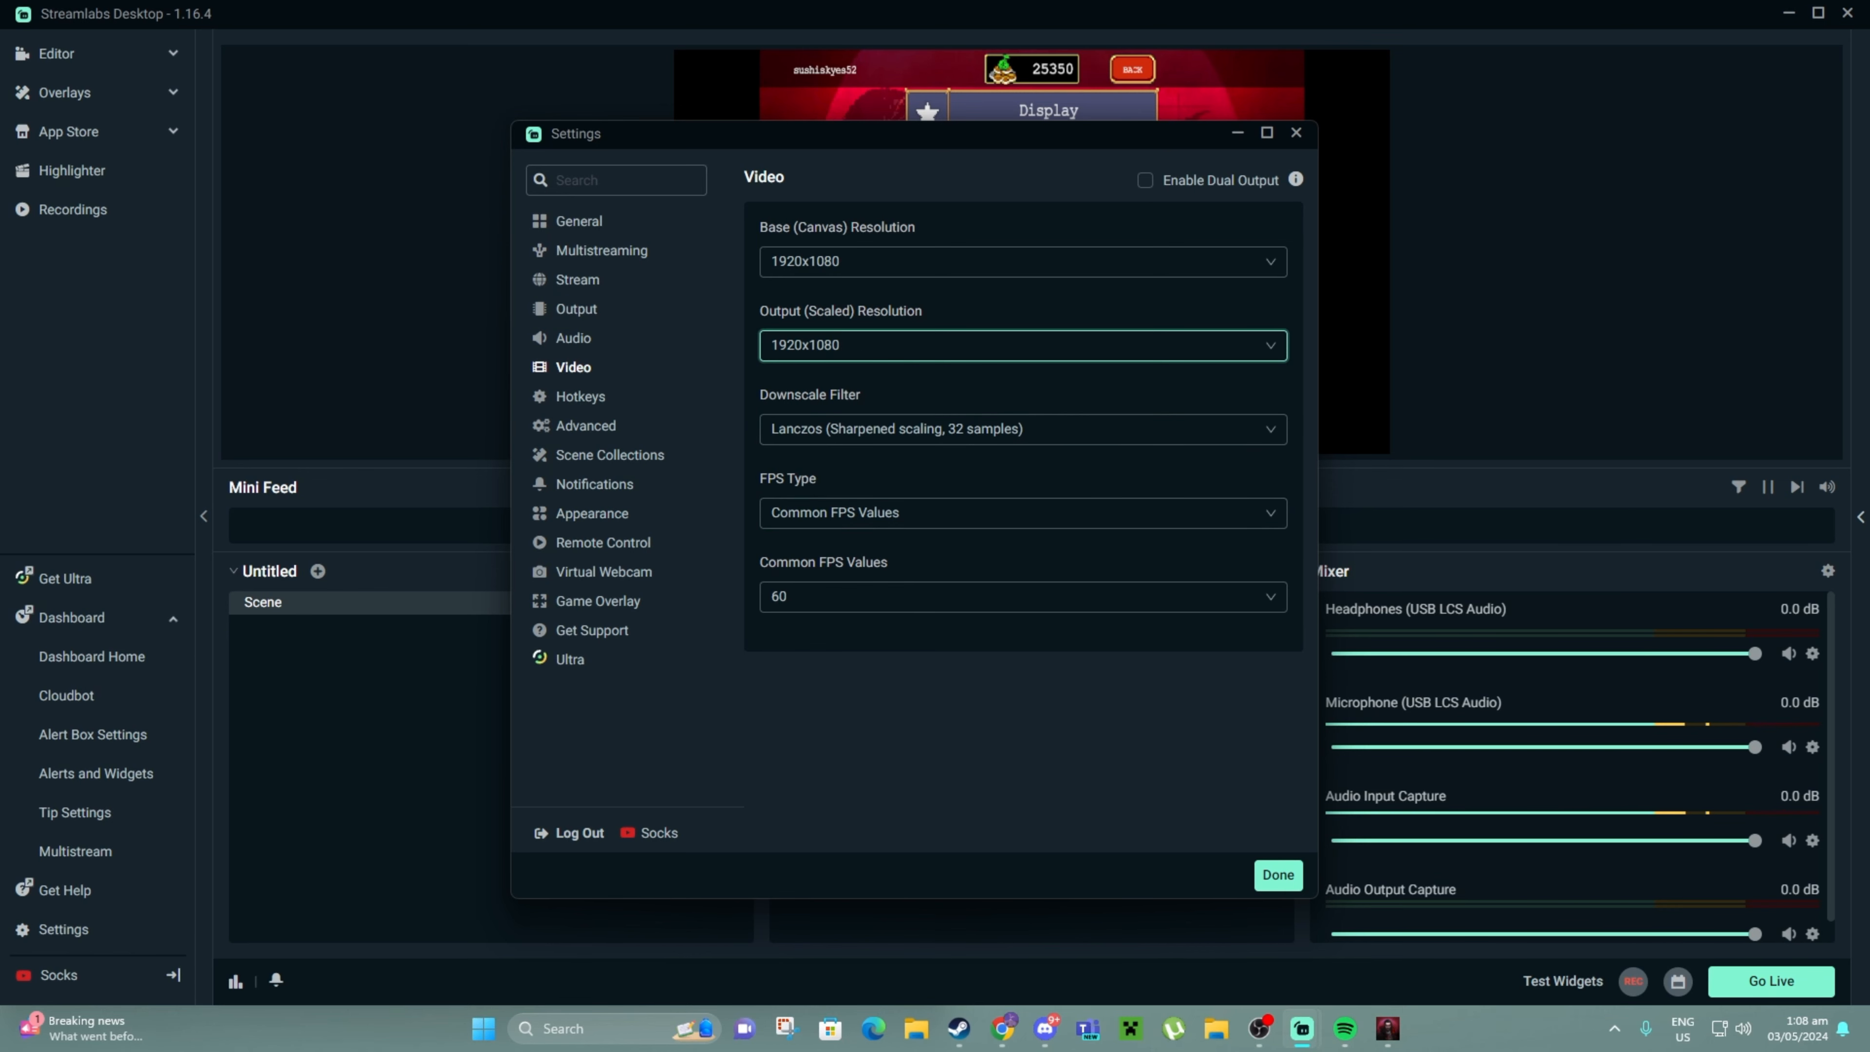
Keep the Lanczos filter and Common FPS Values at 60 FPS, then click Done
left_click(1024, 428)
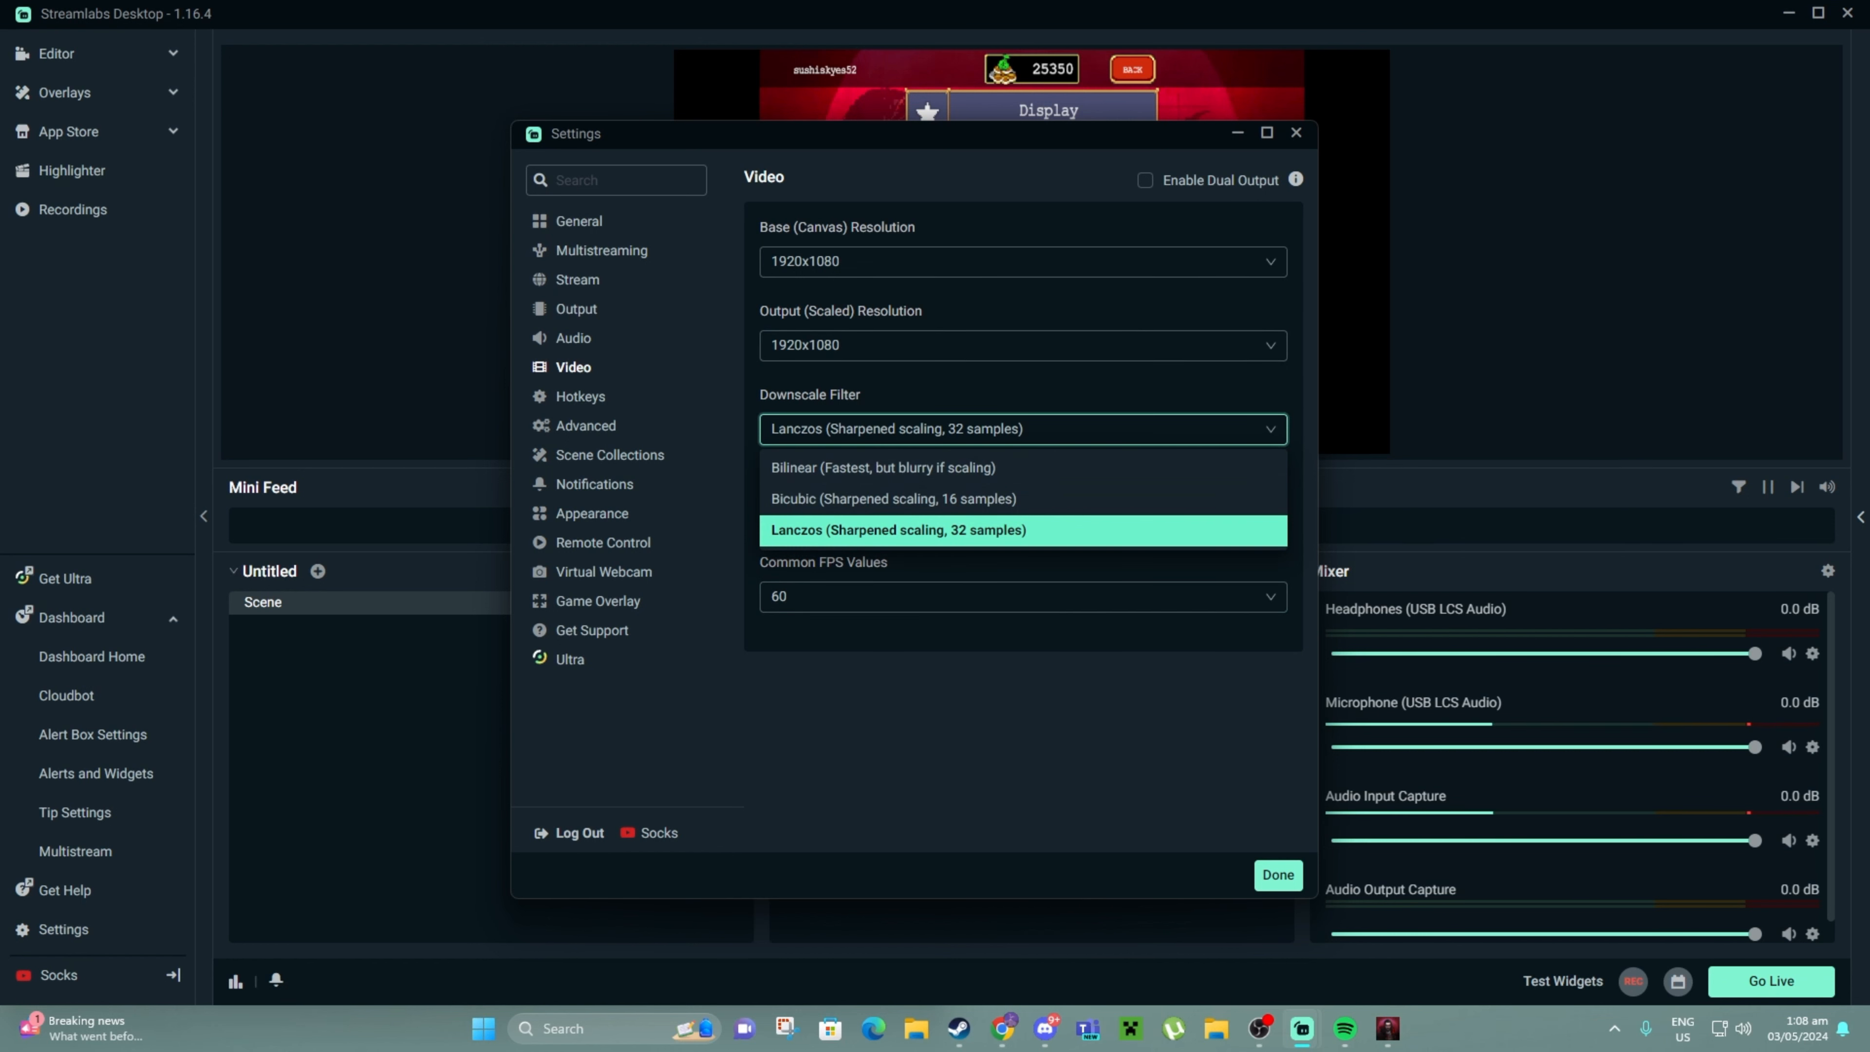
left_click(1023, 428)
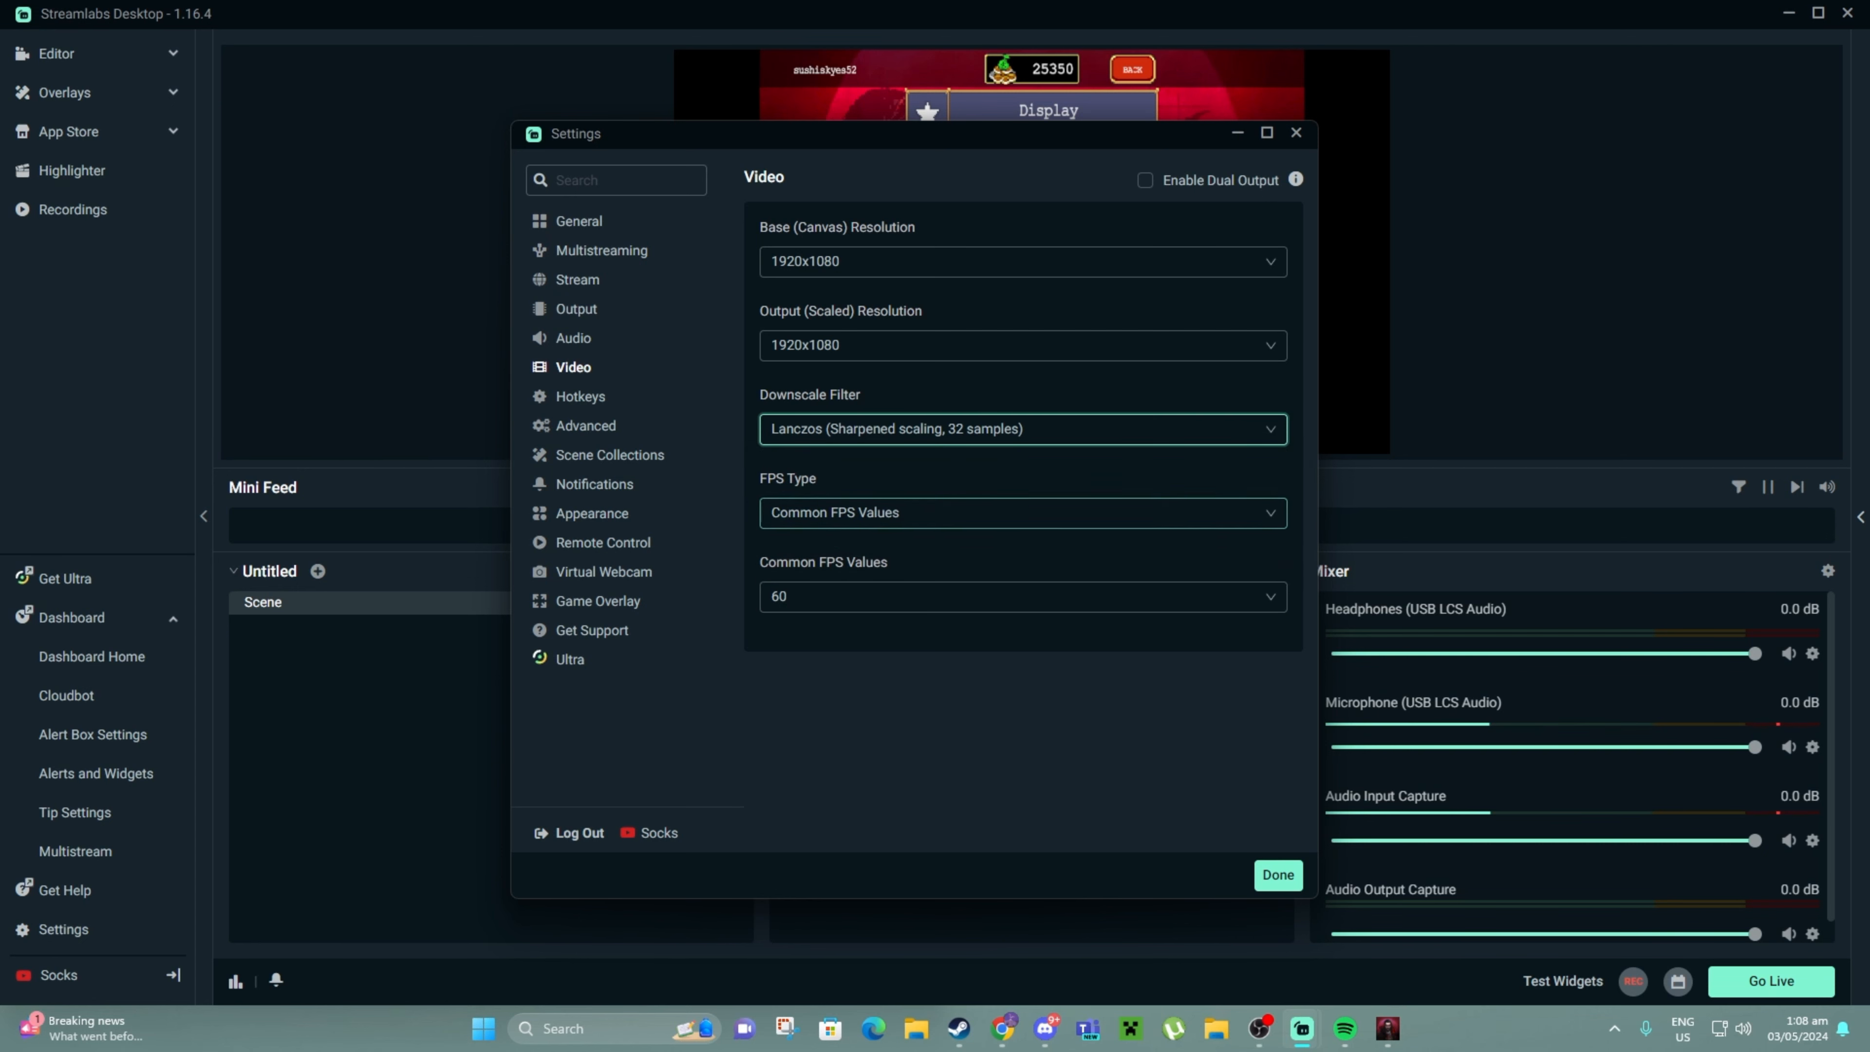
left_click(1023, 513)
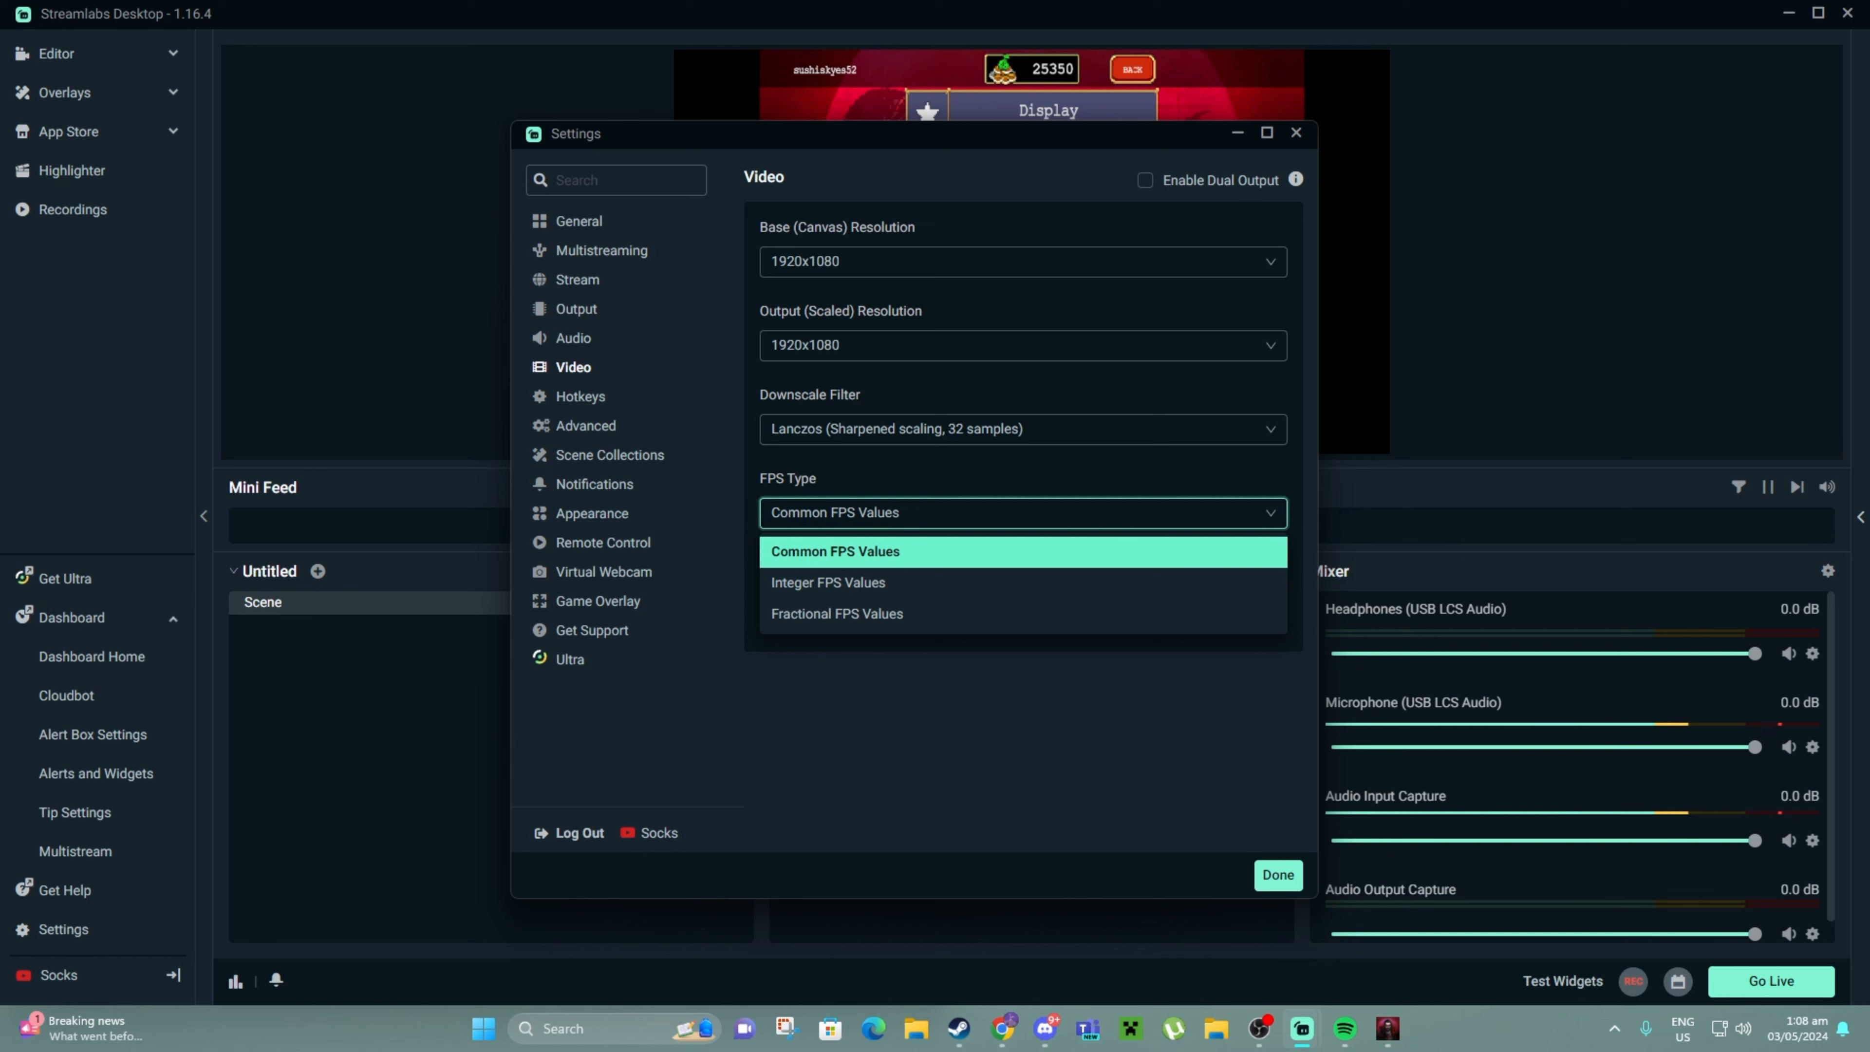
left_click(1024, 551)
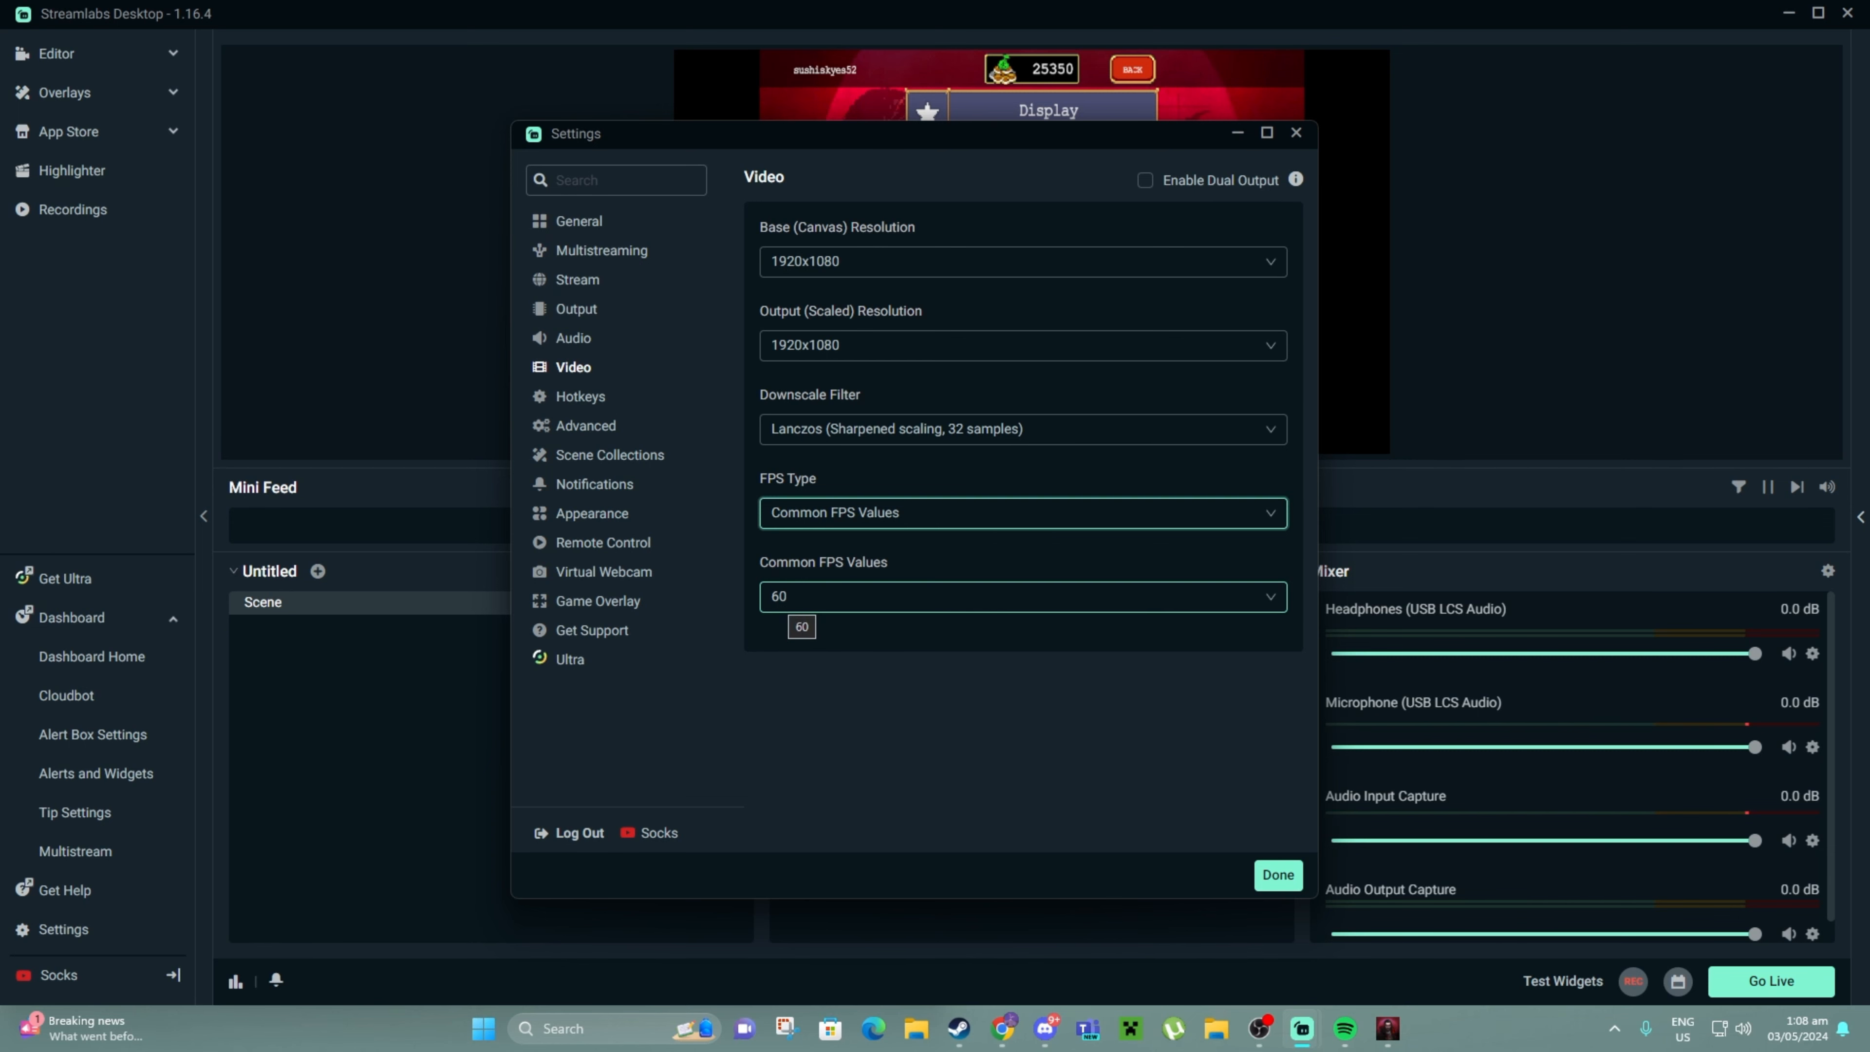
left_click(799, 605)
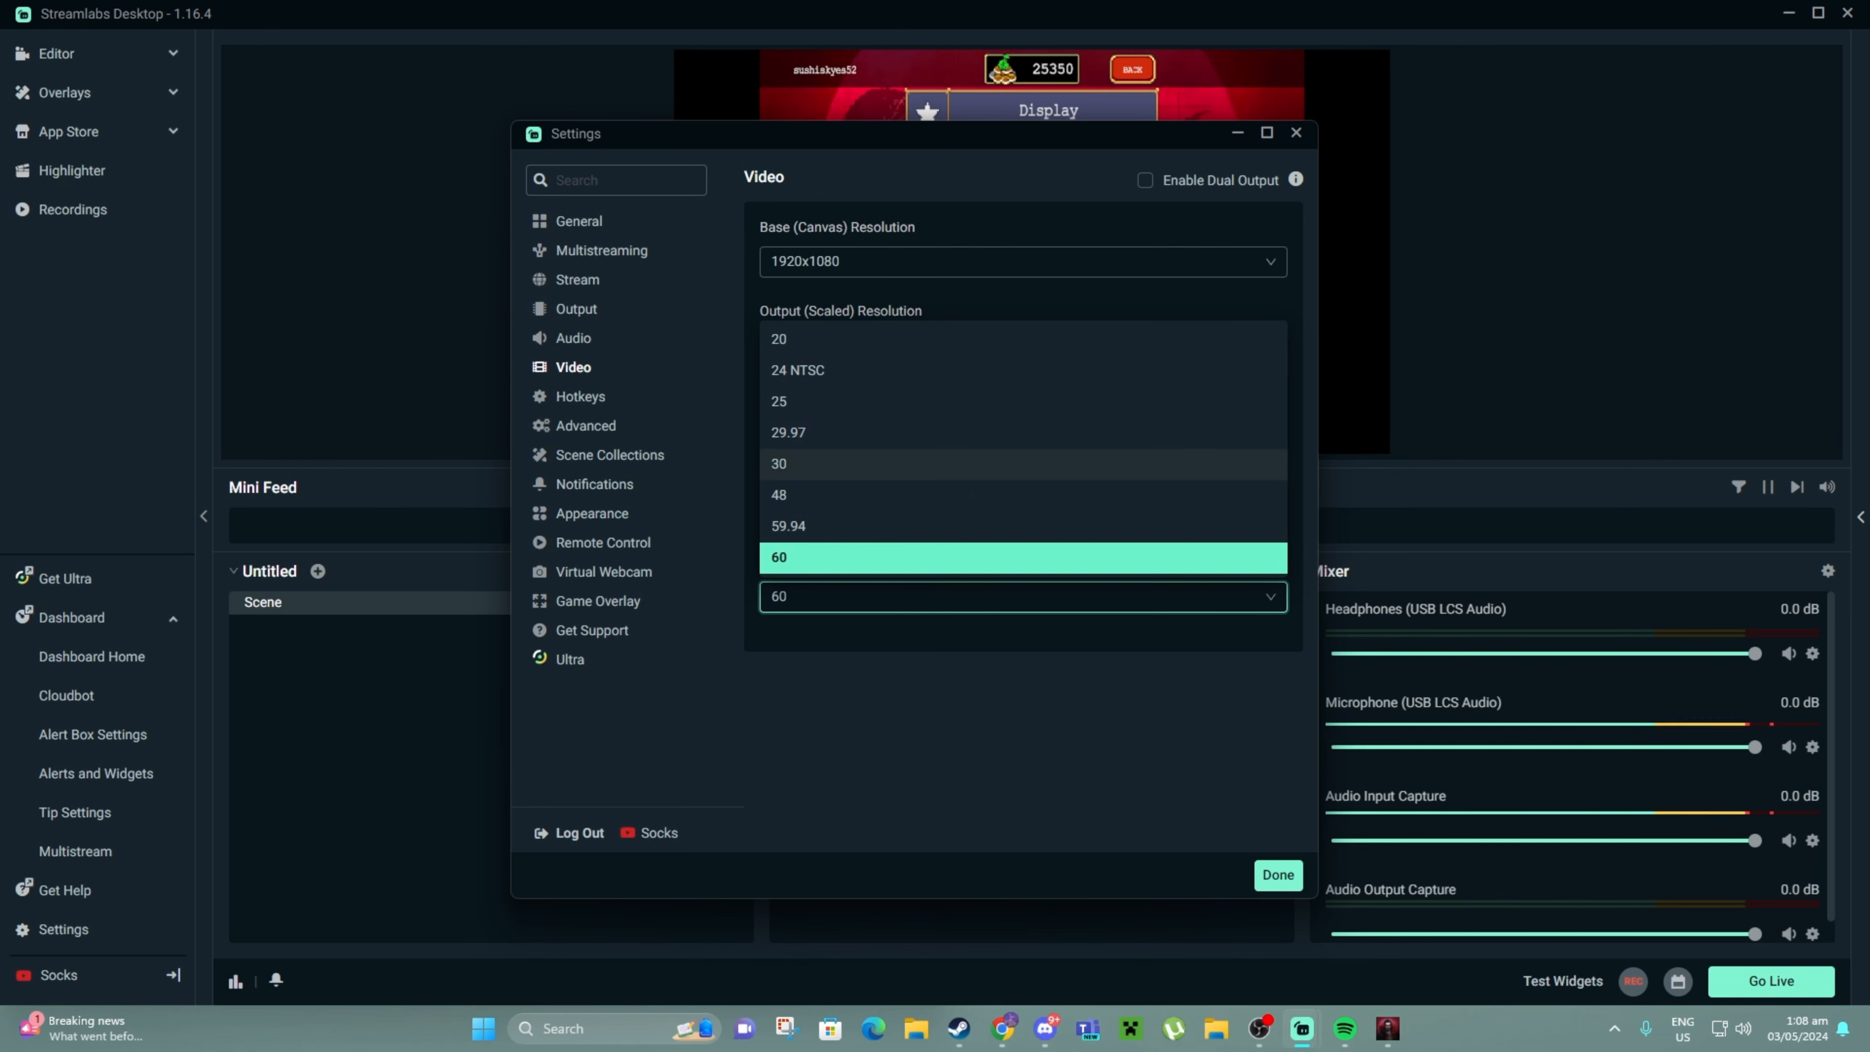
left_click(965, 468)
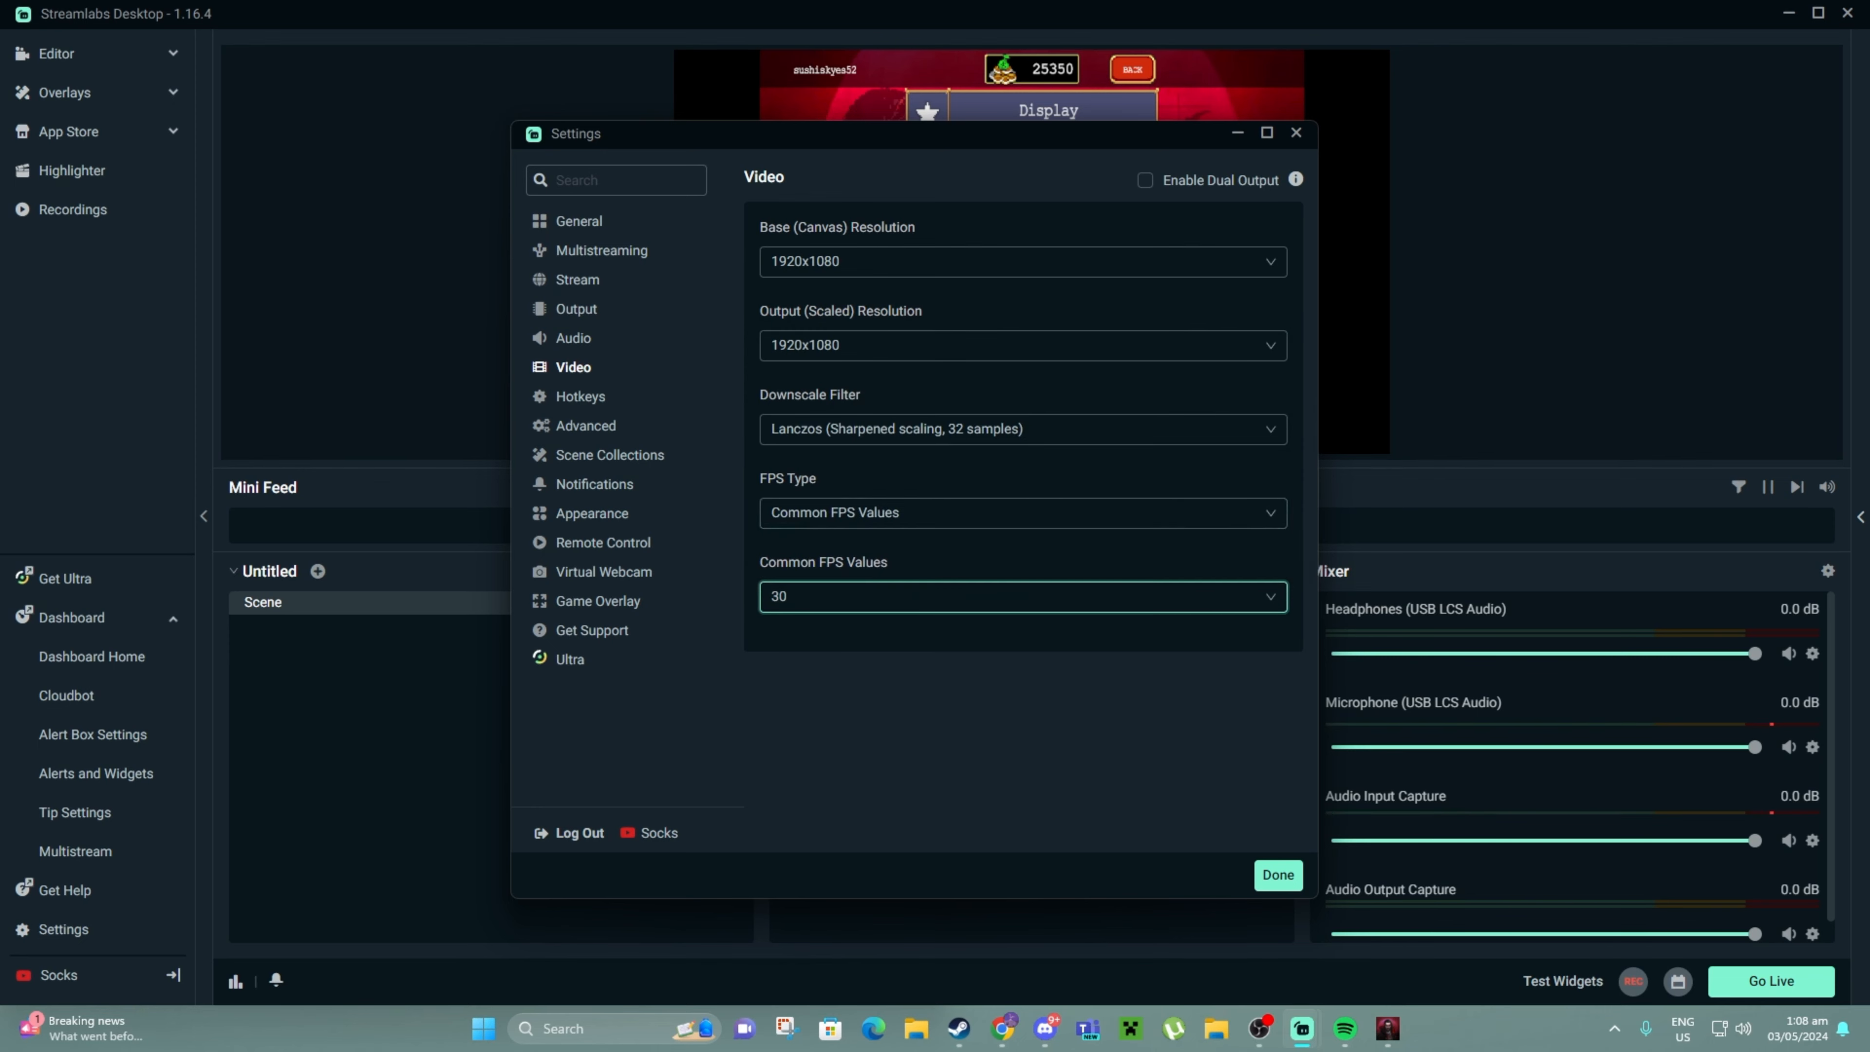
left_click(957, 598)
left_click(958, 557)
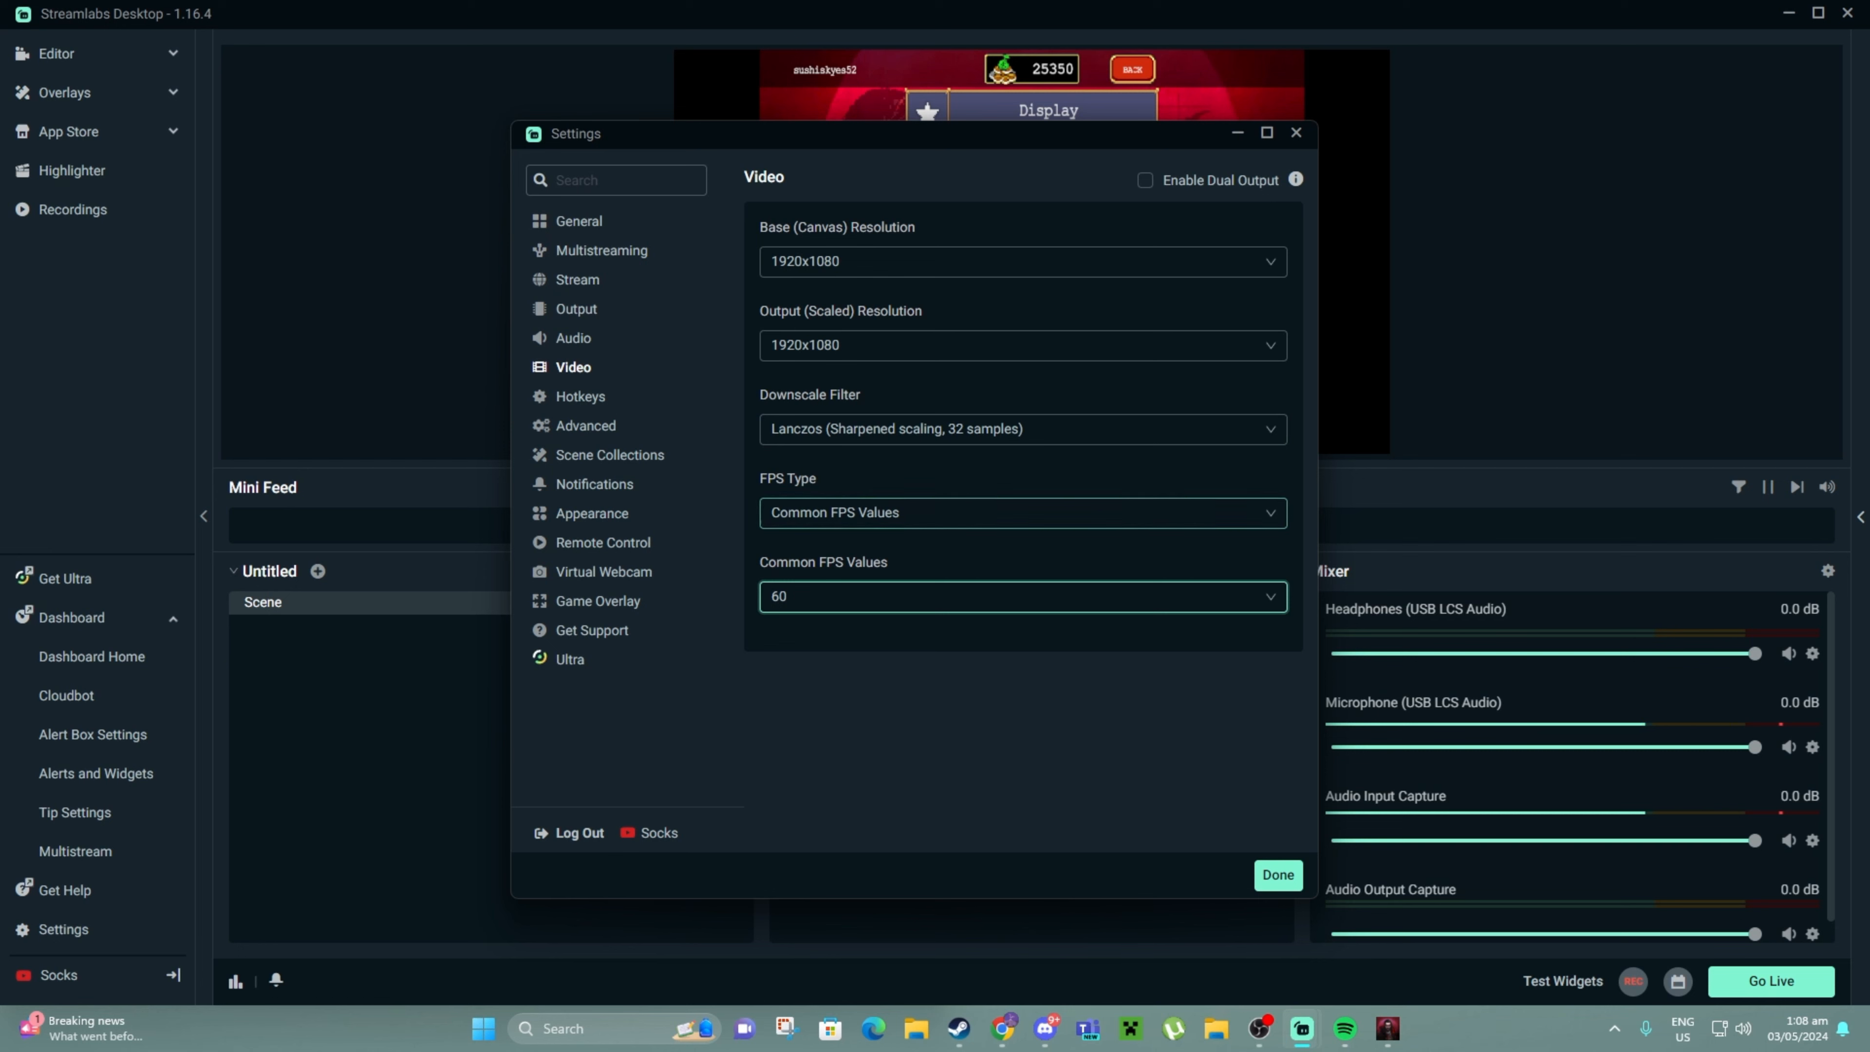
left_click(1278, 875)
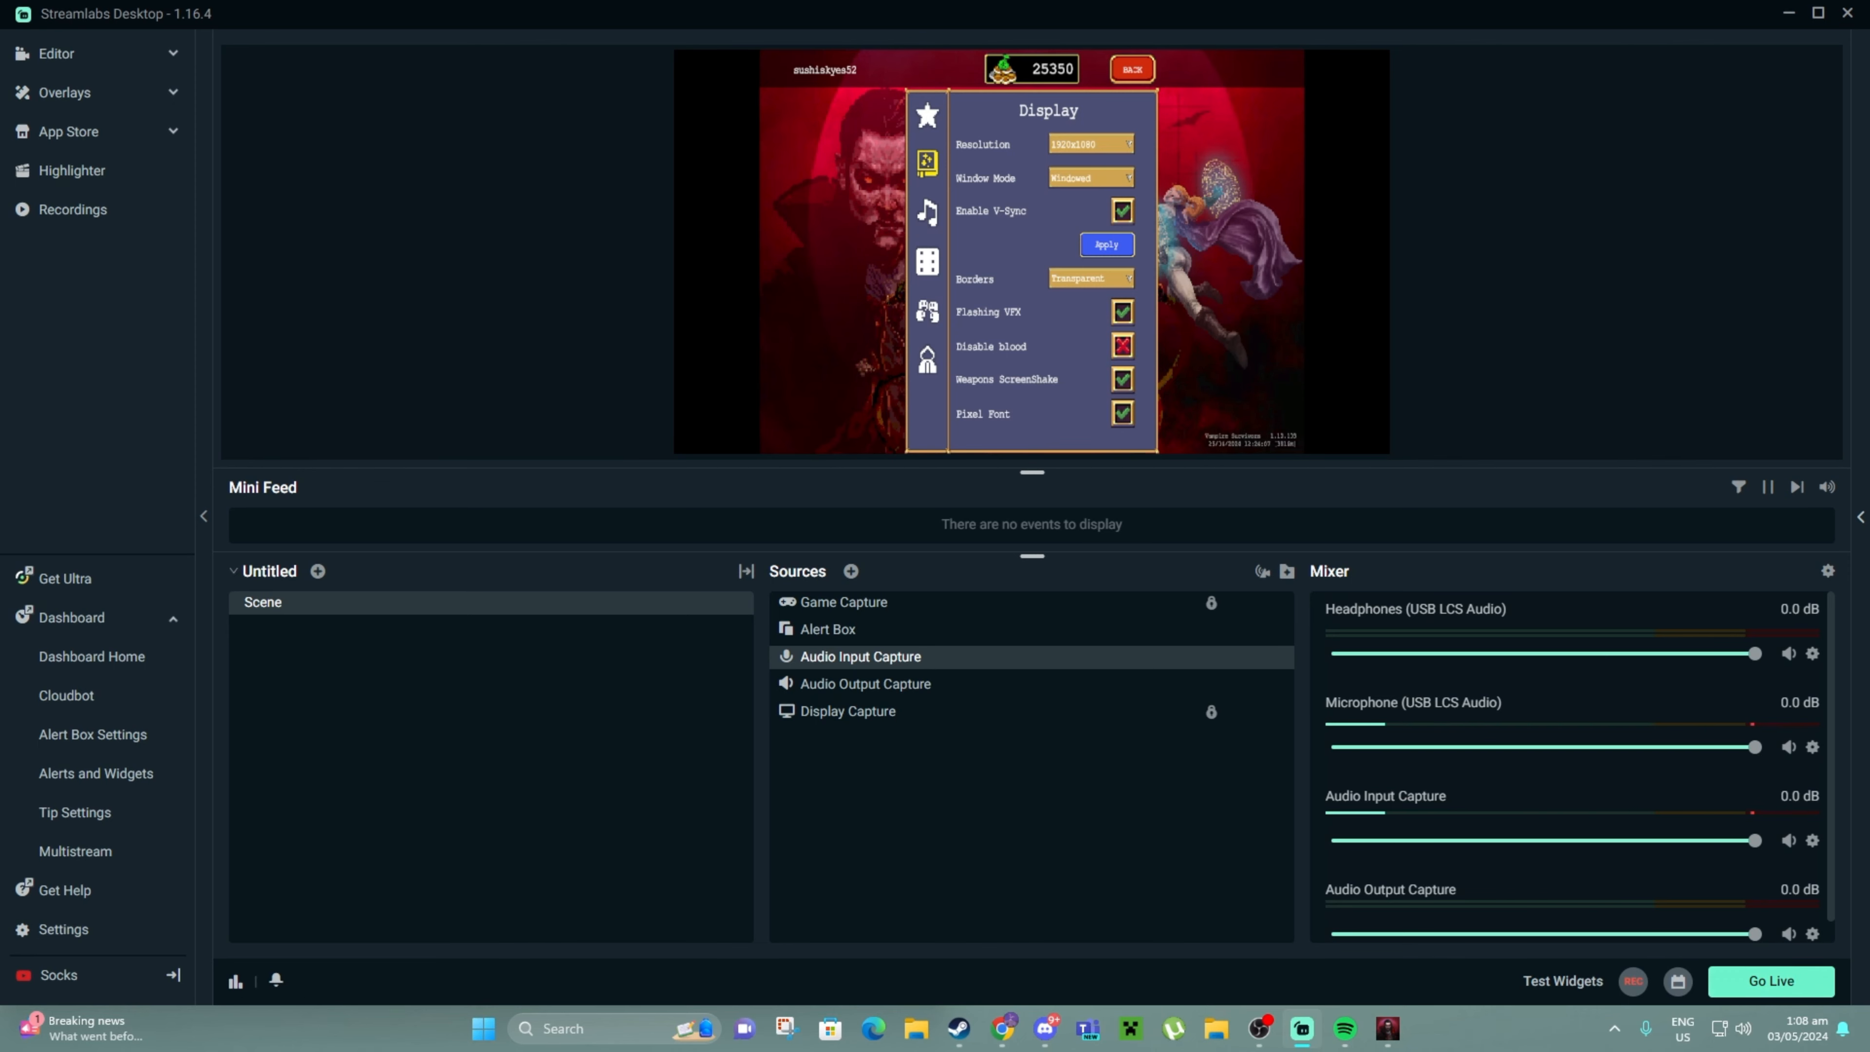
key("alt+Tab")
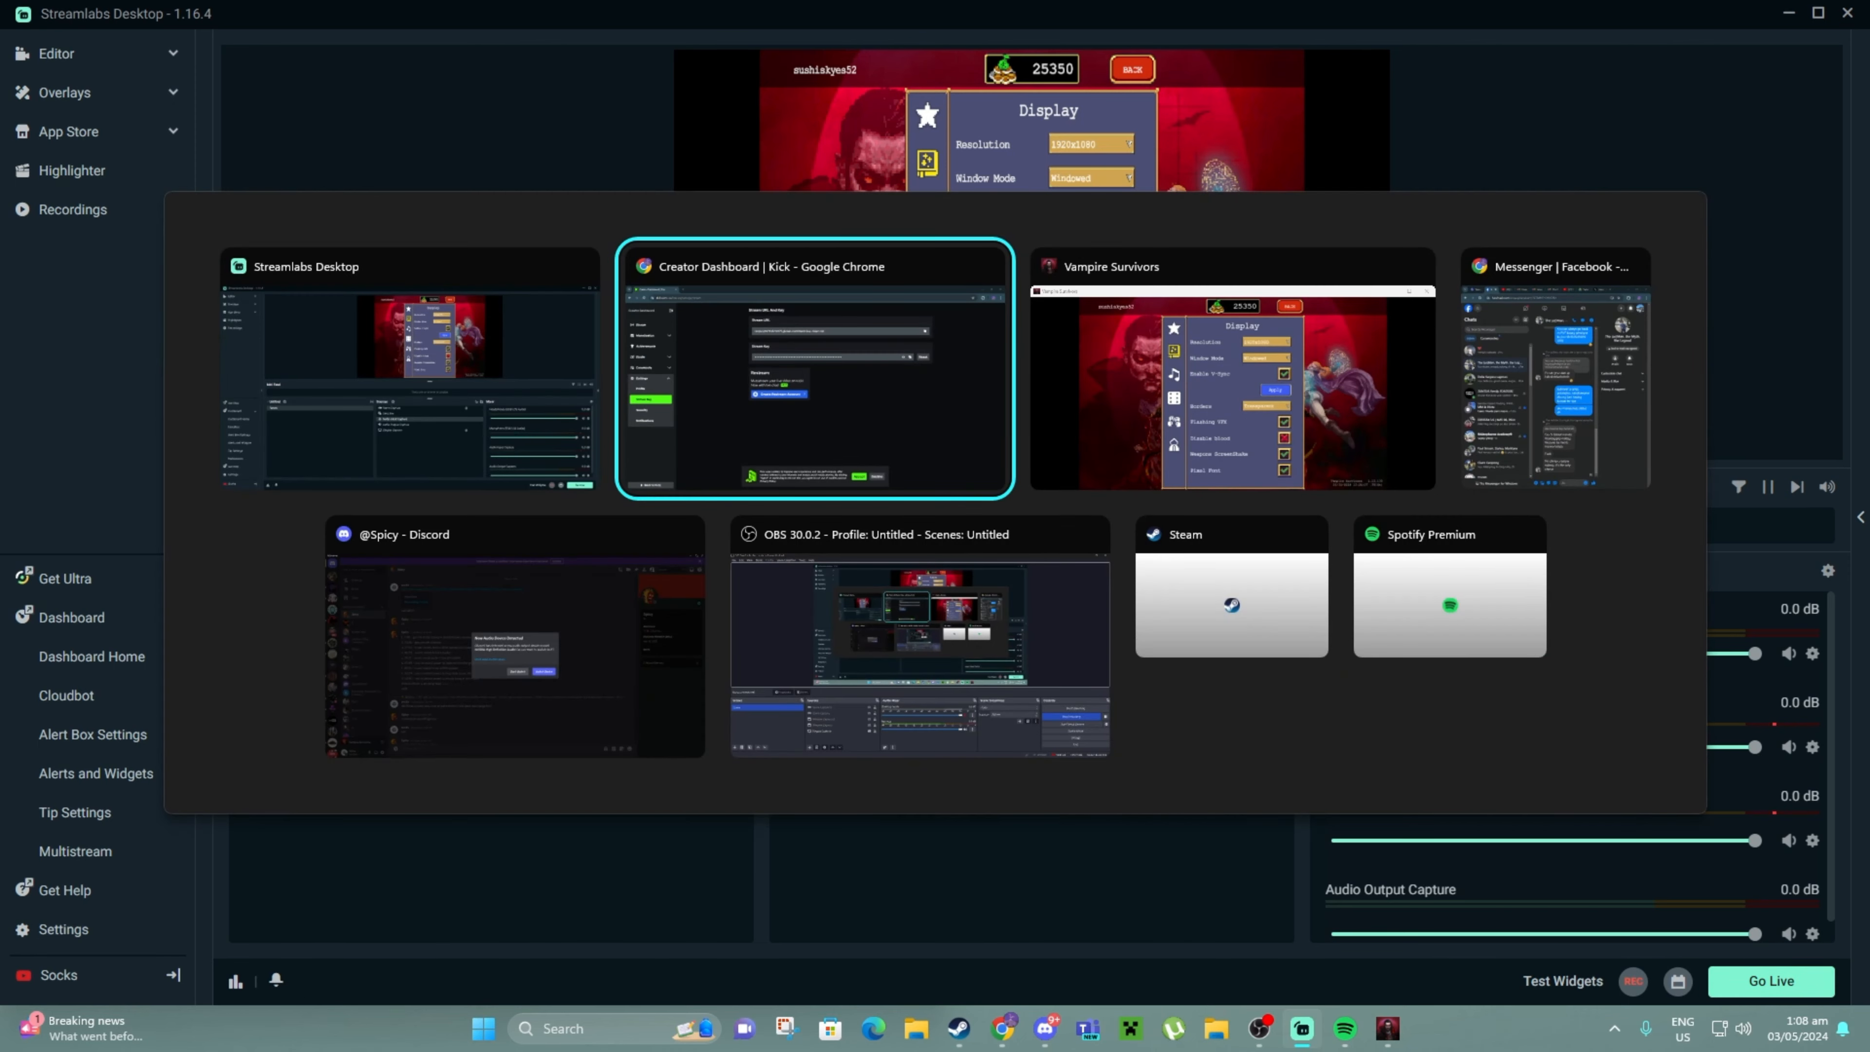
left_click(78, 193)
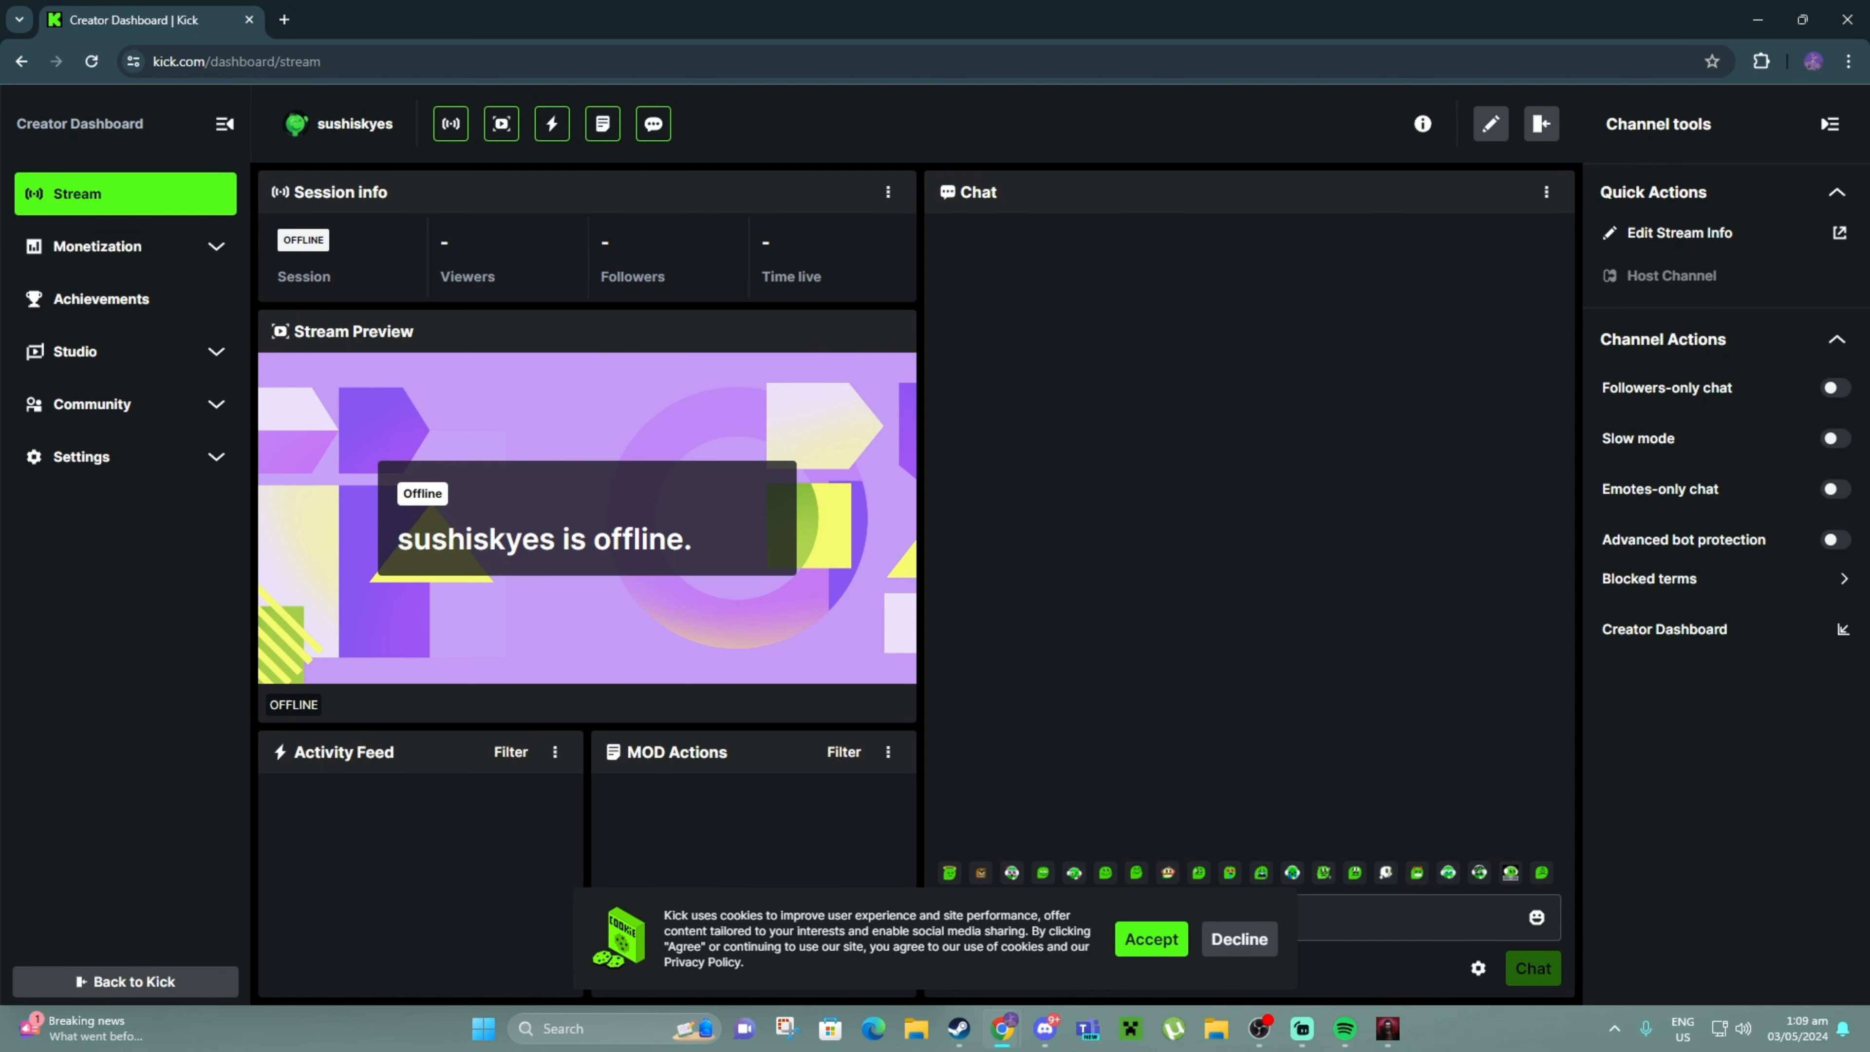
key("alt+Tab")
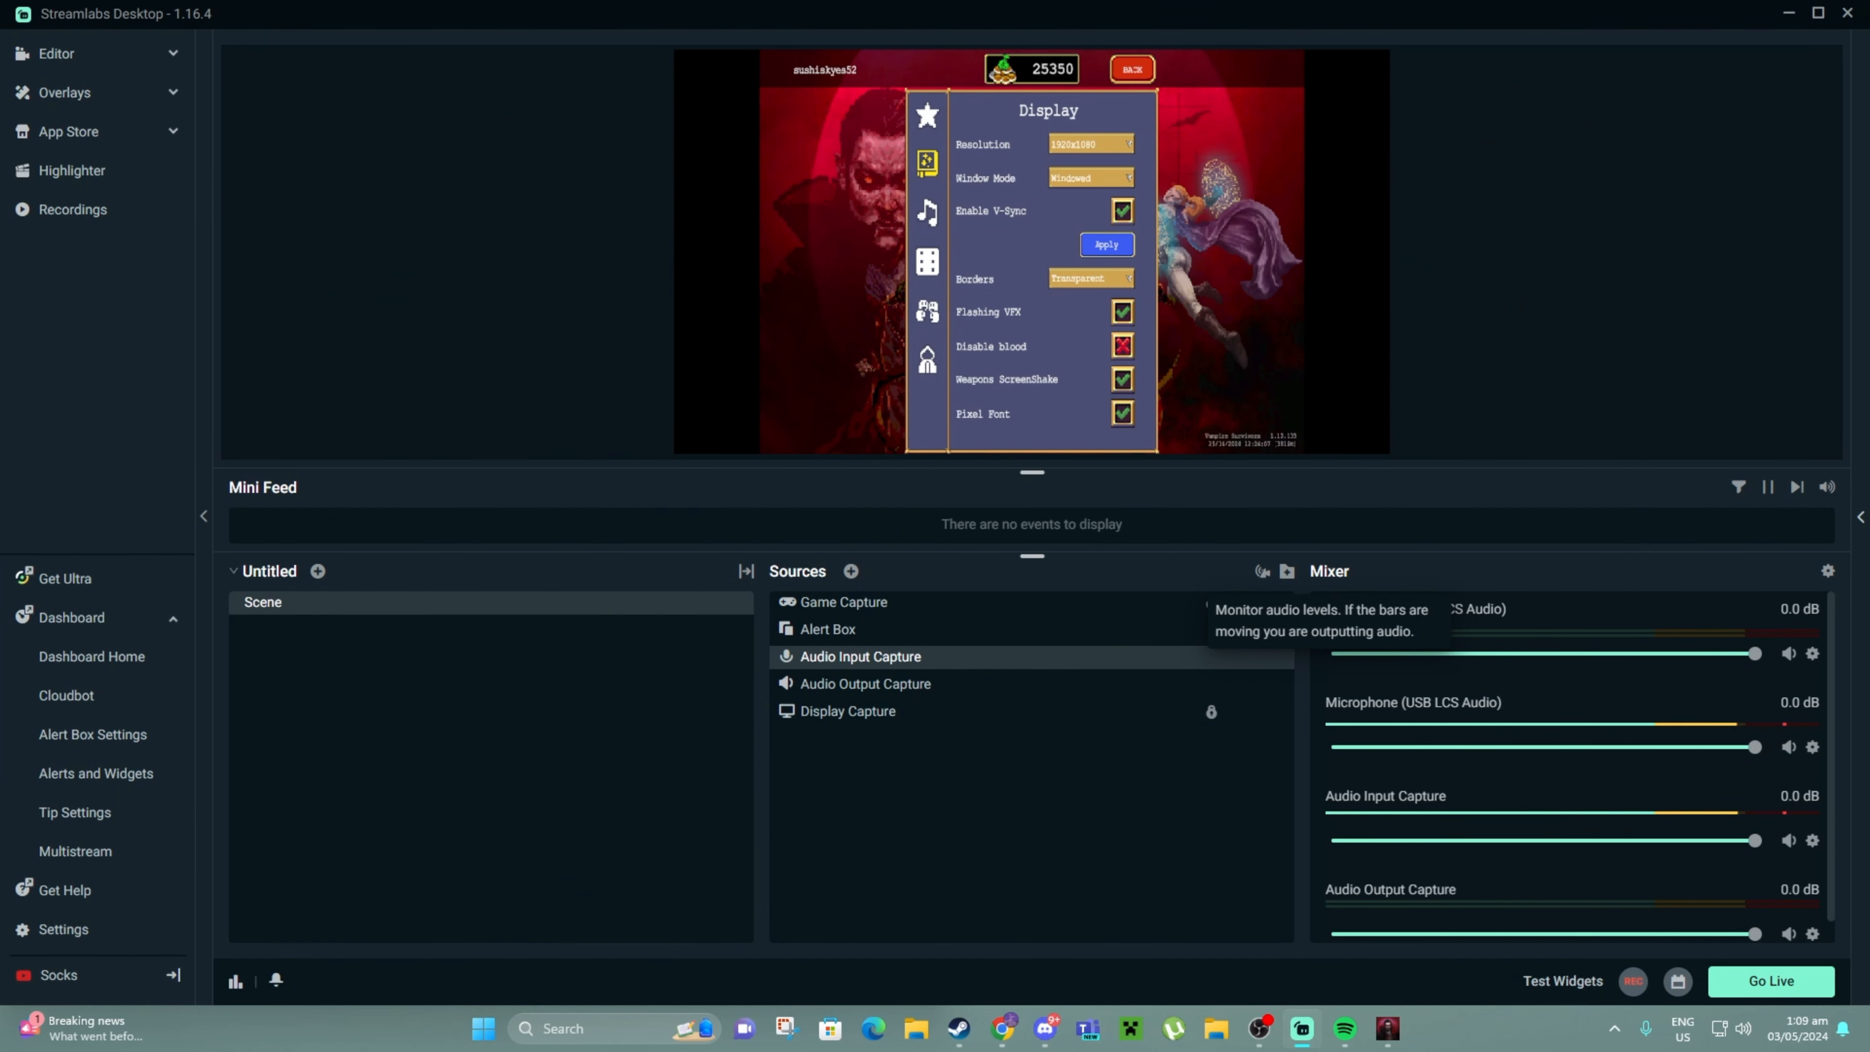